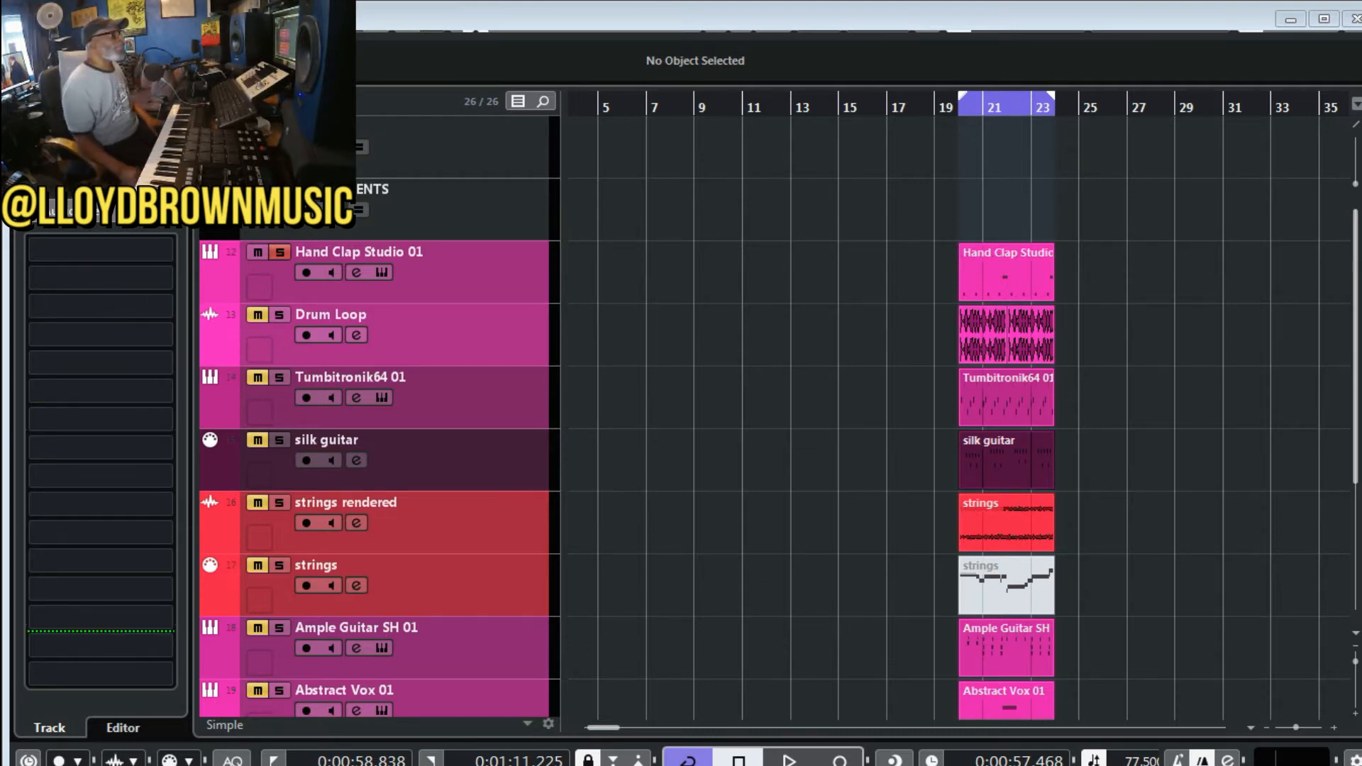
- Inspect the Anarchy Comp insert on the Open Up Your Eyes vocal track and close its window
{"action": "left_click", "coordinate": [749, 381]}
{"action": "scroll", "coordinate": [749, 382], "scroll_direction": "down", "scroll_amount": 4}
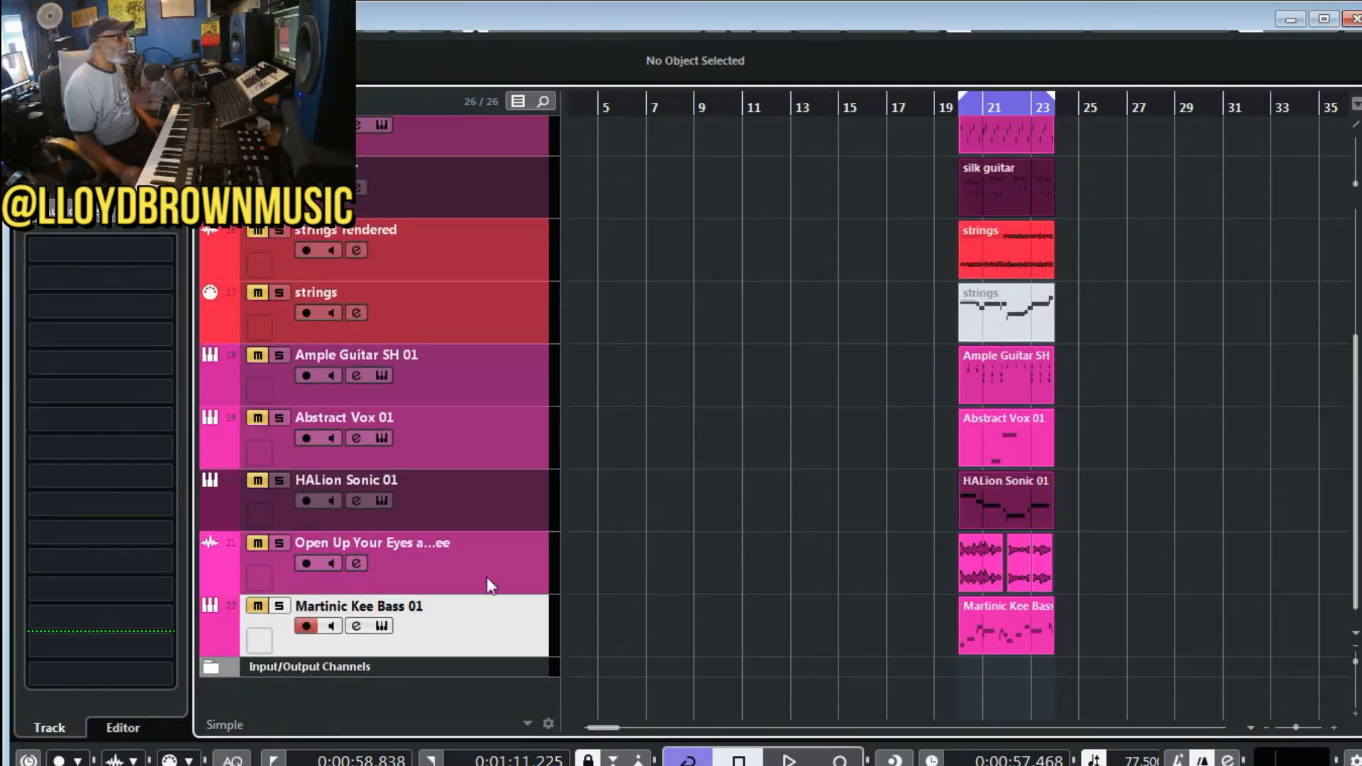
{"action": "left_click", "coordinate": [449, 565]}
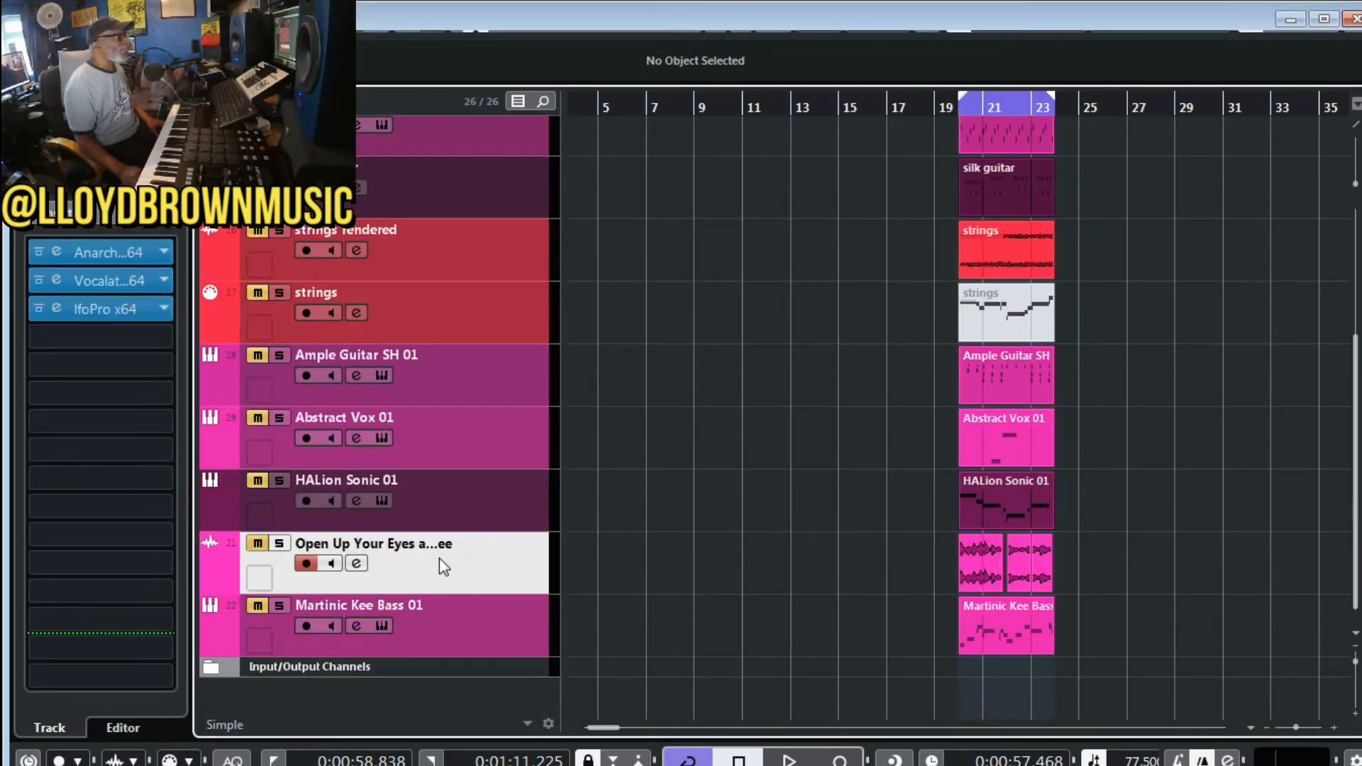
{"action": "left_click", "coordinate": [57, 252]}
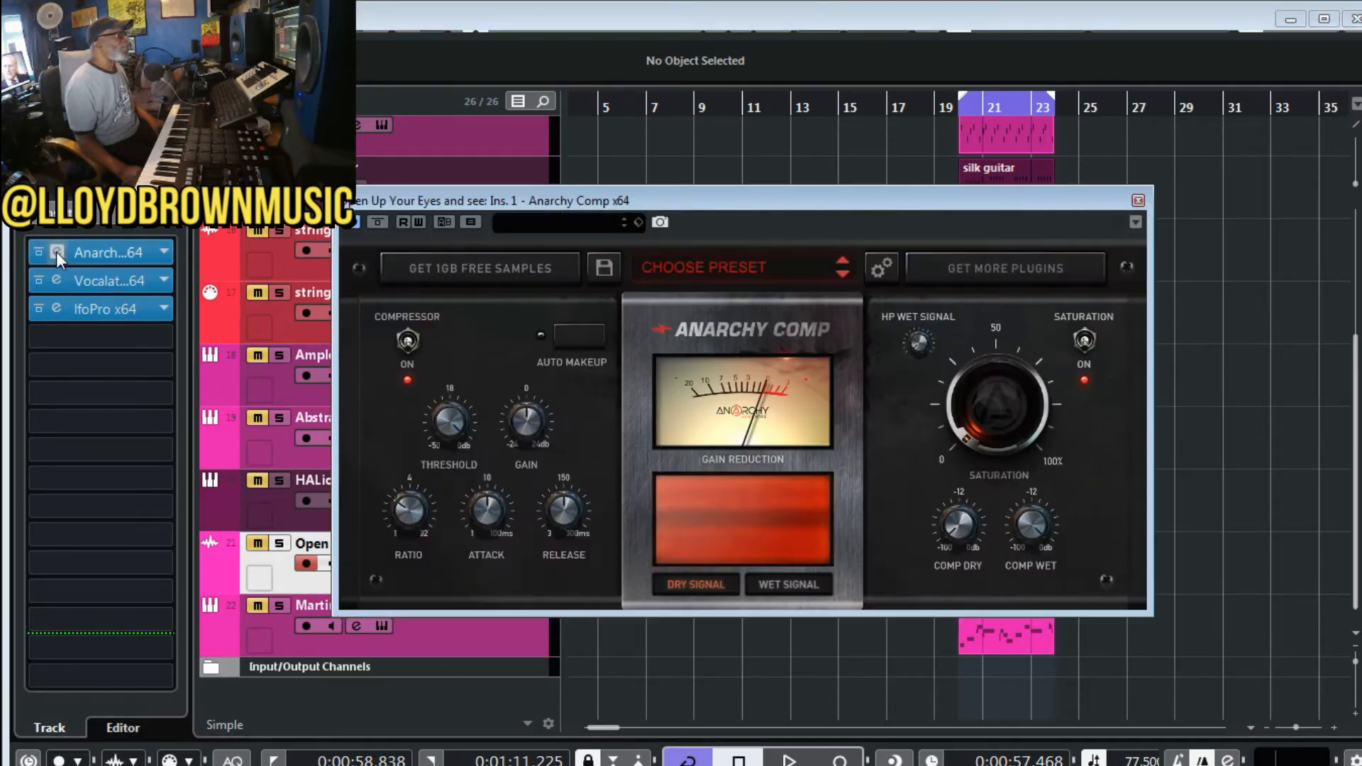
{"action": "left_click_drag", "start_coordinate": [760, 202], "coordinate": [841, 186]}
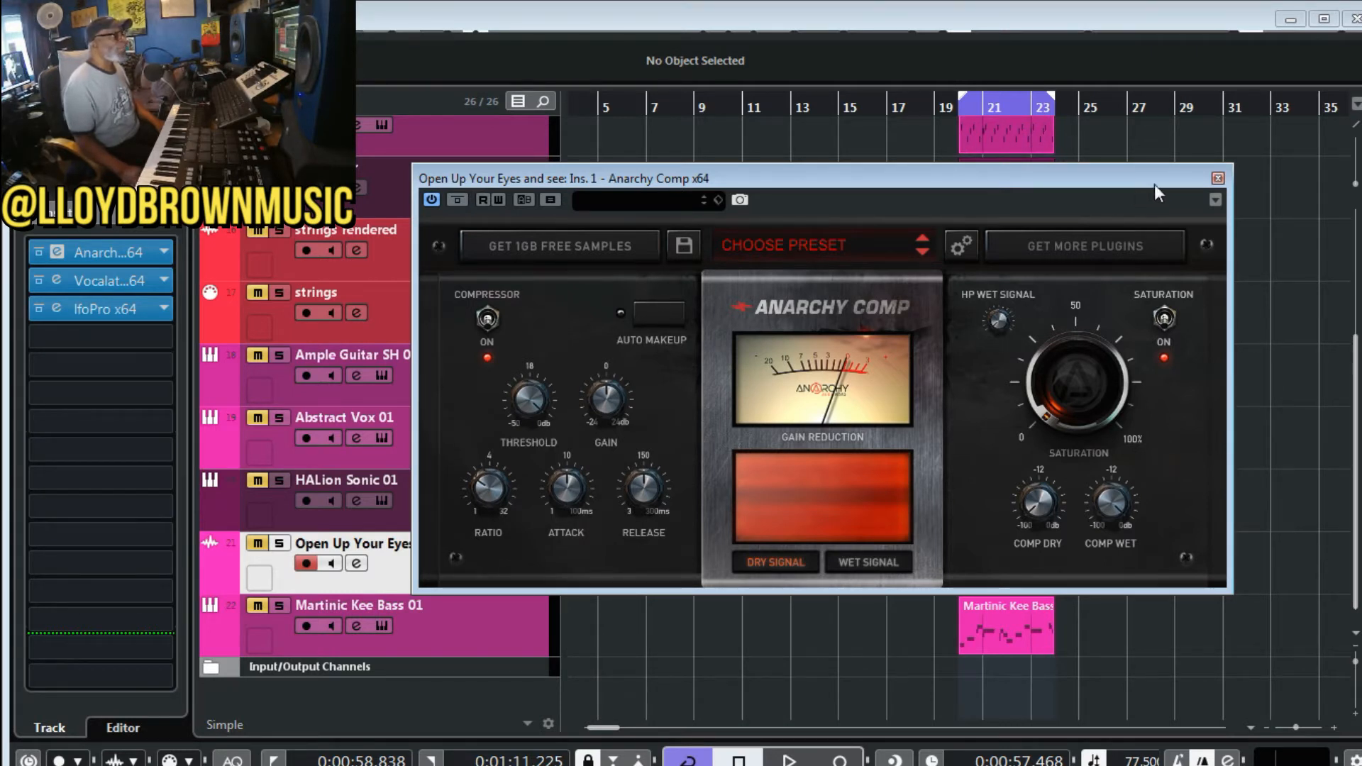
{"action": "left_click", "coordinate": [1219, 177]}
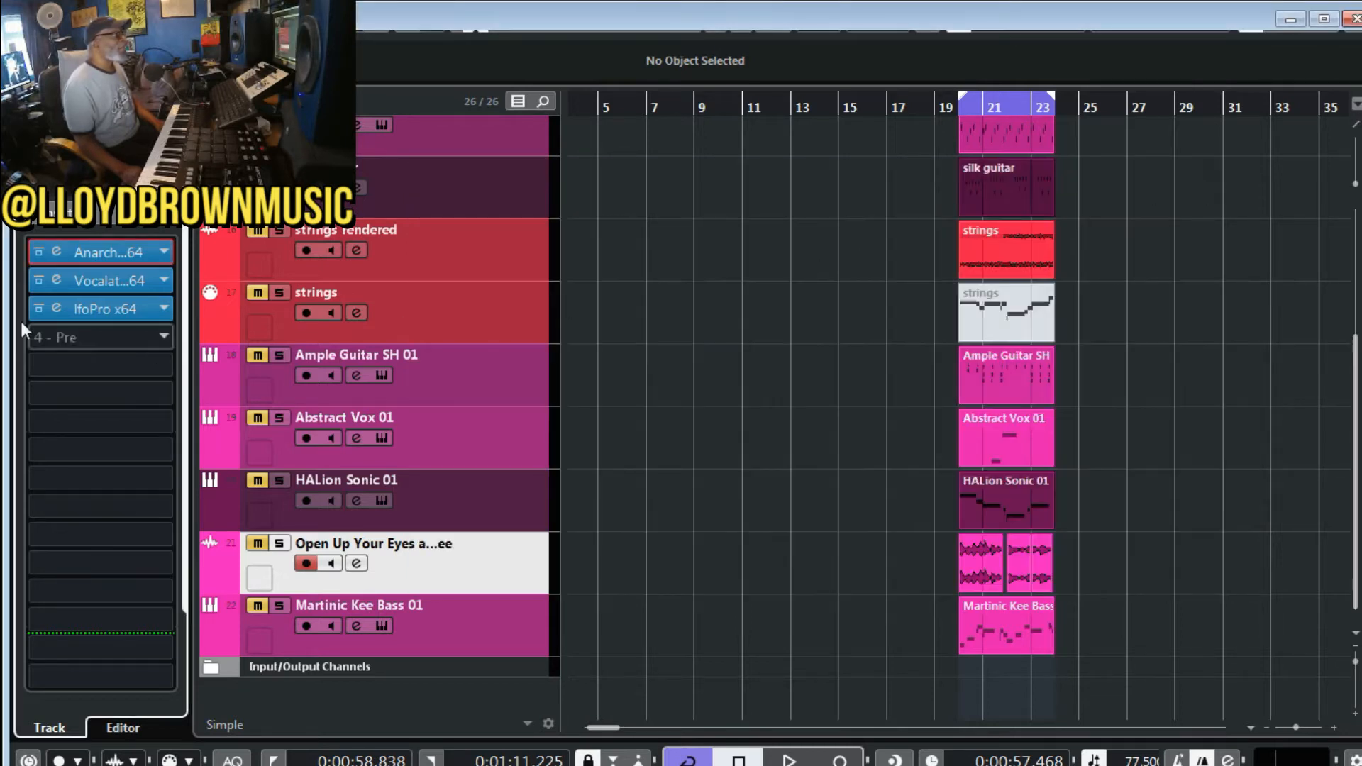
- Inspect the LfoPro insert on the vocal track and close its window
{"action": "left_click", "coordinate": [55, 308]}
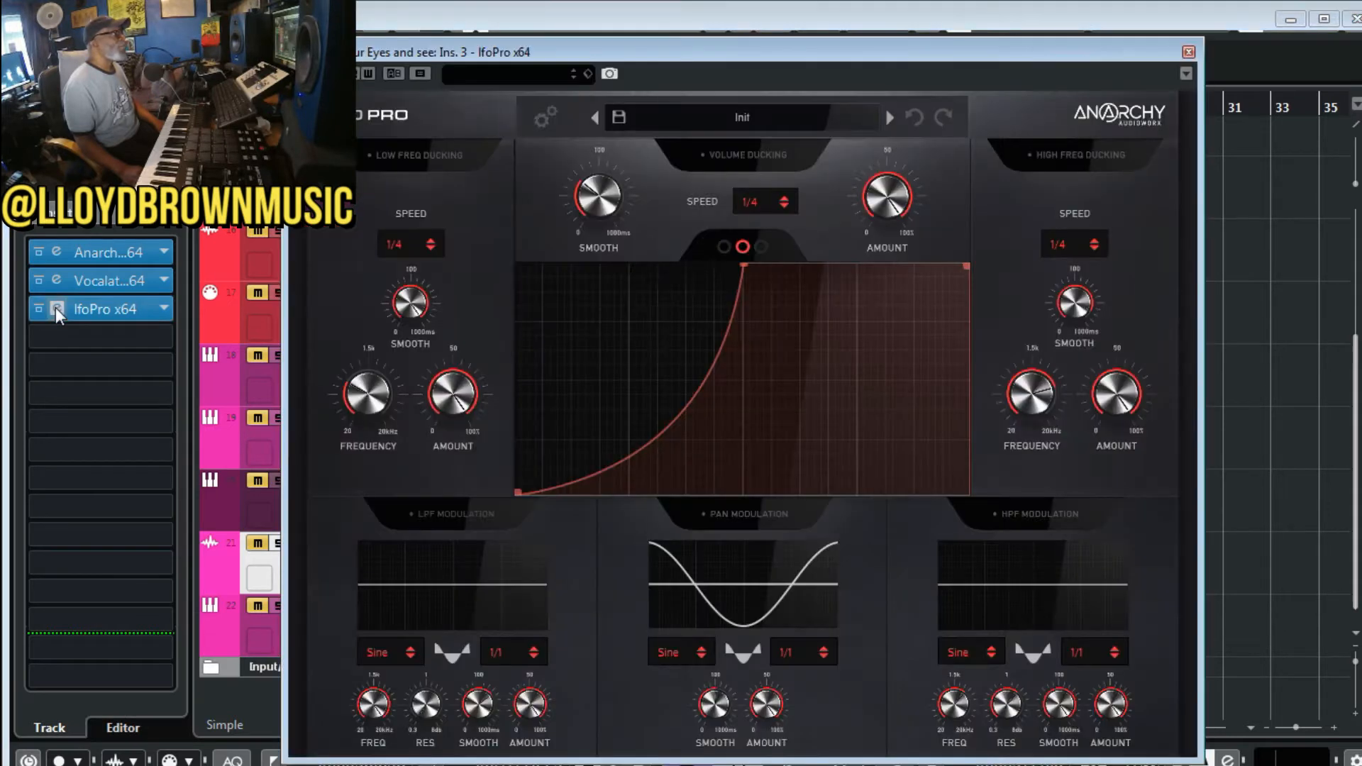
{"action": "left_click_drag", "start_coordinate": [886, 50], "coordinate": [986, 51]}
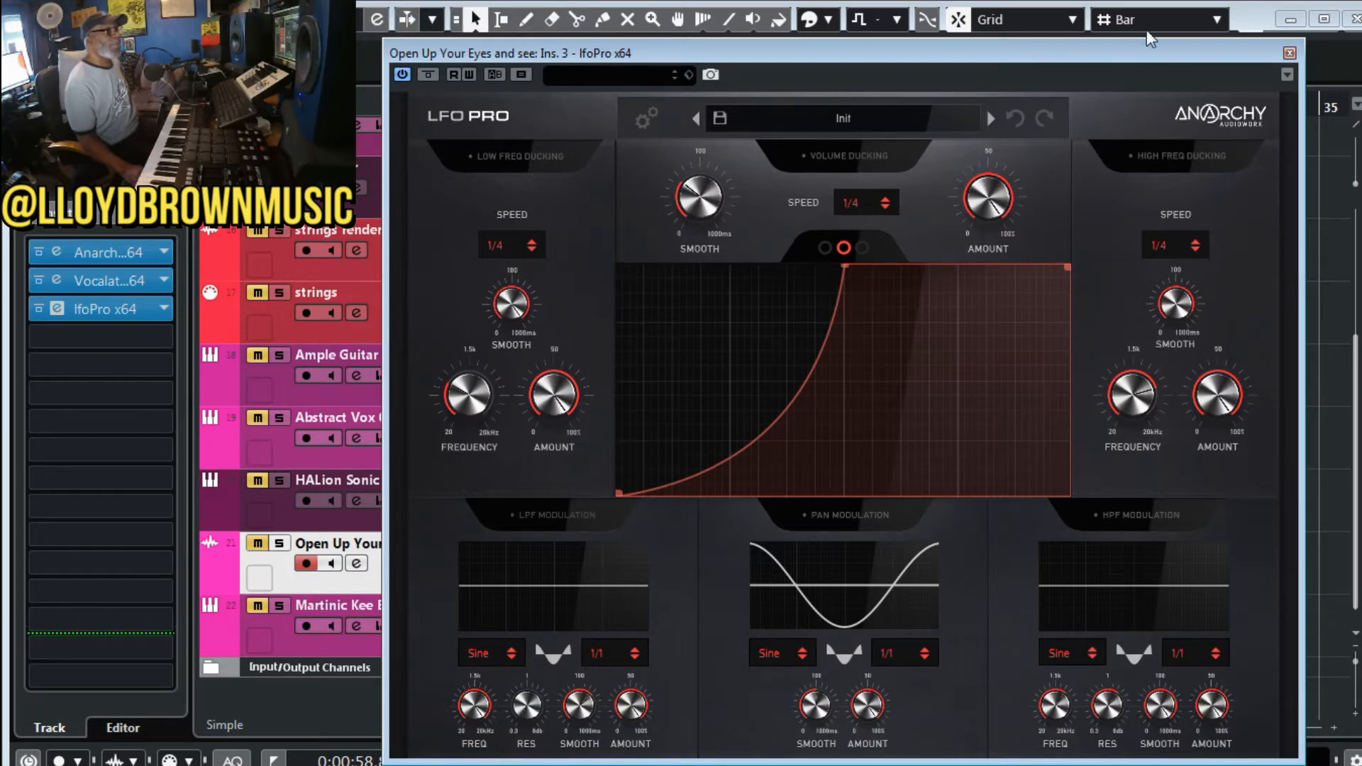
{"action": "left_click", "coordinate": [1290, 53]}
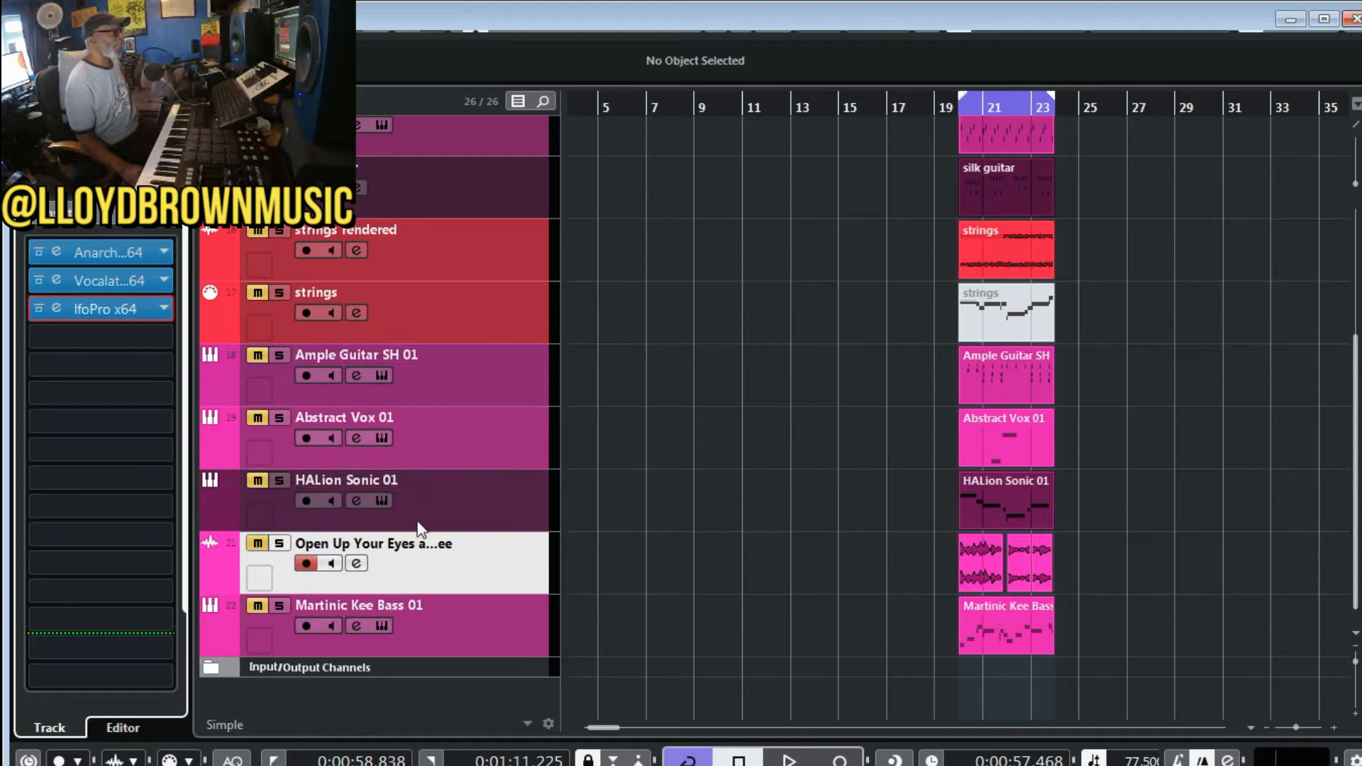
- Open the vocal track's VocalatorPro insert and reposition its window so the header controls are accessible
{"action": "left_click", "coordinate": [57, 280]}
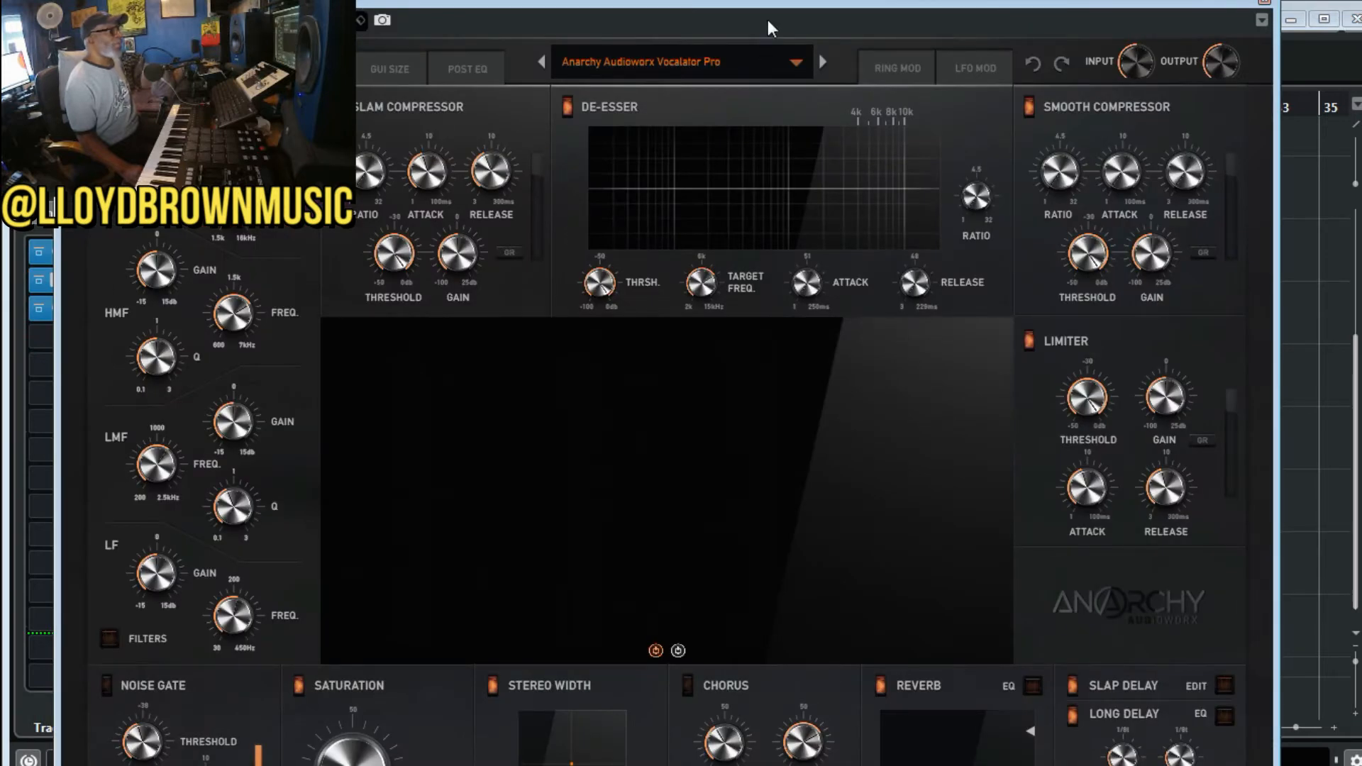
{"action": "mouse_move", "coordinate": [780, 2]}
{"action": "left_mouse_down"}
{"action": "mouse_move", "coordinate": [891, 21]}
{"action": "mouse_move", "coordinate": [866, 2]}
{"action": "mouse_move", "coordinate": [782, 0]}
{"action": "left_mouse_up"}
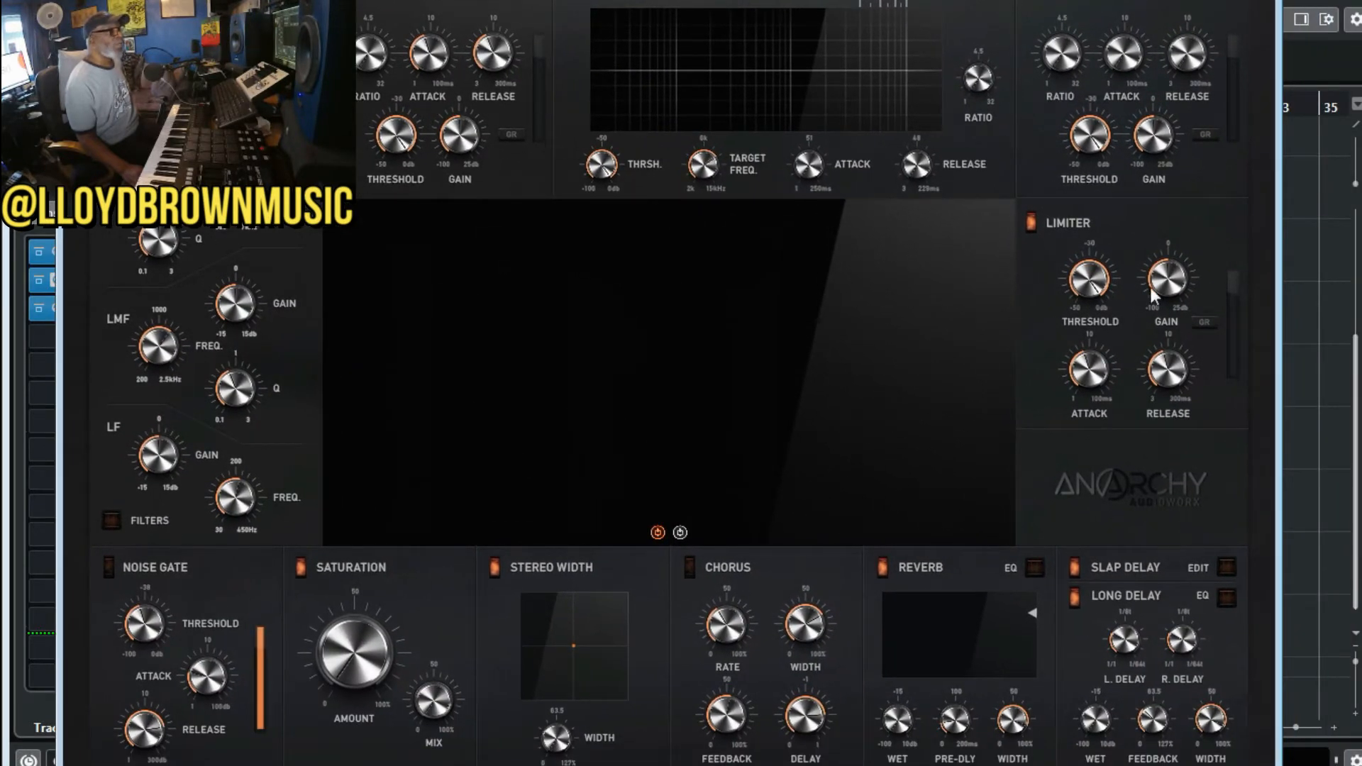
{"action": "left_click_drag", "start_coordinate": [963, 0], "coordinate": [1182, 57]}
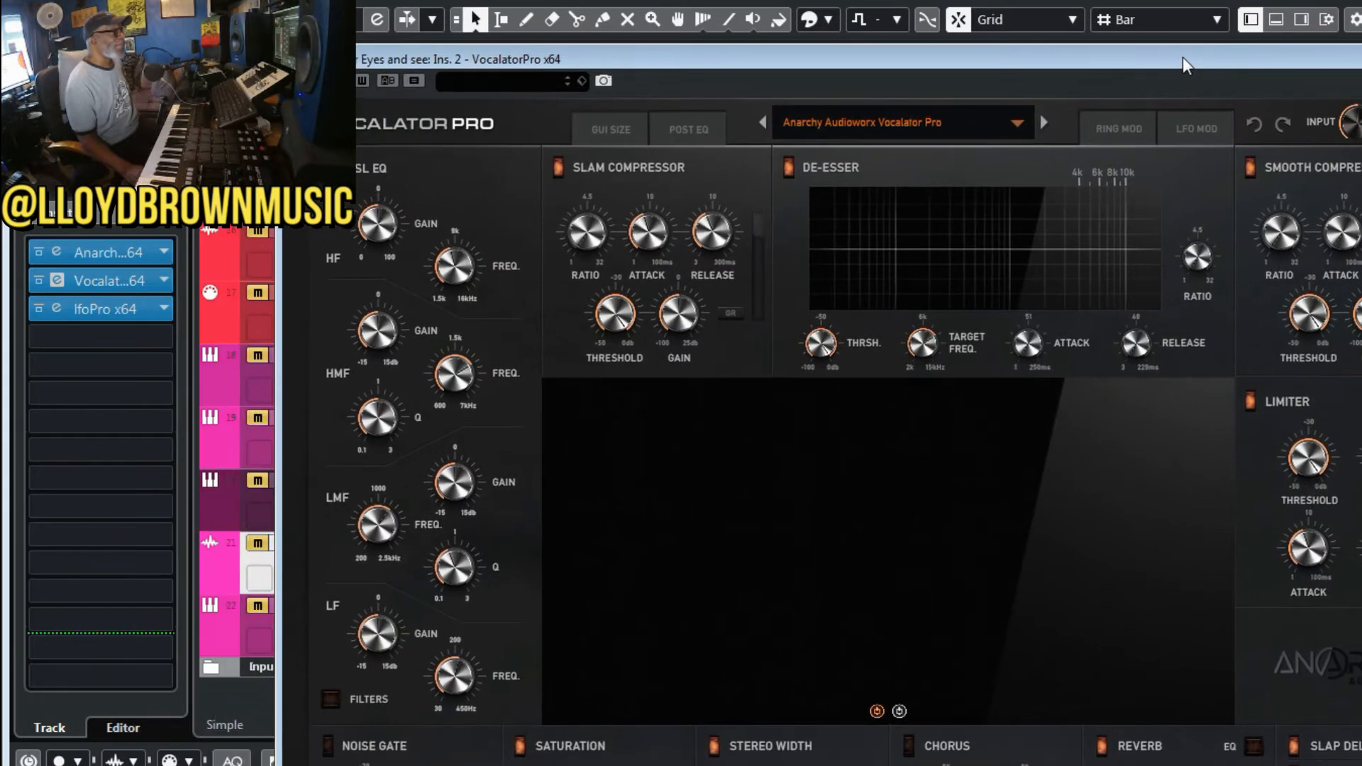
- Set the VocalatorPro GUI size to 50% and move the plugin window over the arrangement
{"action": "left_click", "coordinate": [623, 129]}
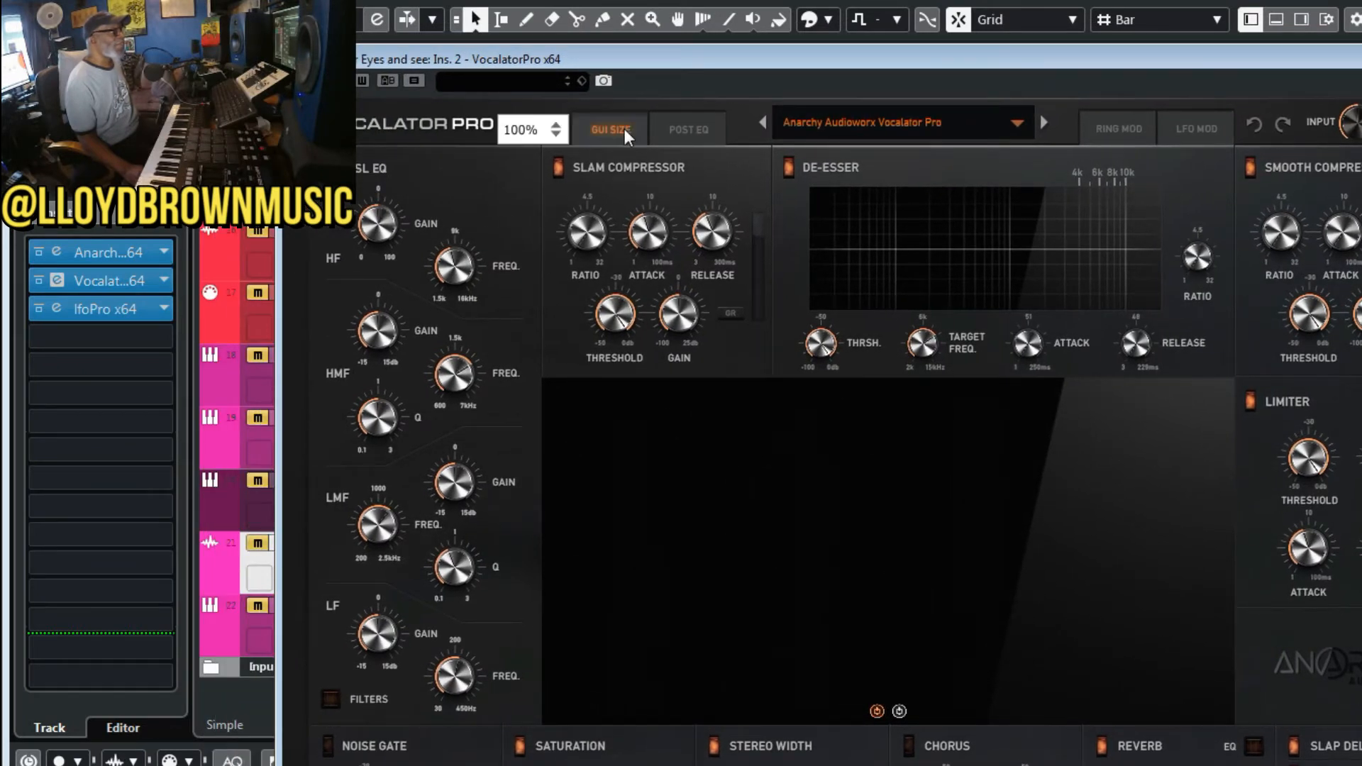
{"action": "left_click", "coordinate": [560, 137]}
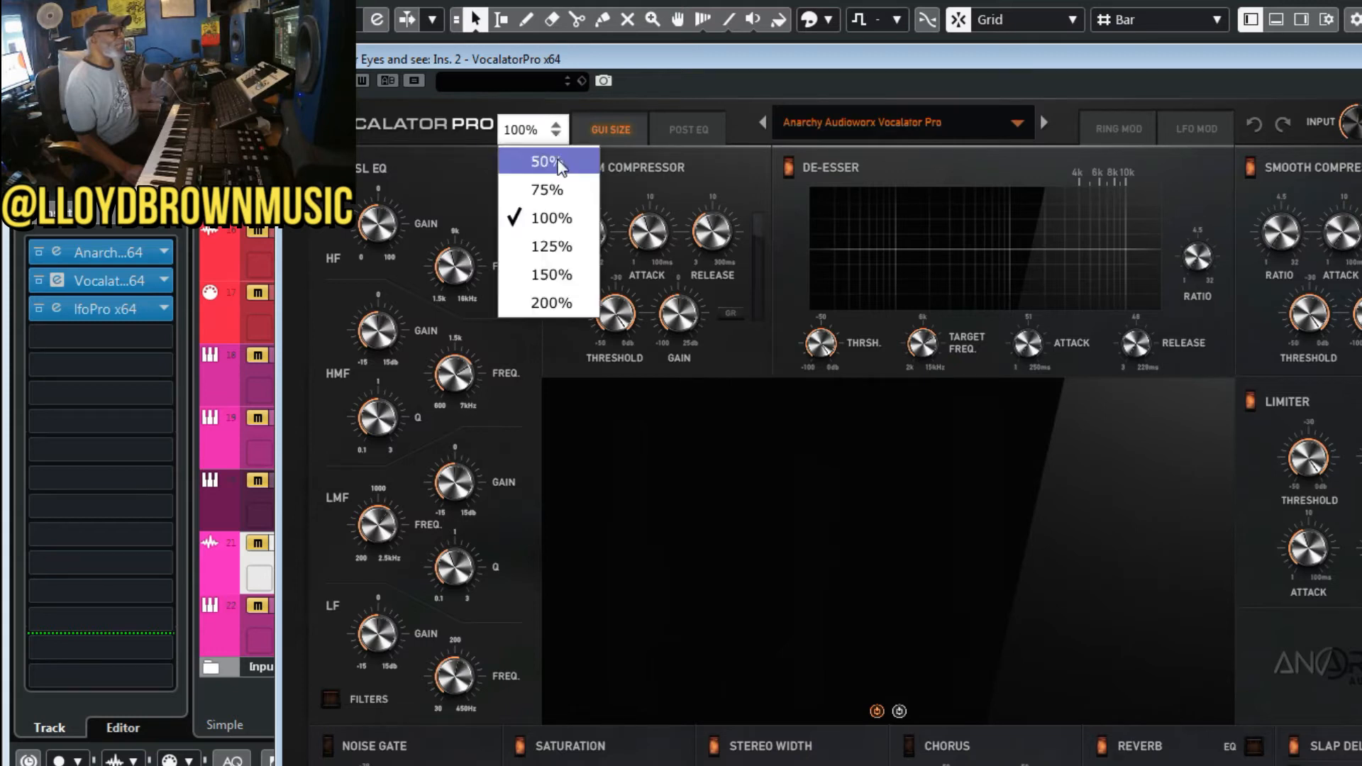
{"action": "left_click", "coordinate": [548, 162]}
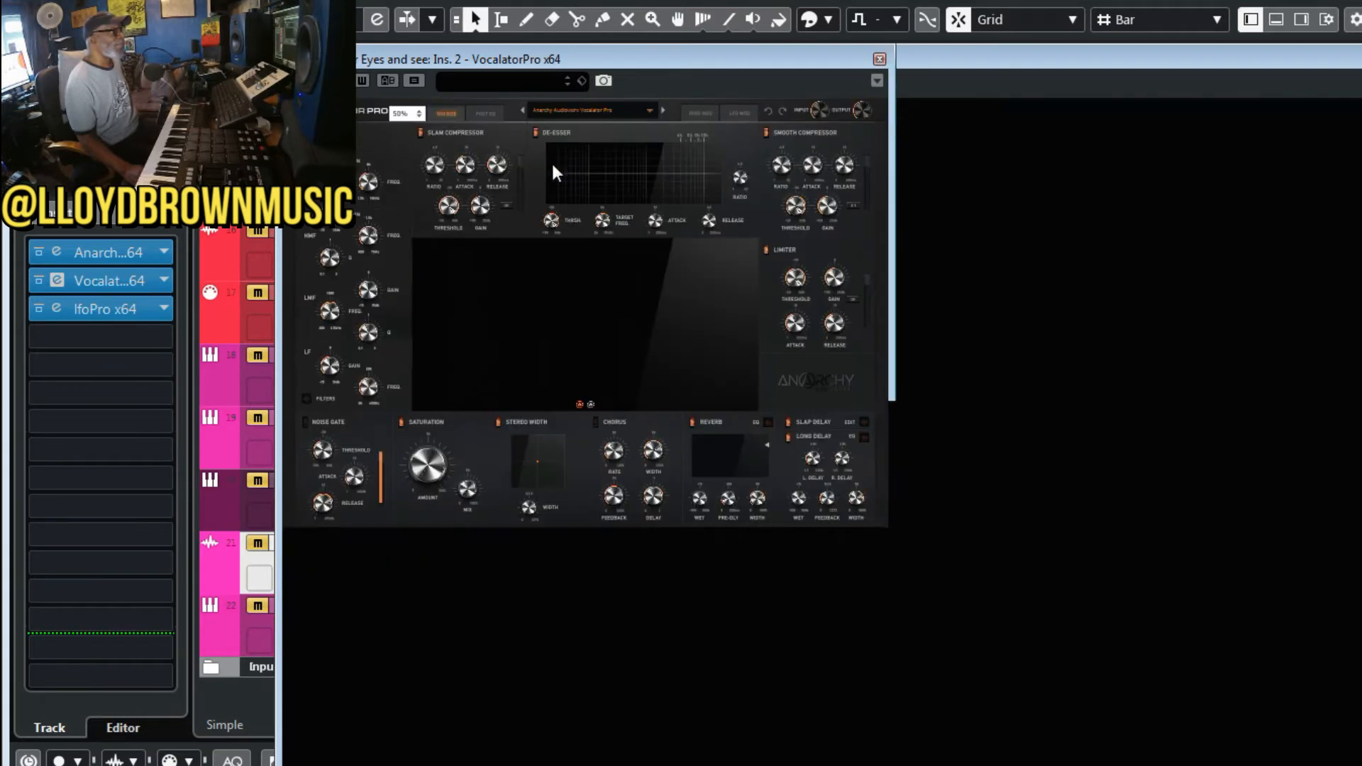
{"action": "left_click_drag", "start_coordinate": [628, 52], "coordinate": [799, 109]}
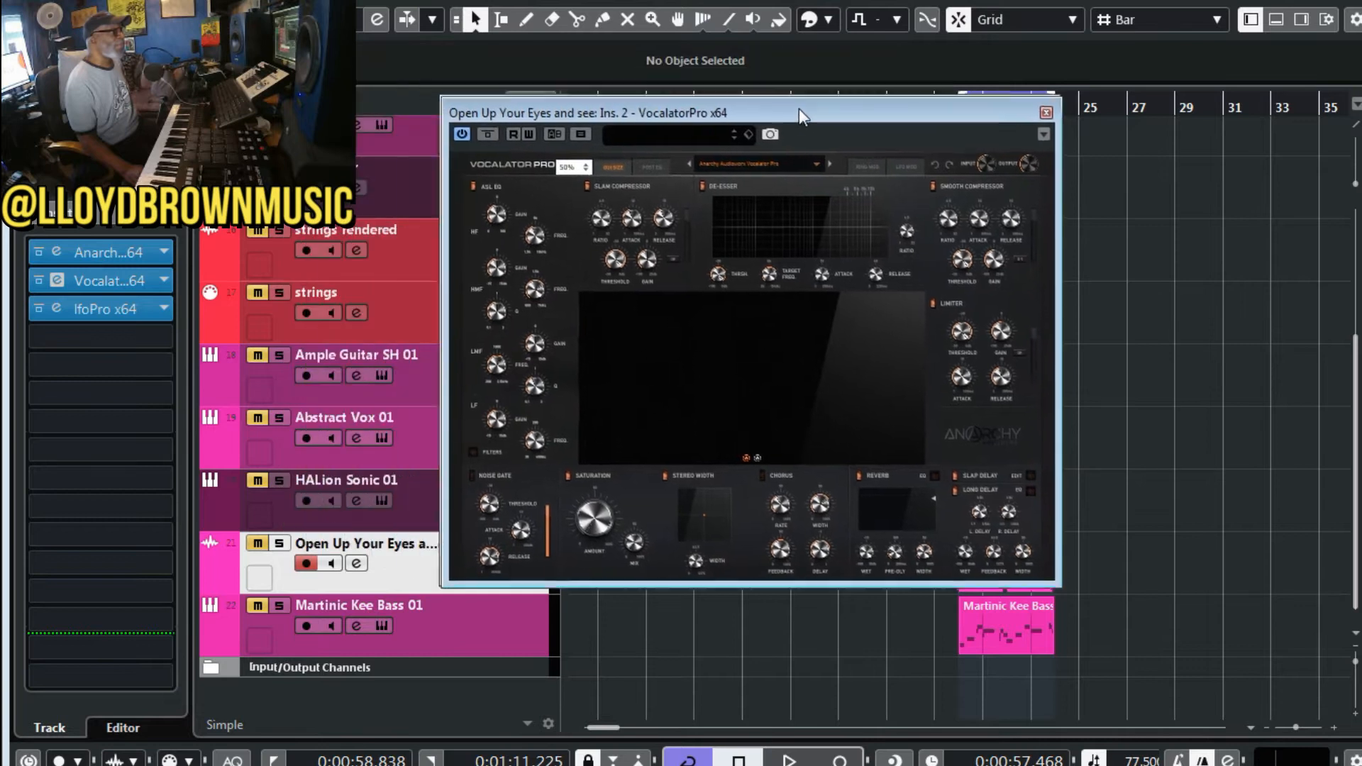
{"action": "left_click", "coordinate": [611, 168]}
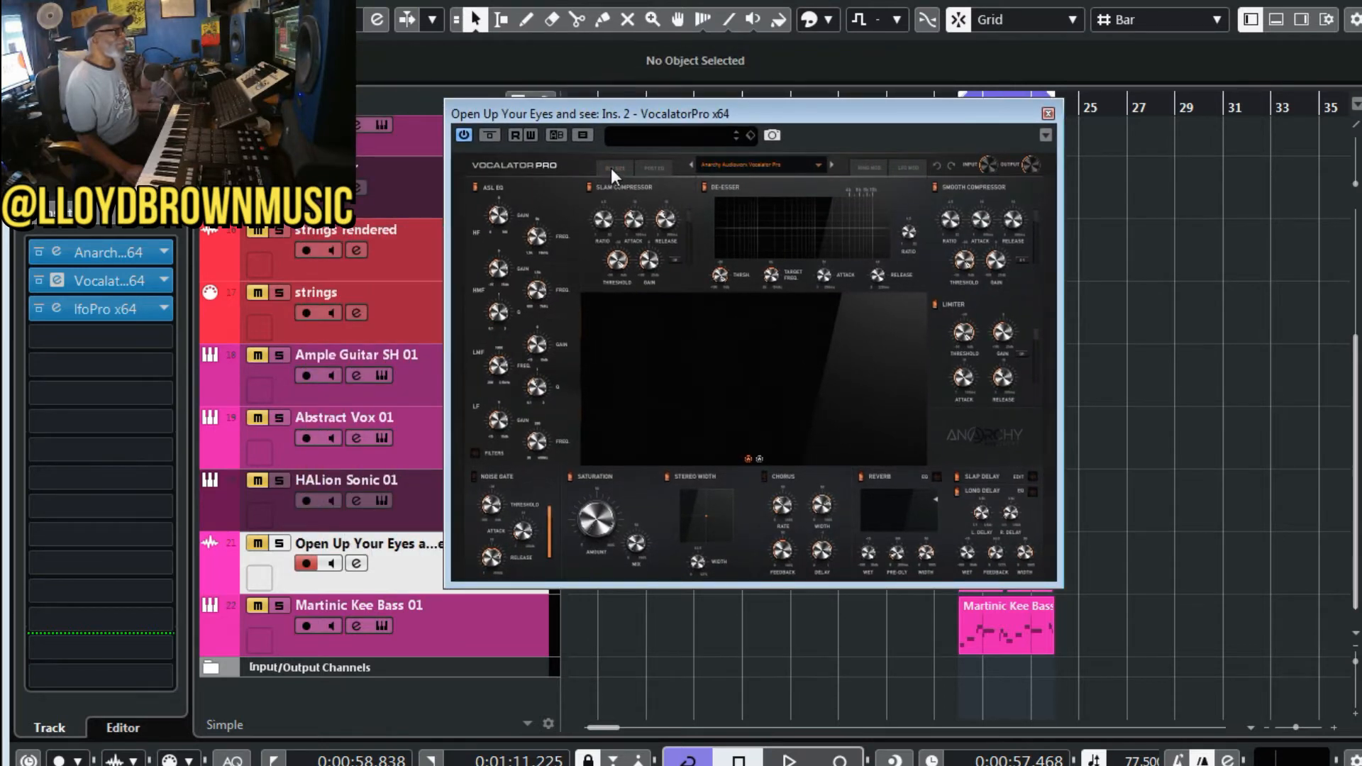
- Set the VocalatorPro GUI size to 75% and reposition the window so the whole interface fits
{"action": "left_click", "coordinate": [616, 169]}
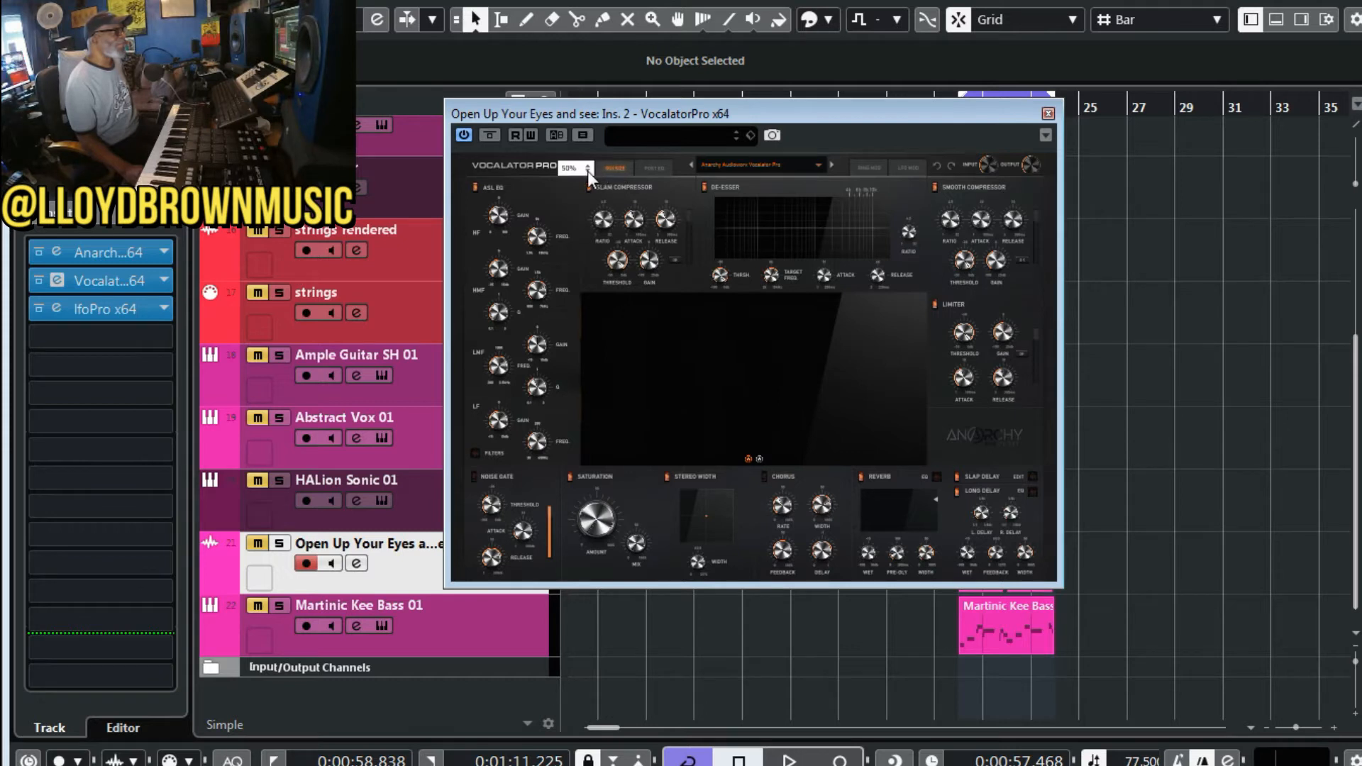
{"action": "left_click", "coordinate": [588, 170]}
{"action": "left_click", "coordinate": [586, 200]}
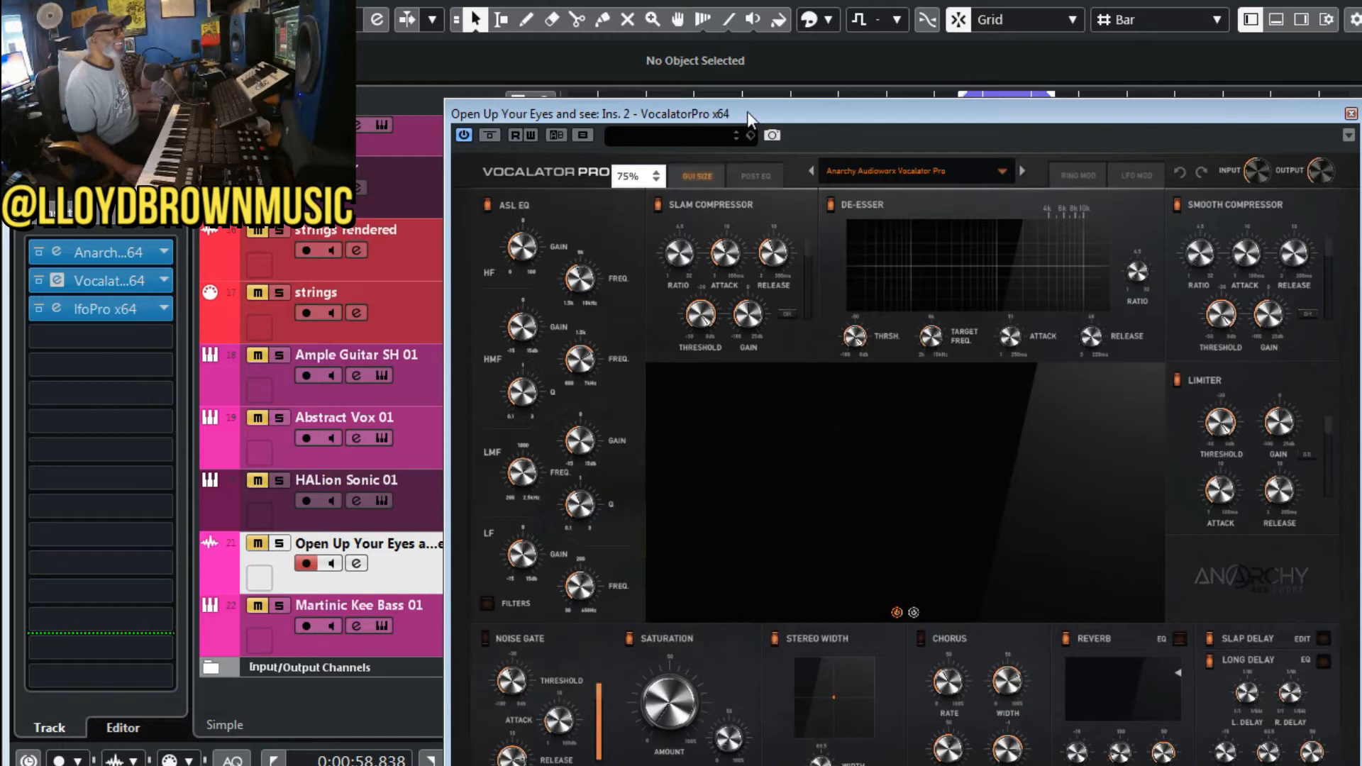
{"action": "left_click_drag", "start_coordinate": [747, 112], "coordinate": [663, 50]}
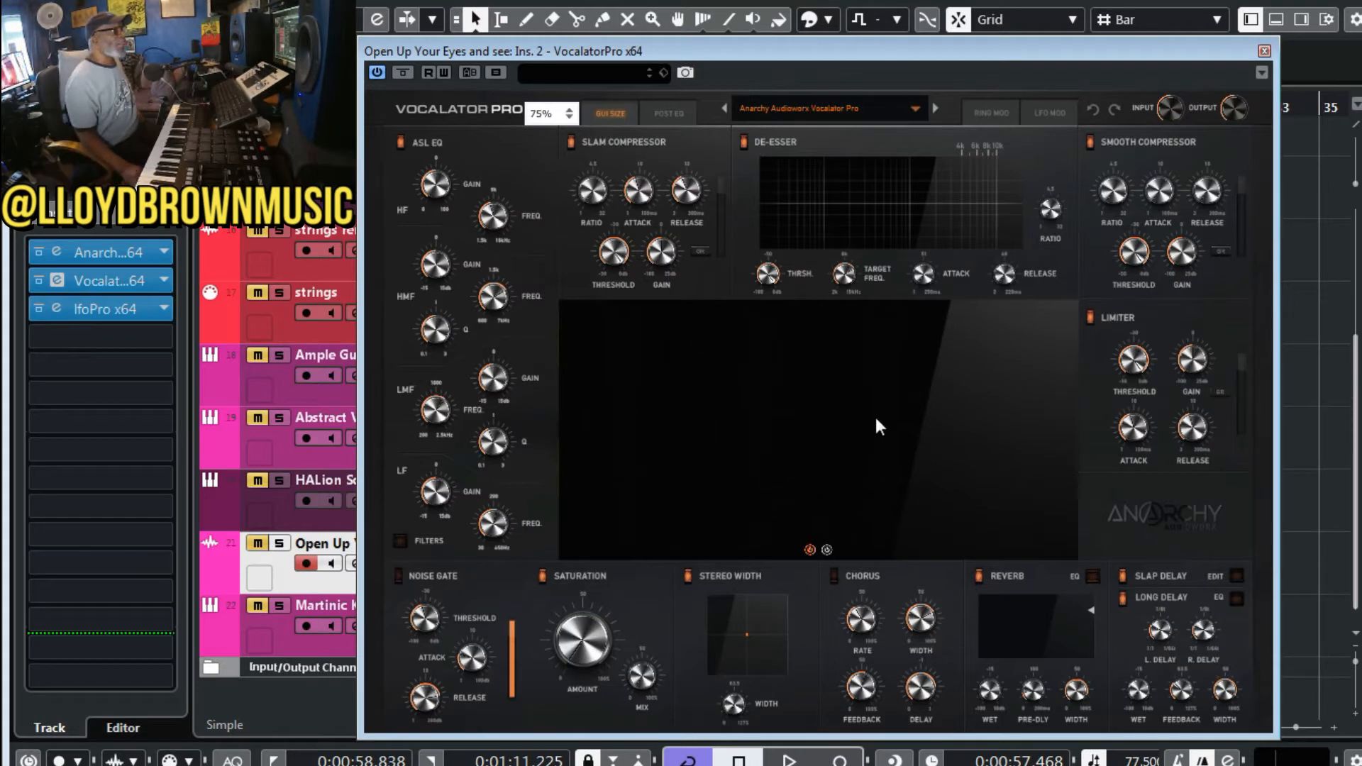
- Browse the VocalatorPro preset categories without loading one and close the plugin
{"action": "left_click", "coordinate": [915, 110]}
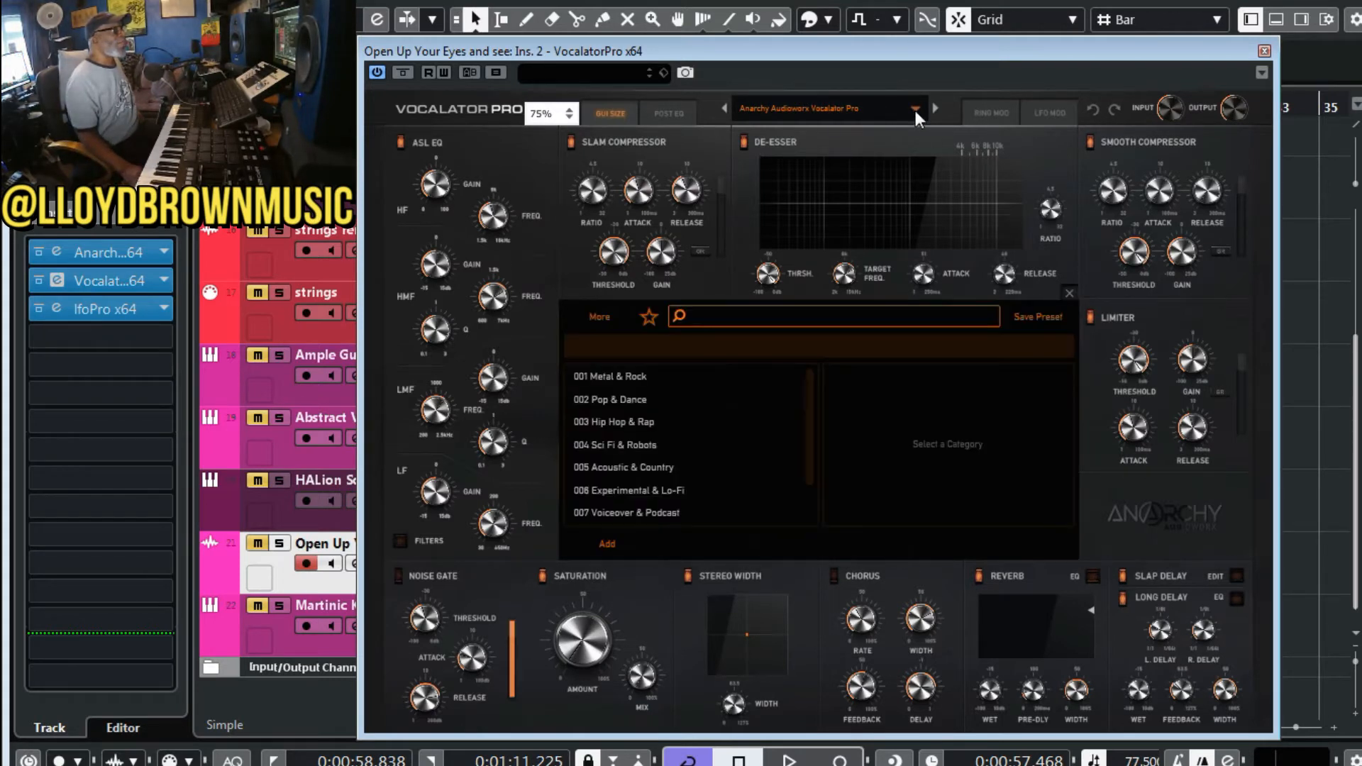
{"action": "scroll", "coordinate": [681, 415], "scroll_direction": "down", "scroll_amount": 2}
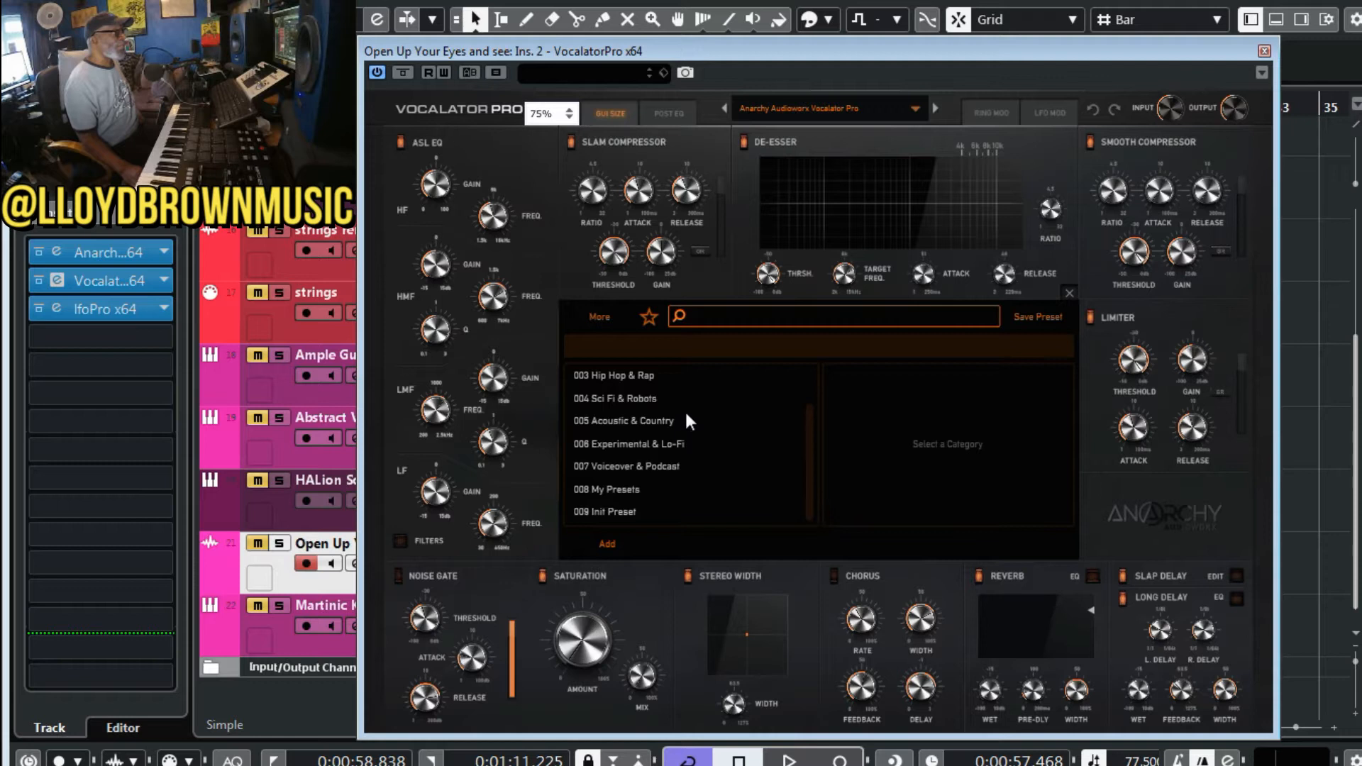
{"action": "scroll", "coordinate": [652, 480], "scroll_direction": "up", "scroll_amount": 2}
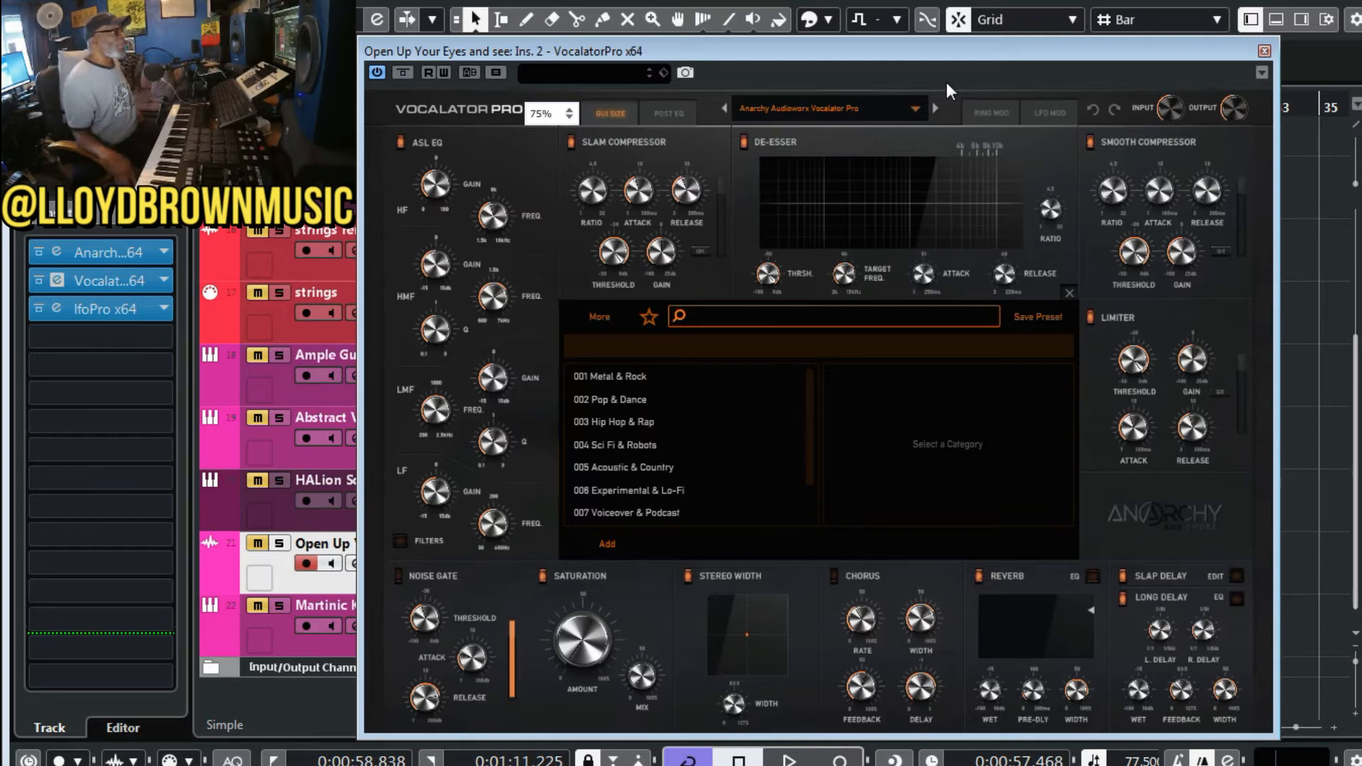
{"action": "left_click", "coordinate": [1264, 51]}
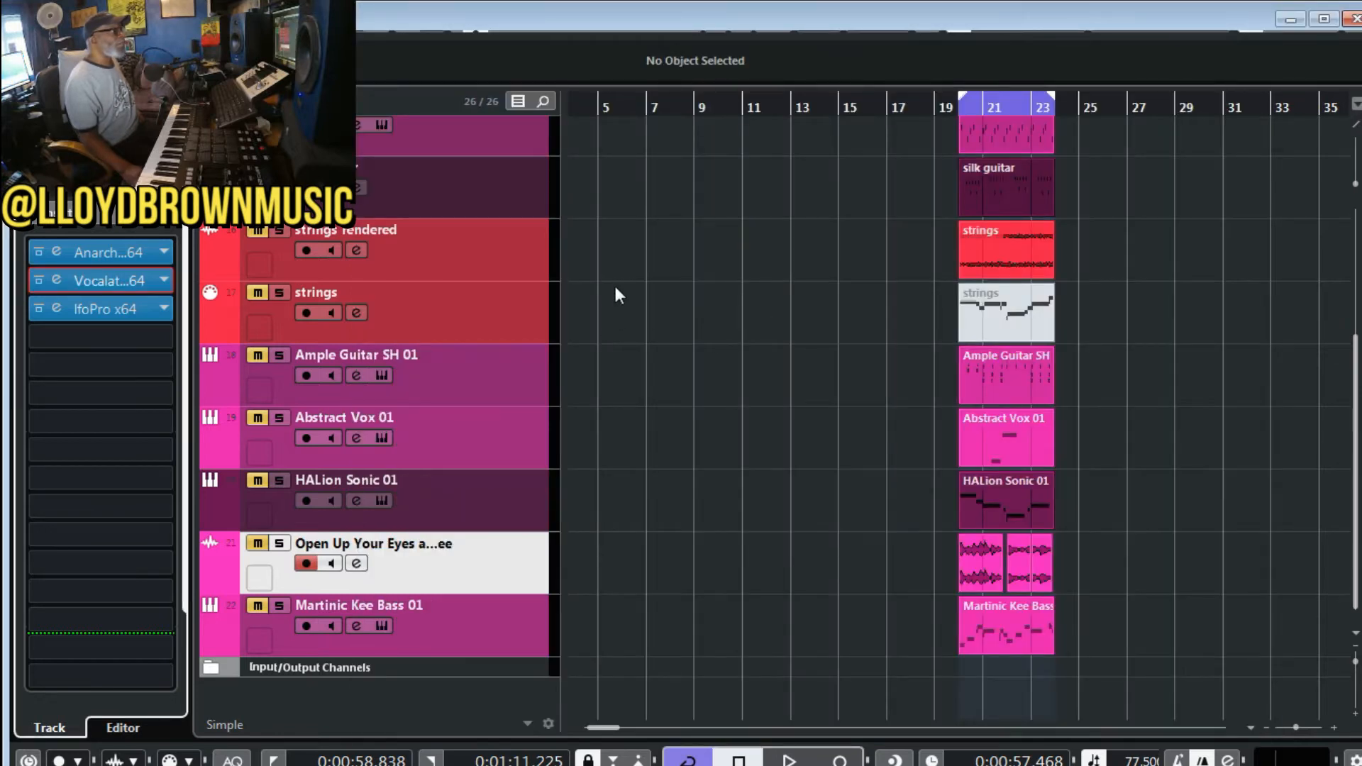
- Play the looped section with the Hand Clap Studio track, then unmute the Drum Loop and Tumbitronik64 01 tracks
{"action": "scroll", "coordinate": [711, 332], "scroll_direction": "up", "scroll_amount": 5}
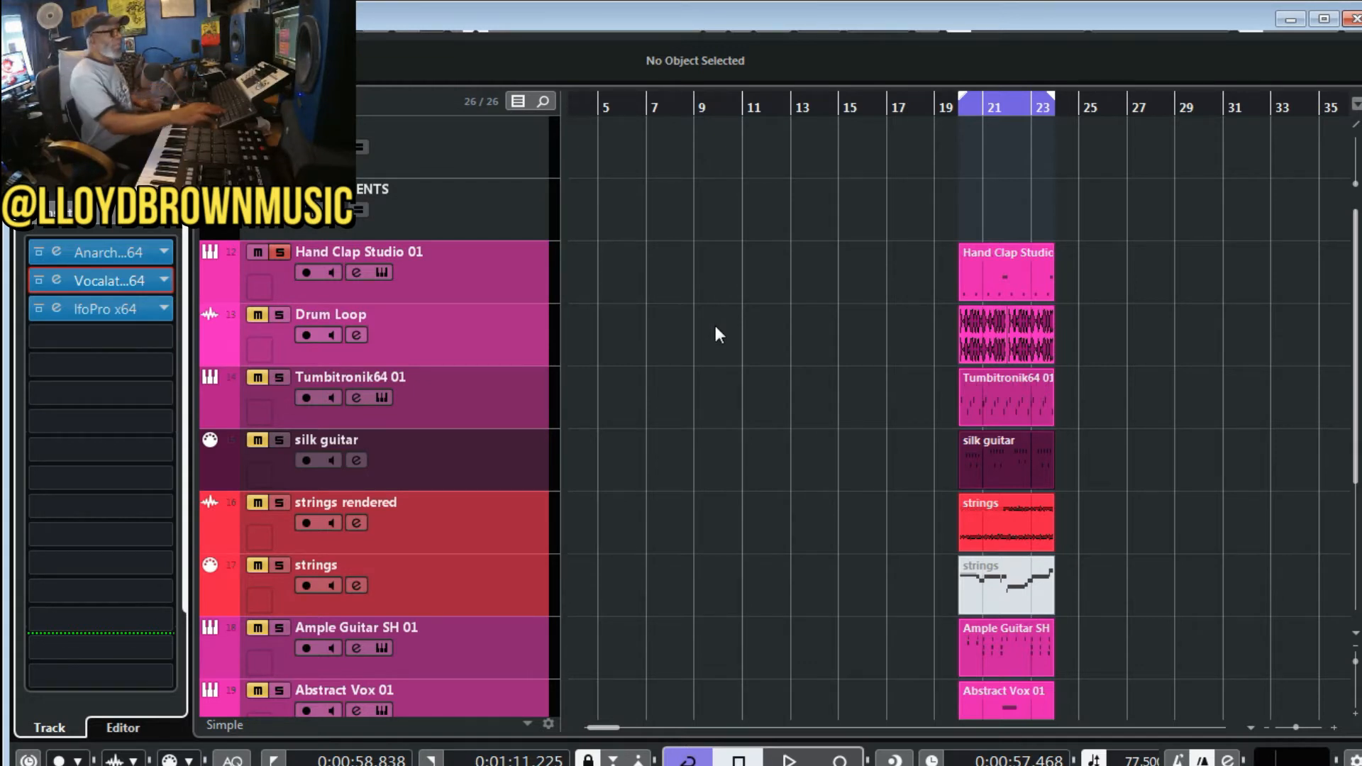
{"action": "key", "text": "KP_1"}
{"action": "key", "text": "space"}
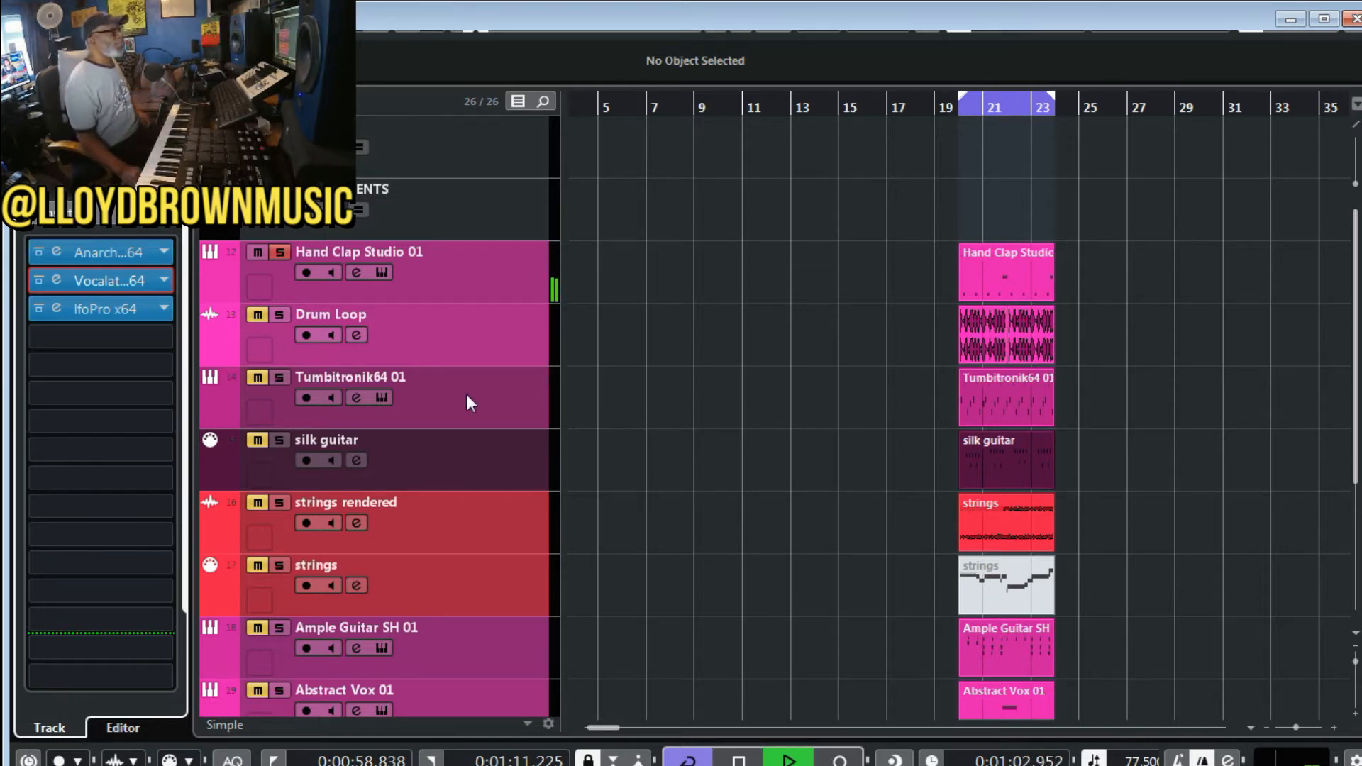
{"action": "left_click", "coordinate": [260, 316]}
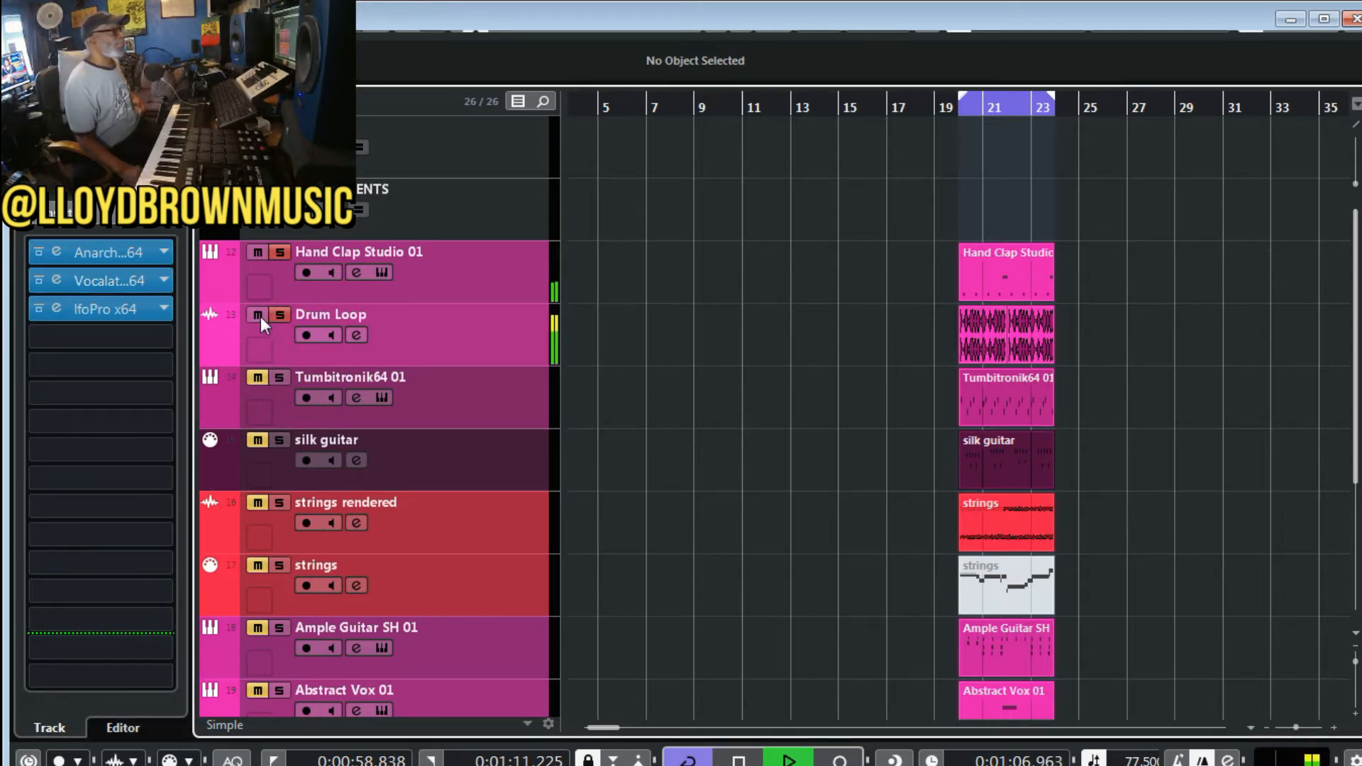
{"action": "left_click", "coordinate": [258, 376]}
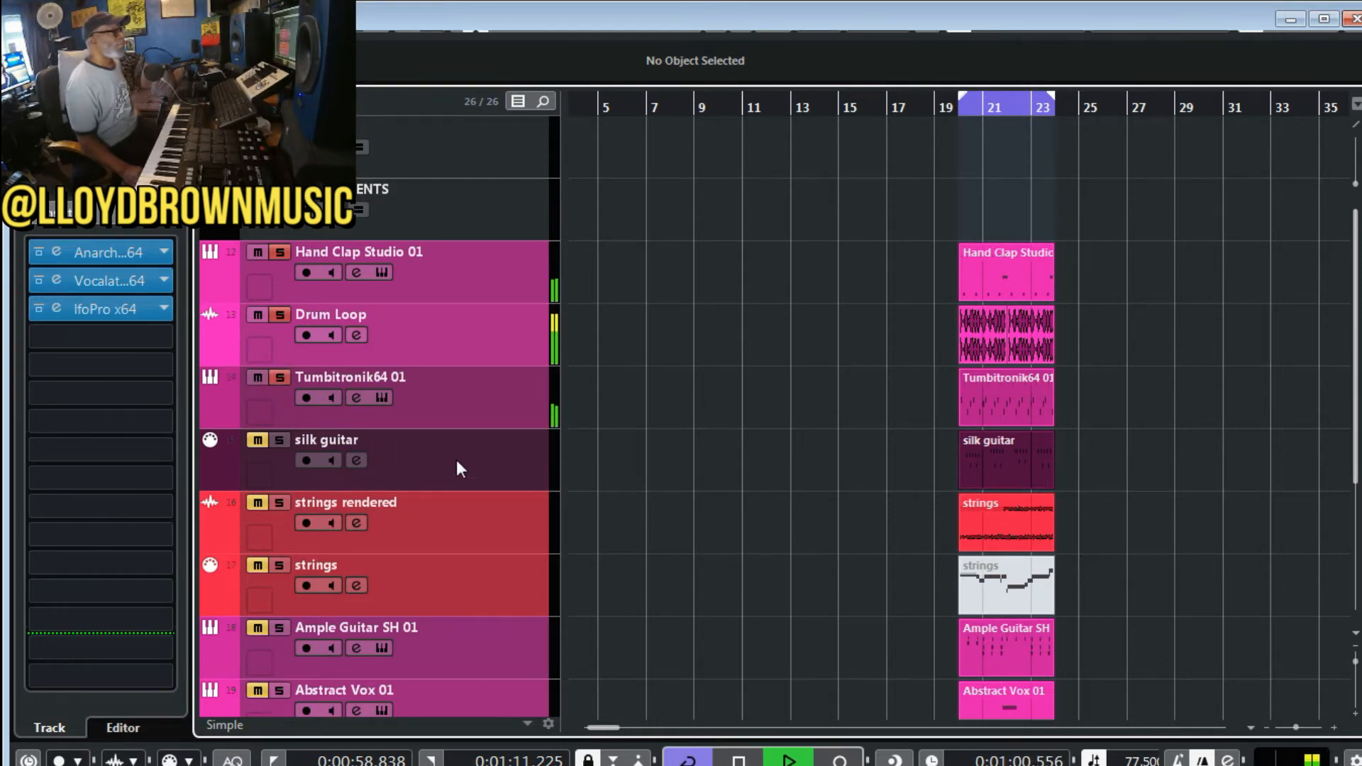
- Unmute the silk guitar, strings rendered and Ample Guitar SH 01 tracks while the loop plays
{"action": "scroll", "coordinate": [466, 450], "scroll_direction": "down", "scroll_amount": 2}
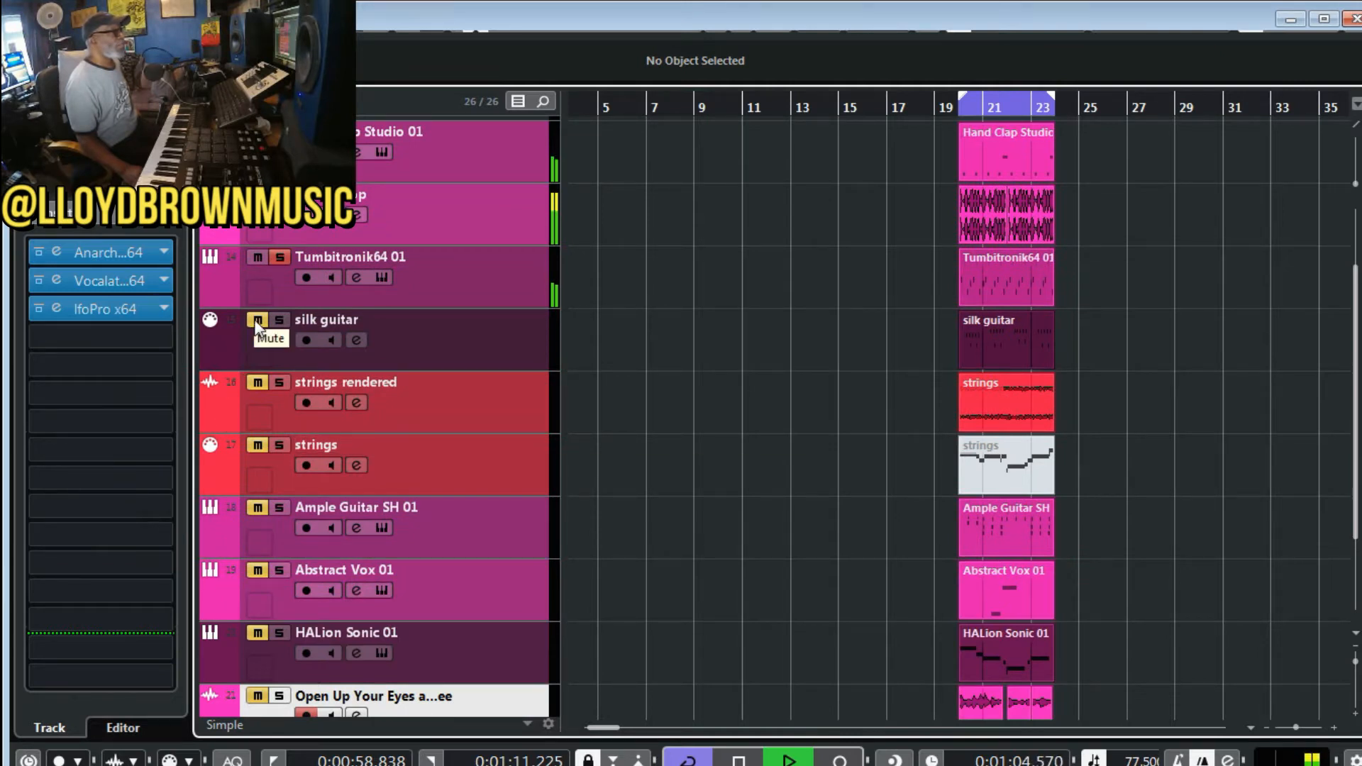
{"action": "left_click", "coordinate": [258, 382]}
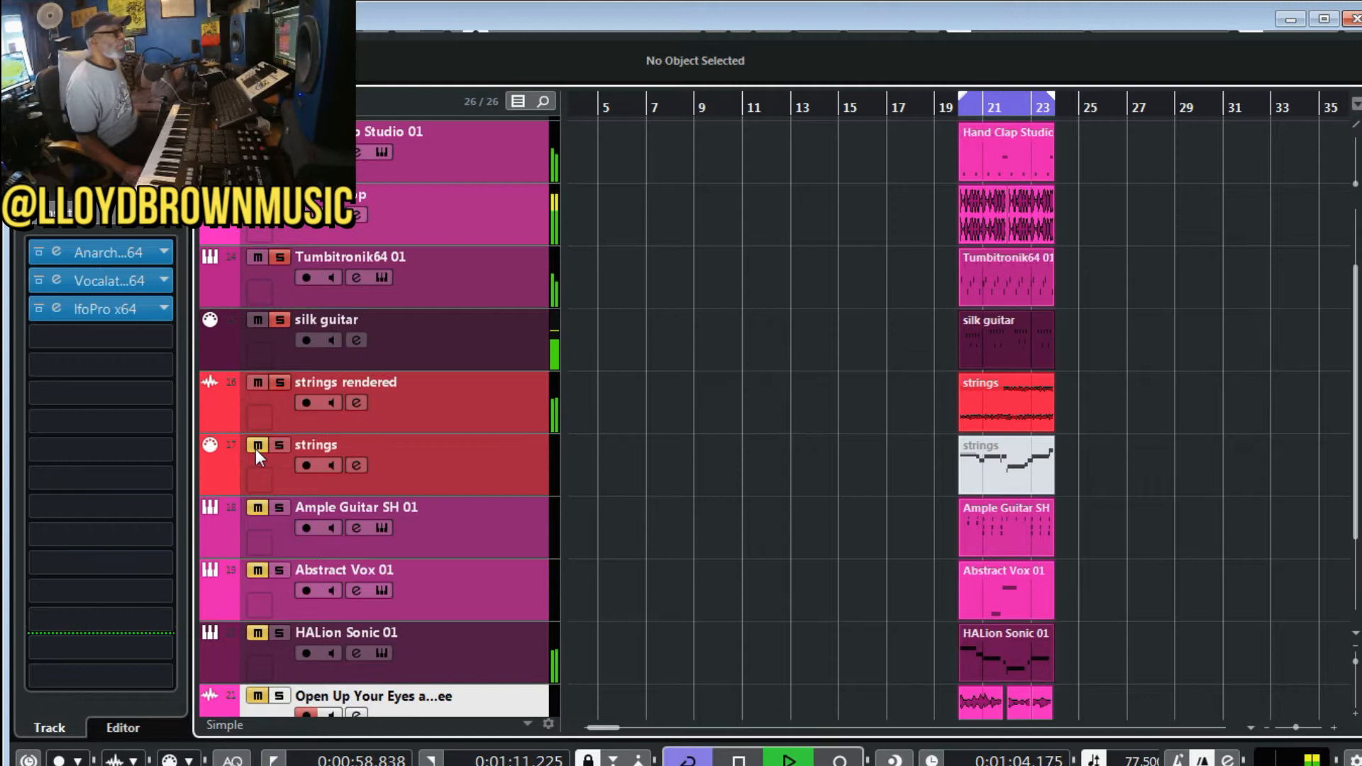
{"action": "left_click", "coordinate": [258, 508]}
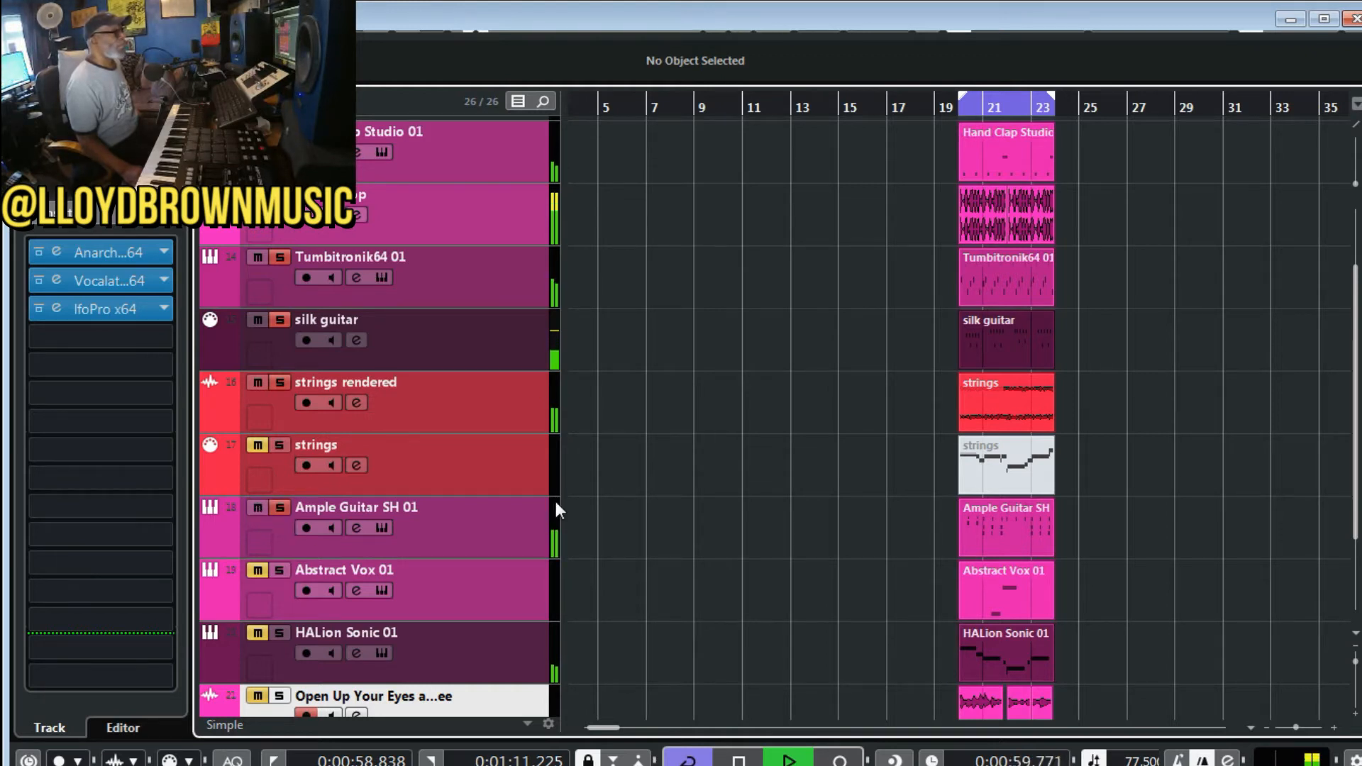
- Unmute the Abstract Vox 01, HALion Sonic 01, Open Up Your Eyes and Martinic Kee Bass 01 tracks, then stop playback
{"action": "scroll", "coordinate": [518, 518], "scroll_direction": "down", "scroll_amount": 2}
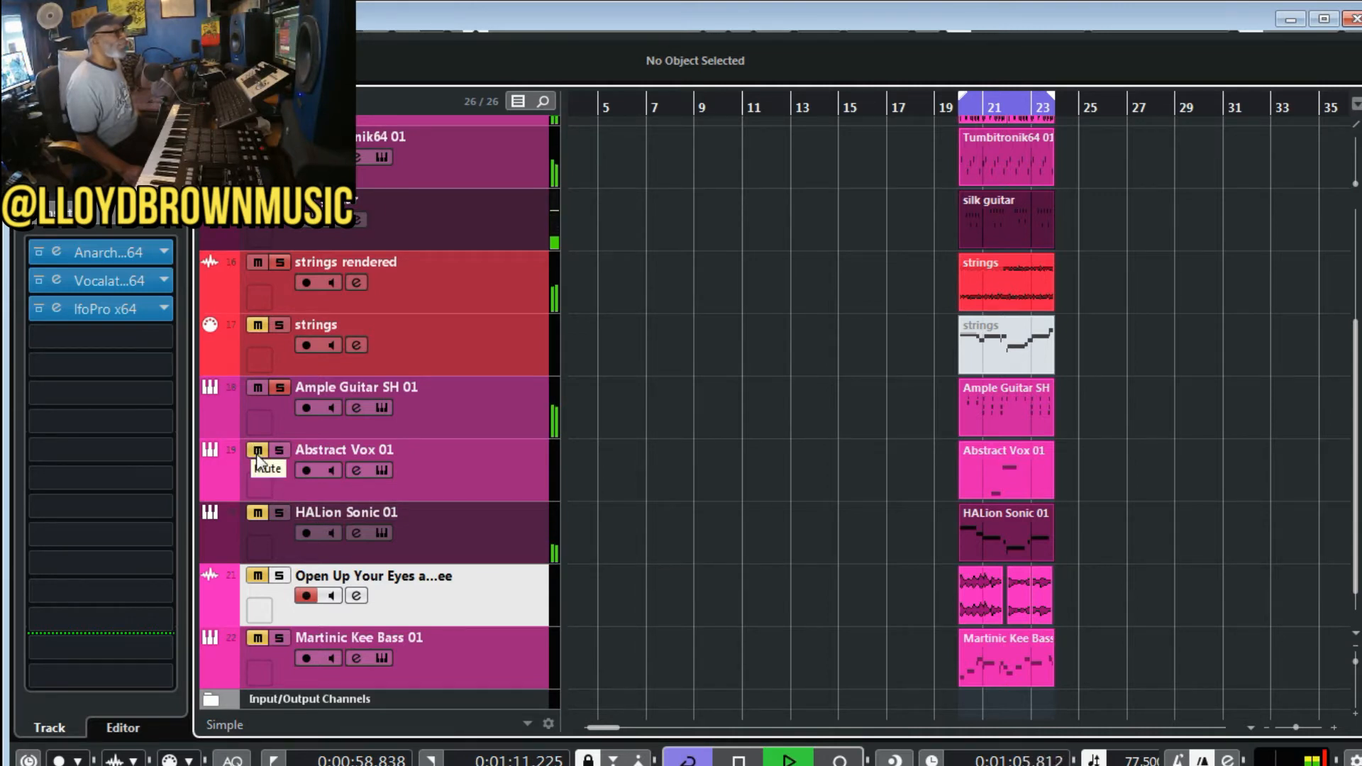
{"action": "left_click", "coordinate": [259, 512]}
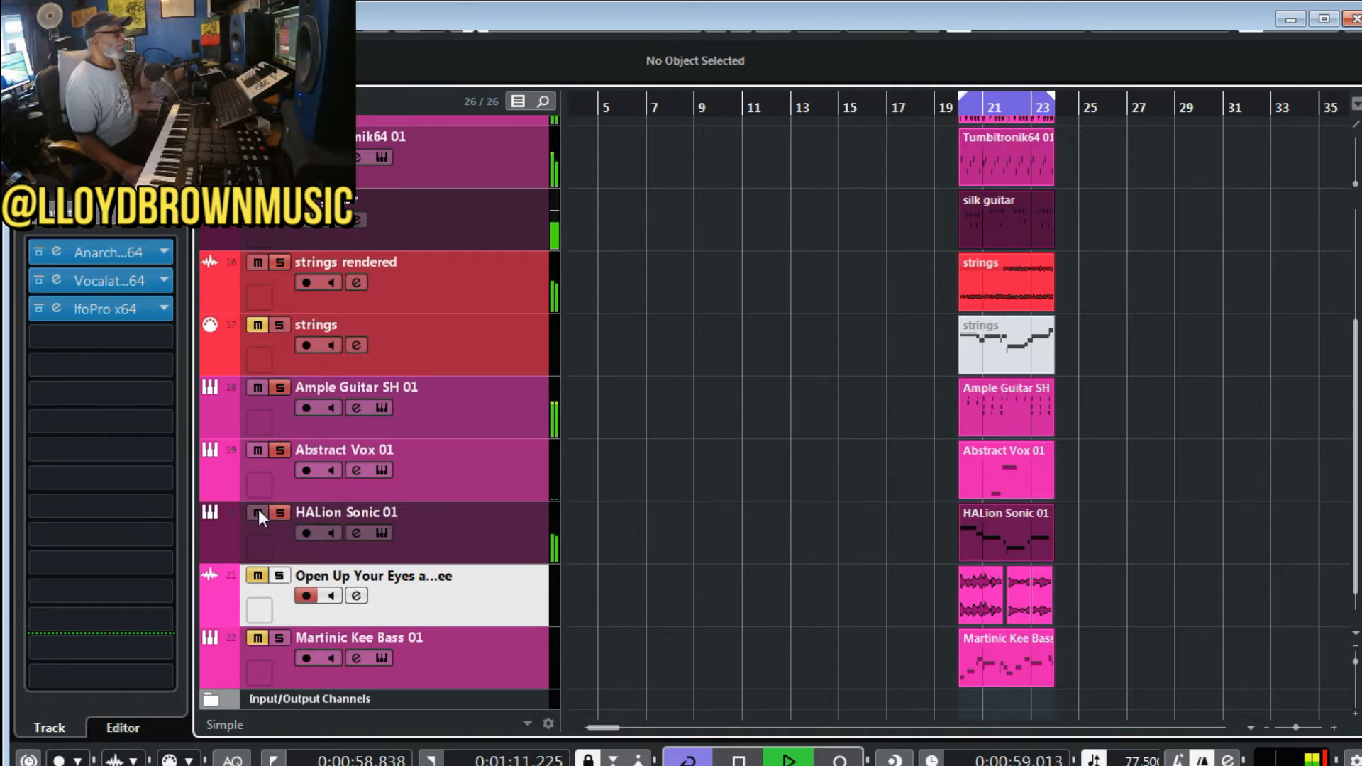
{"action": "left_click", "coordinate": [258, 578]}
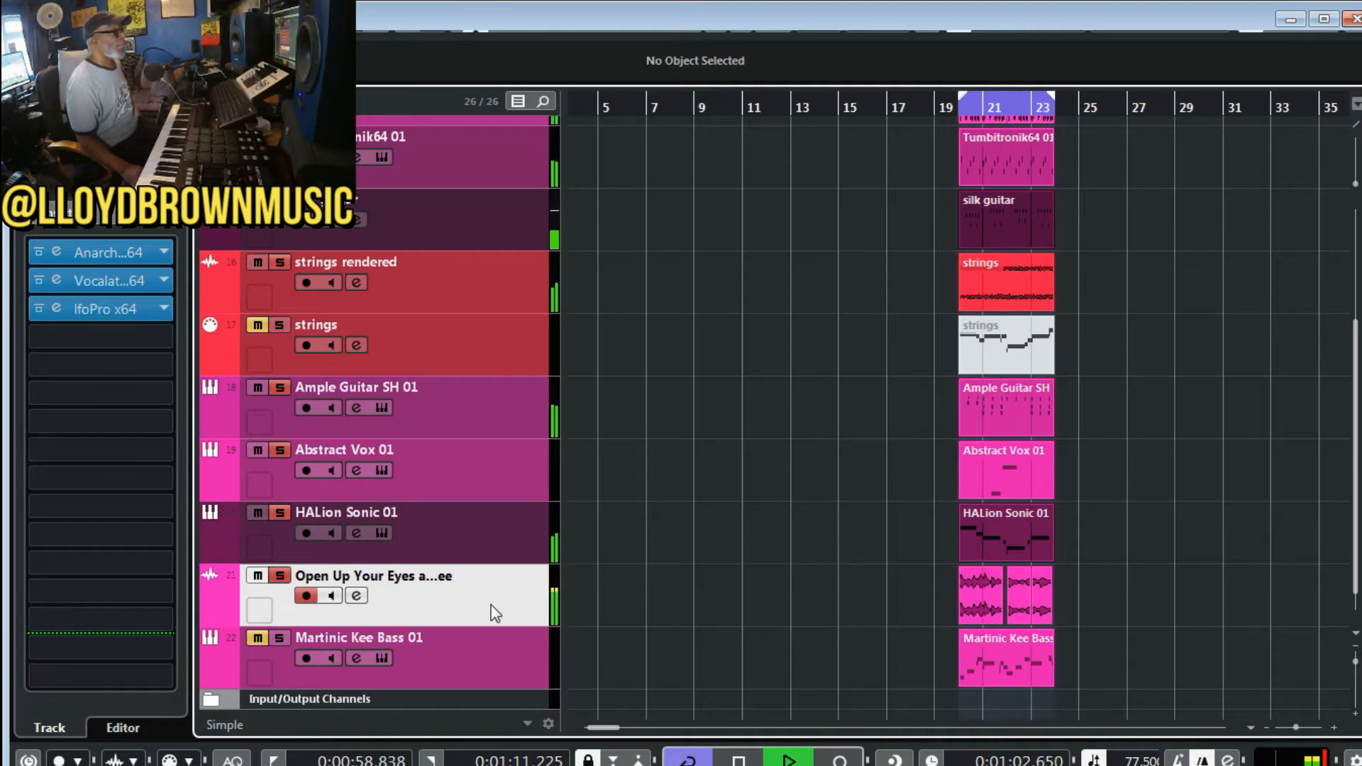
{"action": "left_click", "coordinate": [257, 638]}
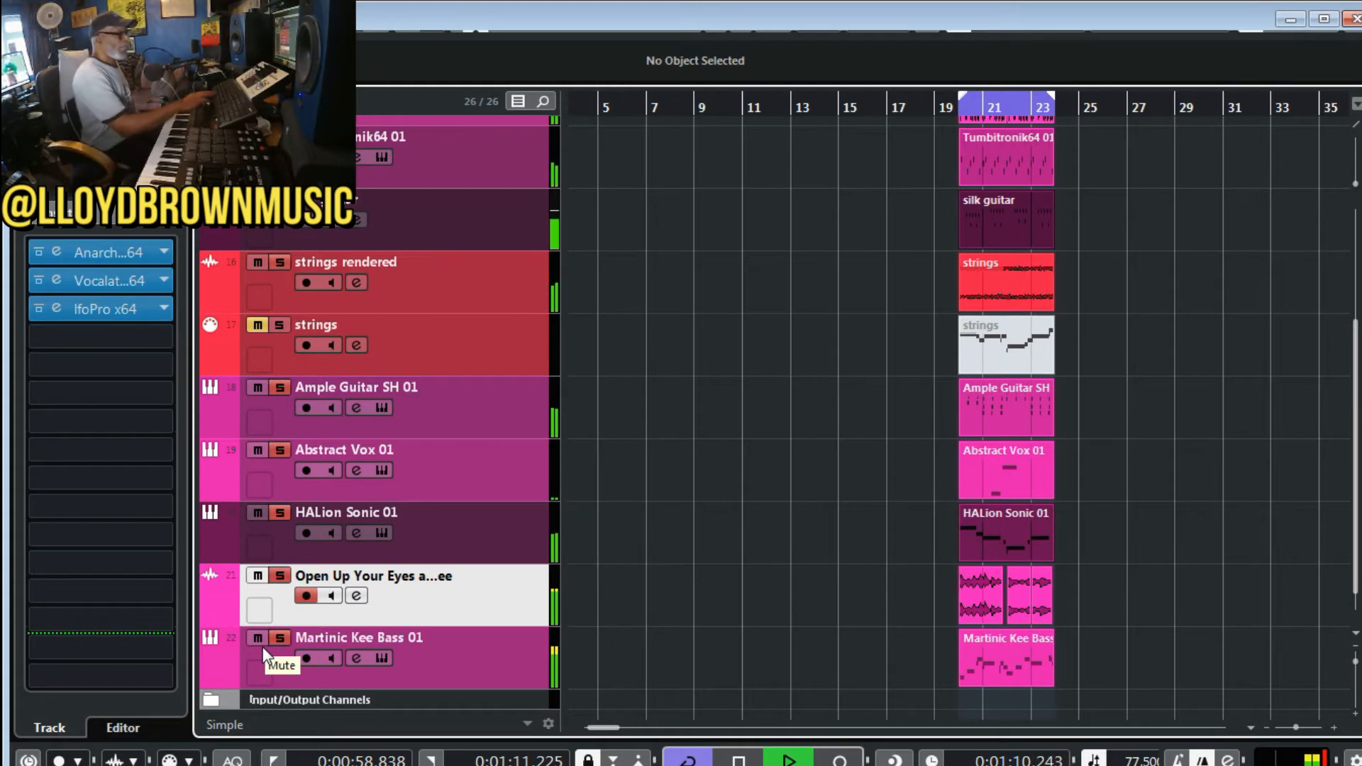
{"action": "key", "text": "space"}
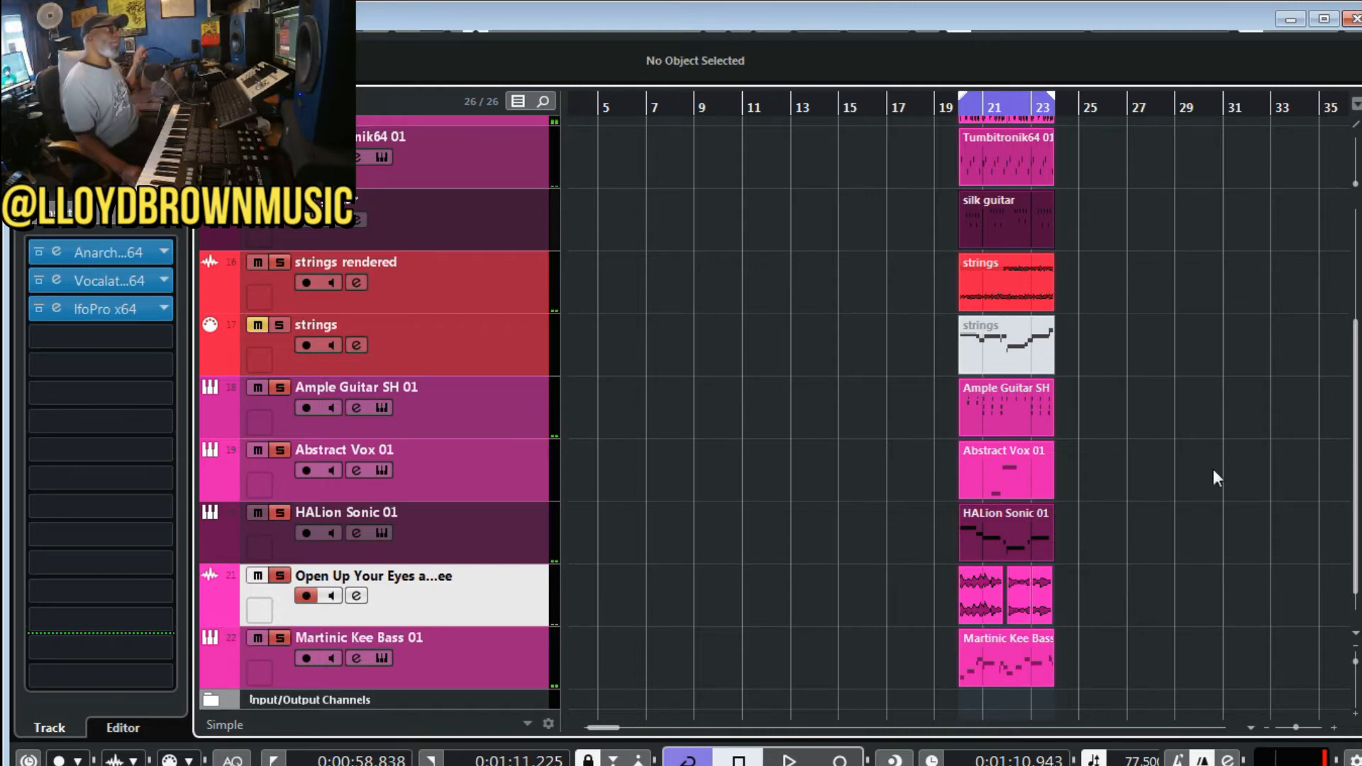
- Open the Anarchy Comp insert on the Drum Loop track, move its window off the arrangement and play the loop before returning to its start
{"action": "left_click_drag", "start_coordinate": [1357, 408], "coordinate": [1357, 309]}
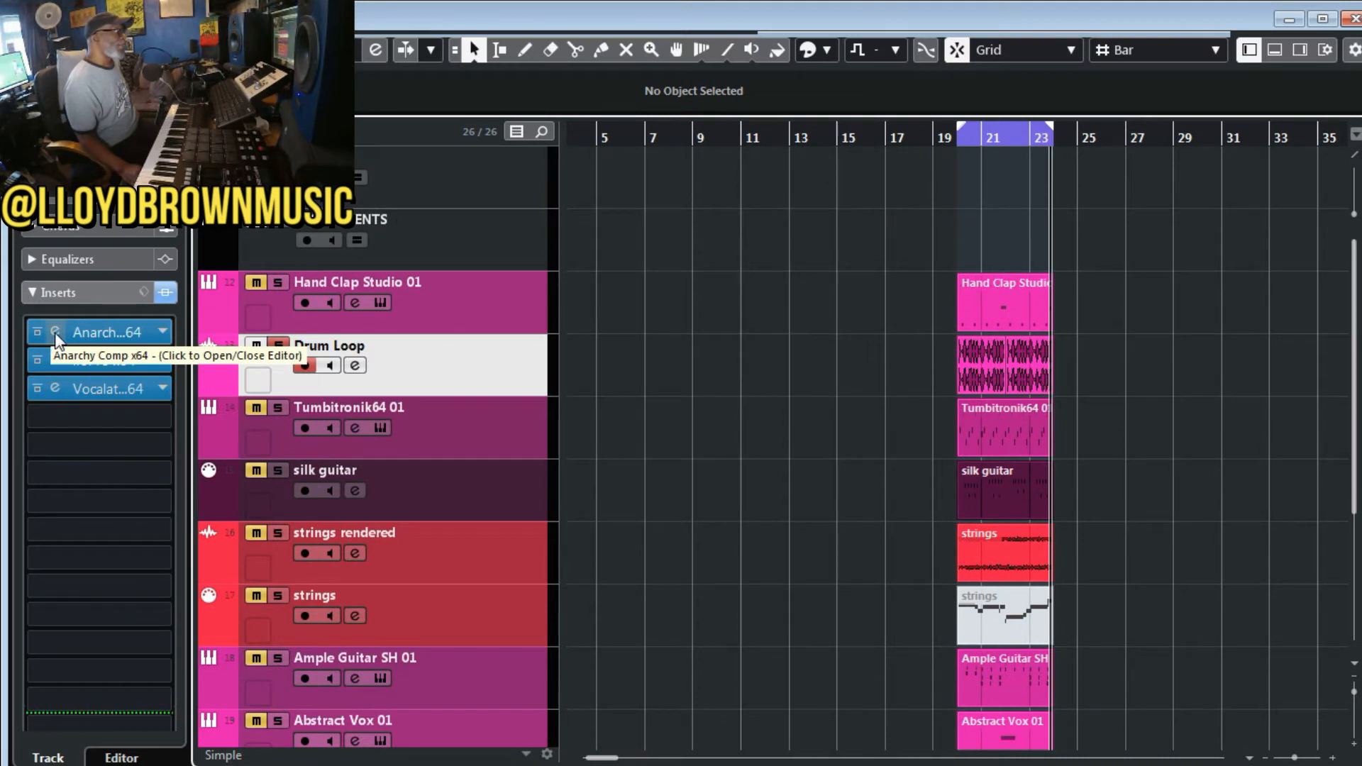
{"action": "left_click", "coordinate": [55, 335]}
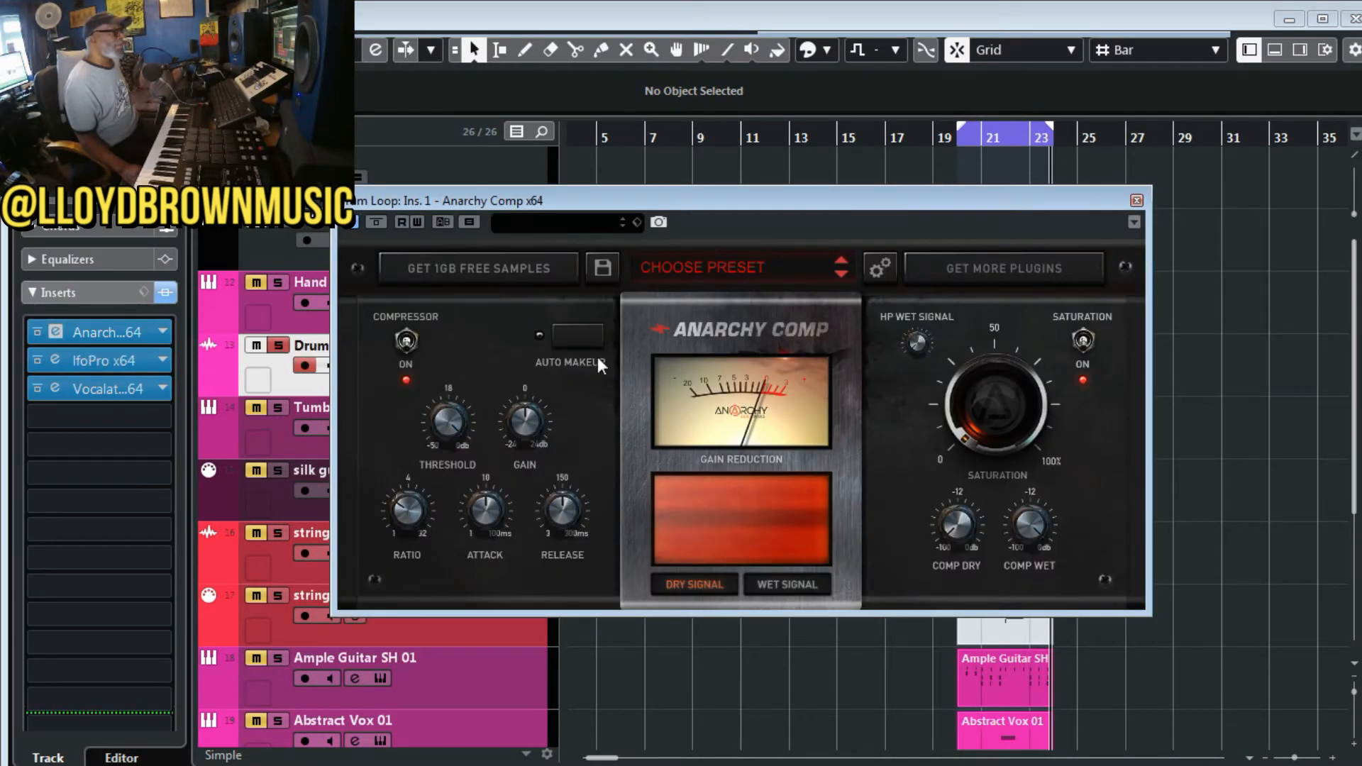
{"action": "left_click_drag", "start_coordinate": [715, 202], "coordinate": [434, 303]}
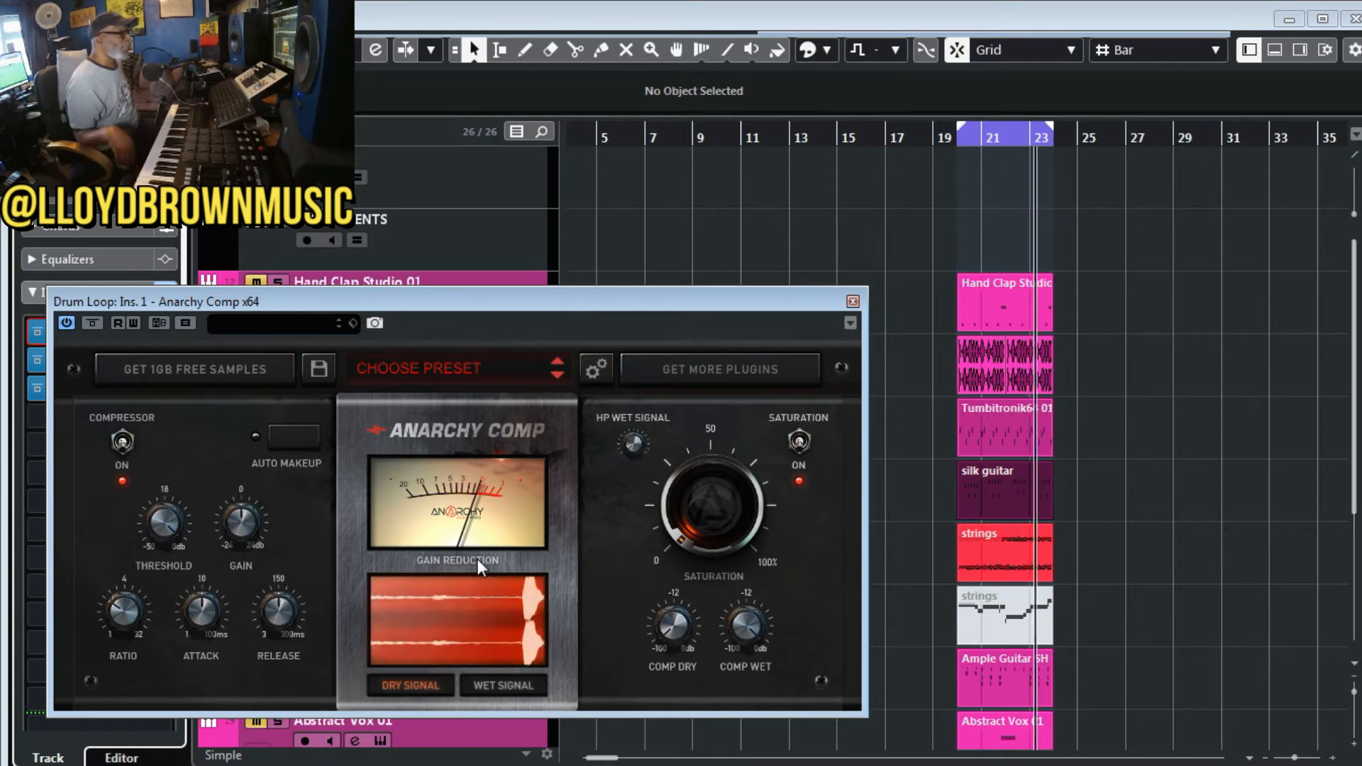
{"action": "key", "text": "space"}
{"action": "key", "text": "KP_1"}
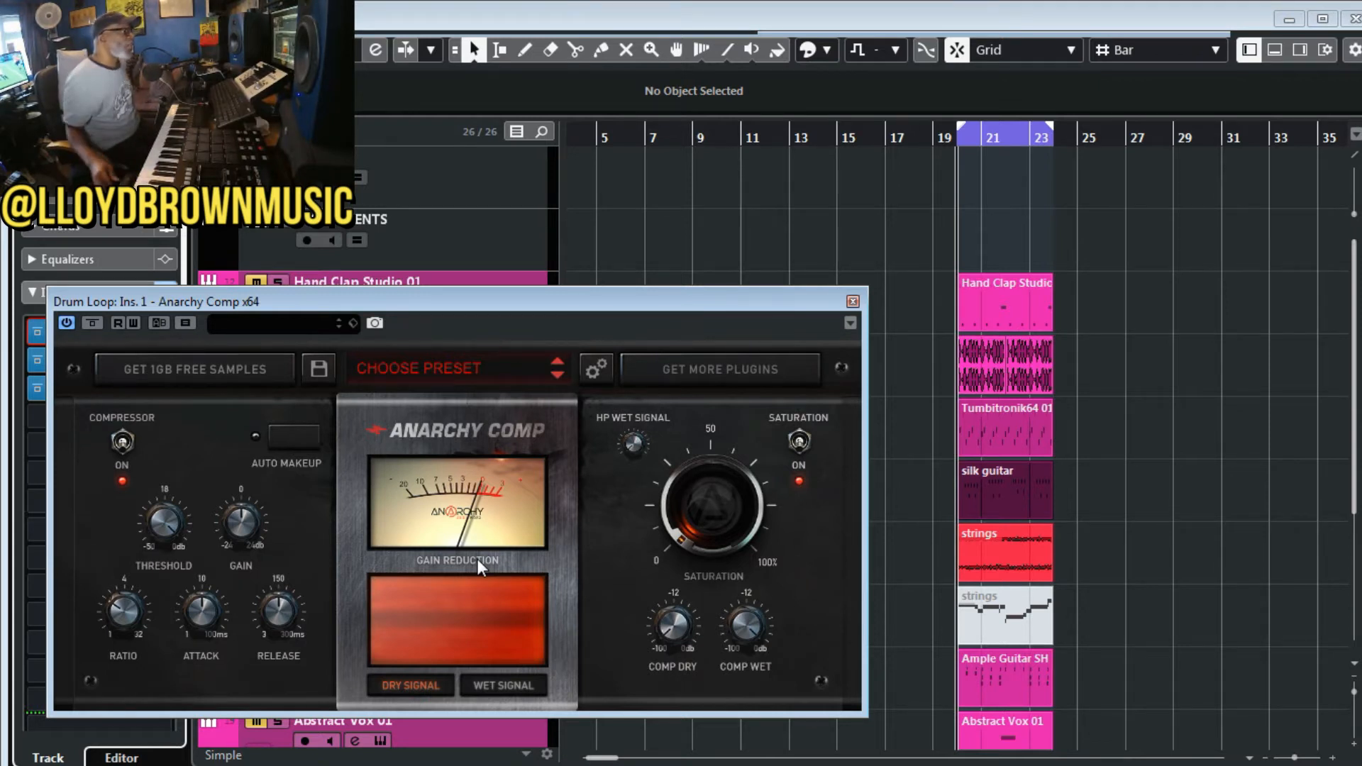
- Try out Anarchy Comp's threshold and gain on the drum loop during playback, then stop playback
{"action": "left_click_drag", "start_coordinate": [165, 532], "coordinate": [167, 586]}
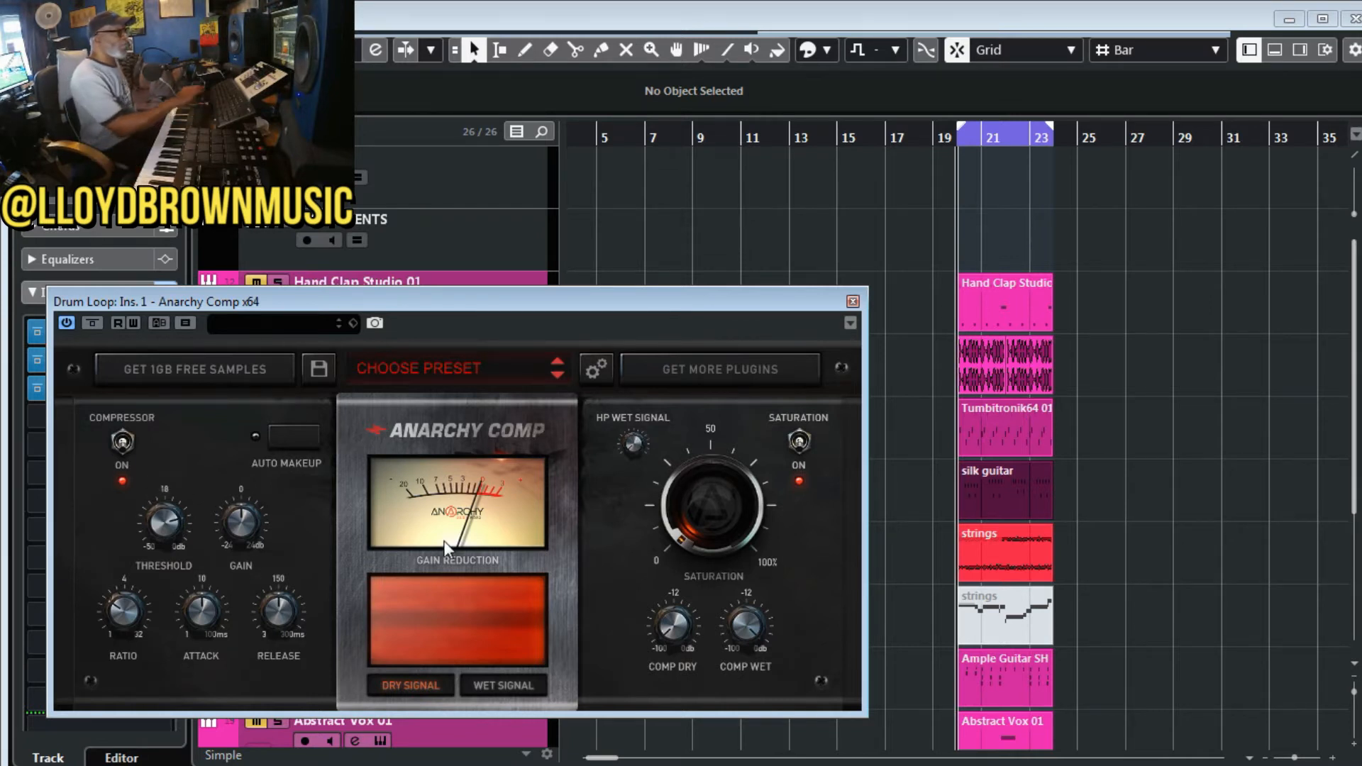
{"action": "key", "text": "space"}
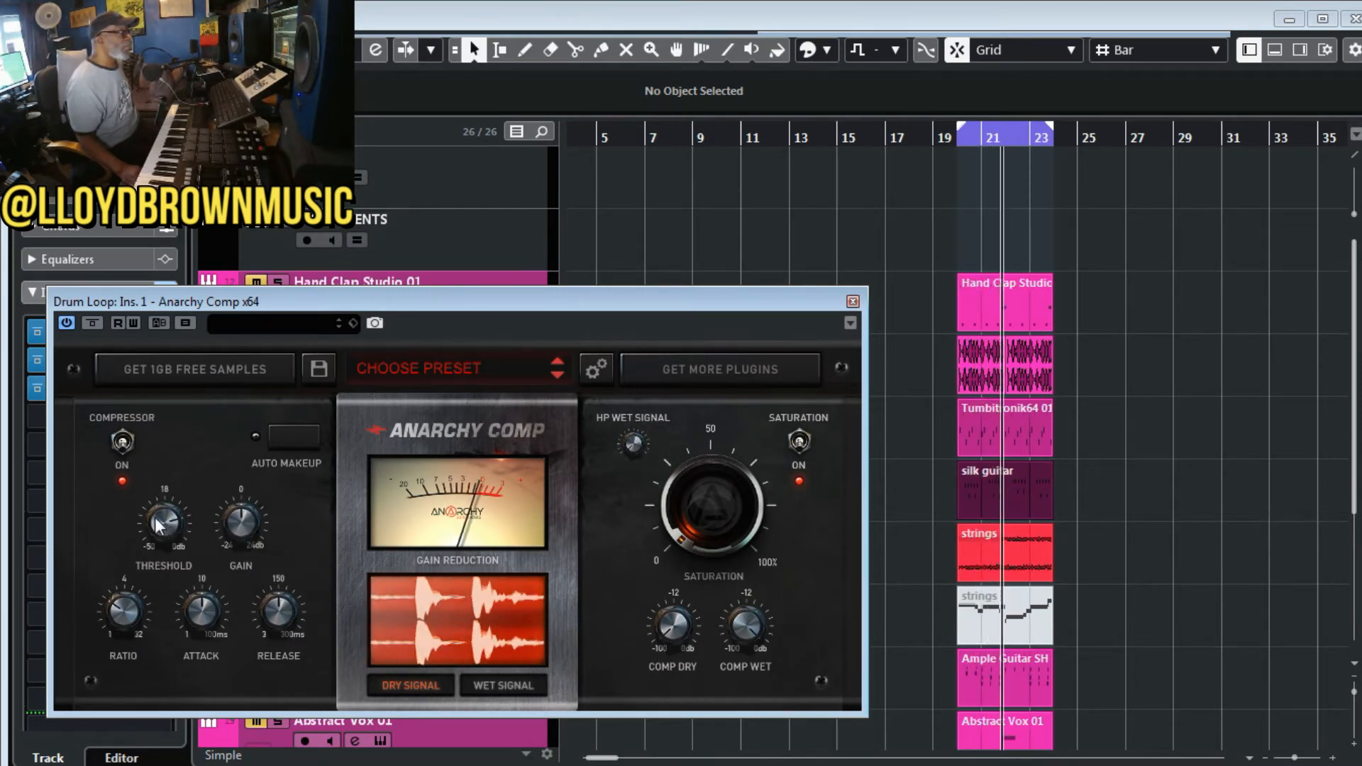
{"action": "left_click_drag", "start_coordinate": [162, 524], "coordinate": [193, 630]}
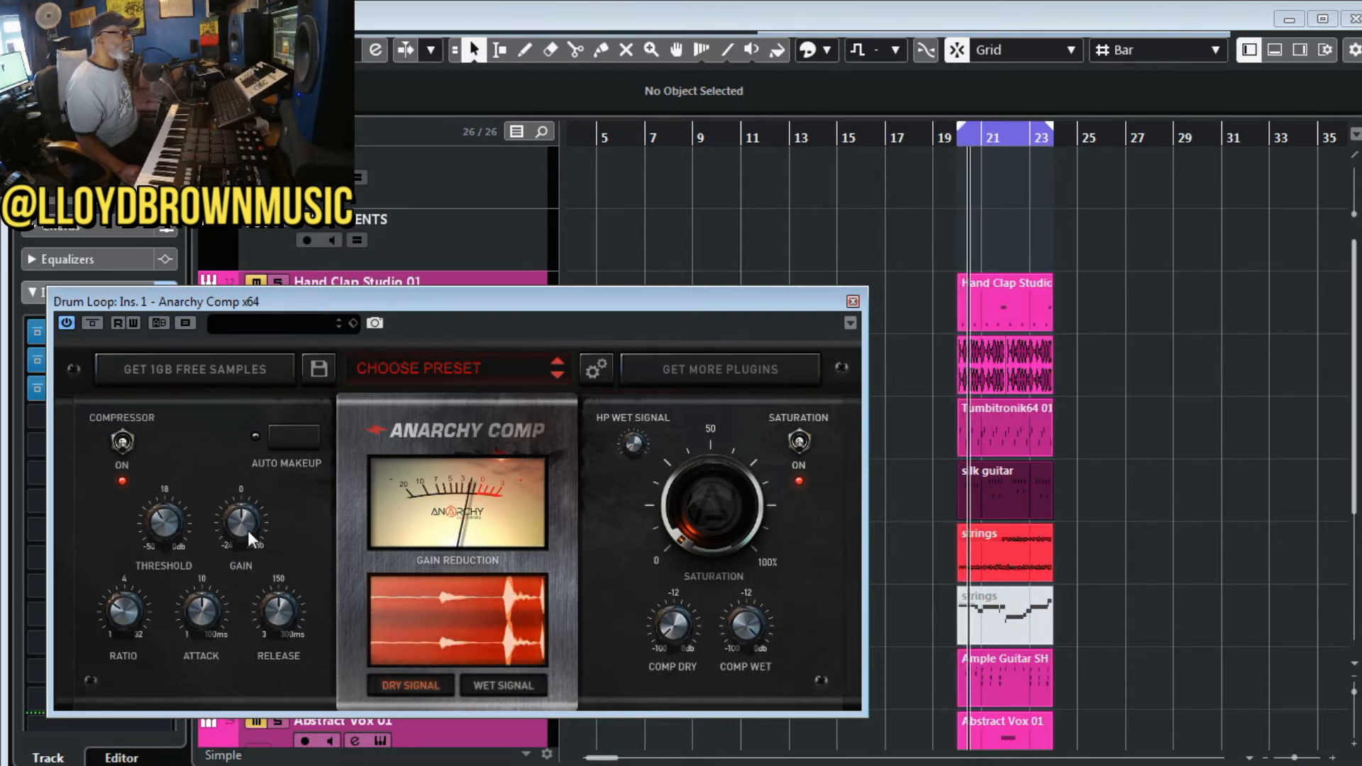
{"action": "mouse_move", "coordinate": [246, 528]}
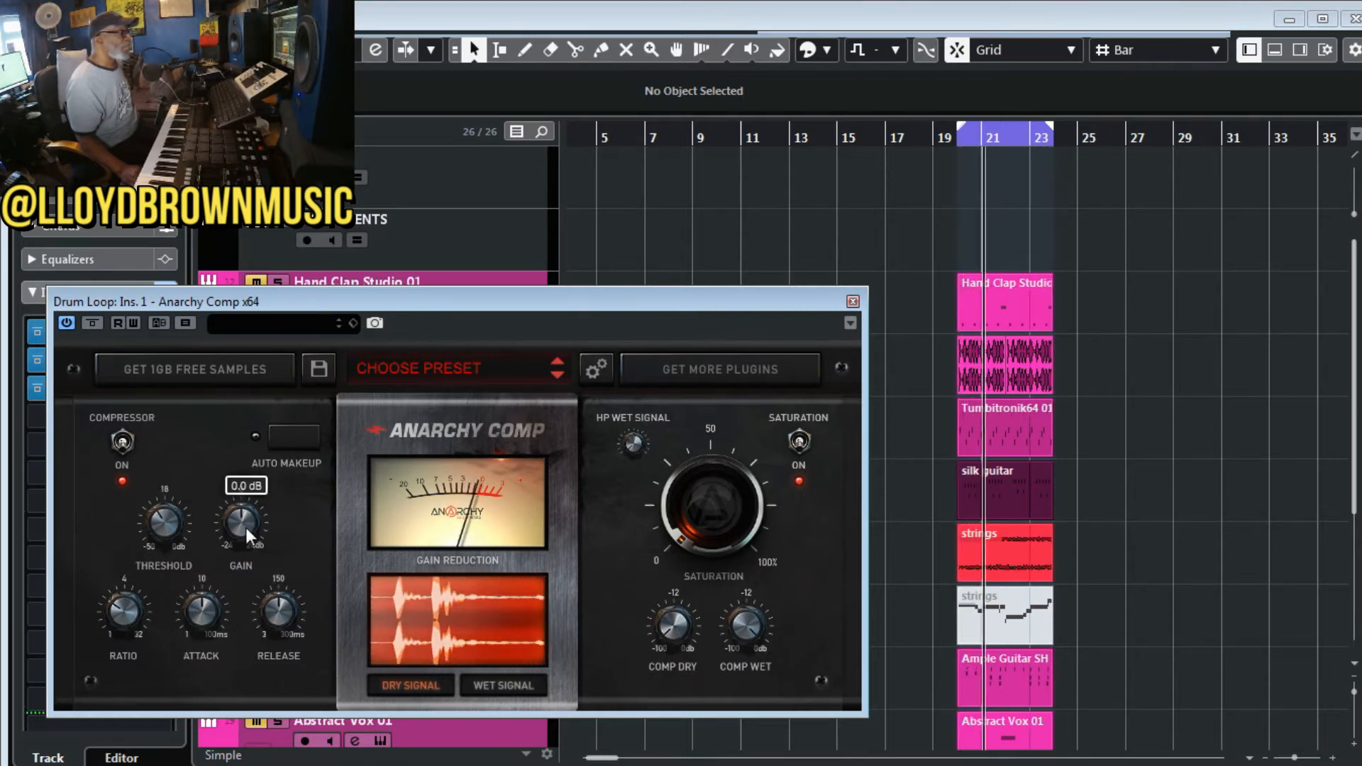
{"action": "mouse_move", "coordinate": [247, 527]}
{"action": "left_mouse_down"}
{"action": "mouse_move", "coordinate": [250, 505]}
{"action": "mouse_move", "coordinate": [254, 516]}
{"action": "left_mouse_up"}
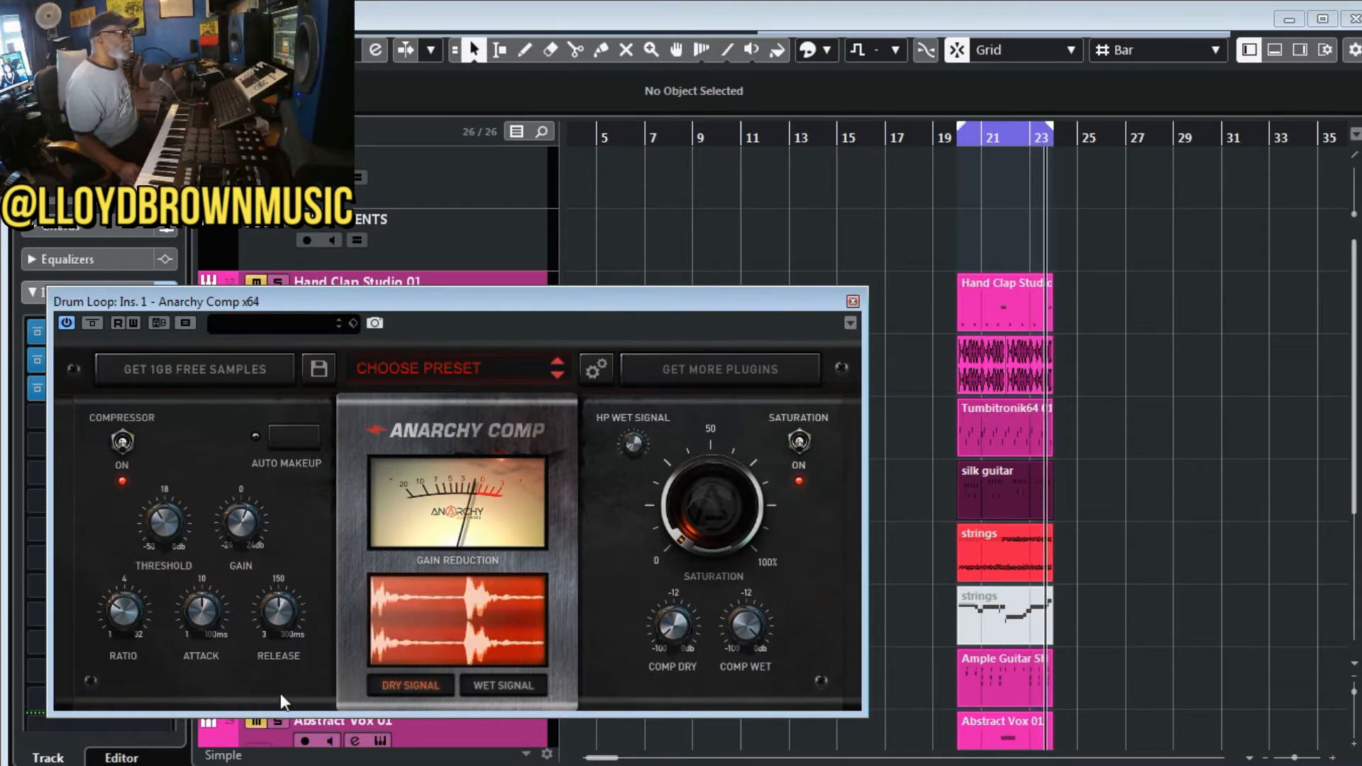
{"action": "key", "text": "space"}
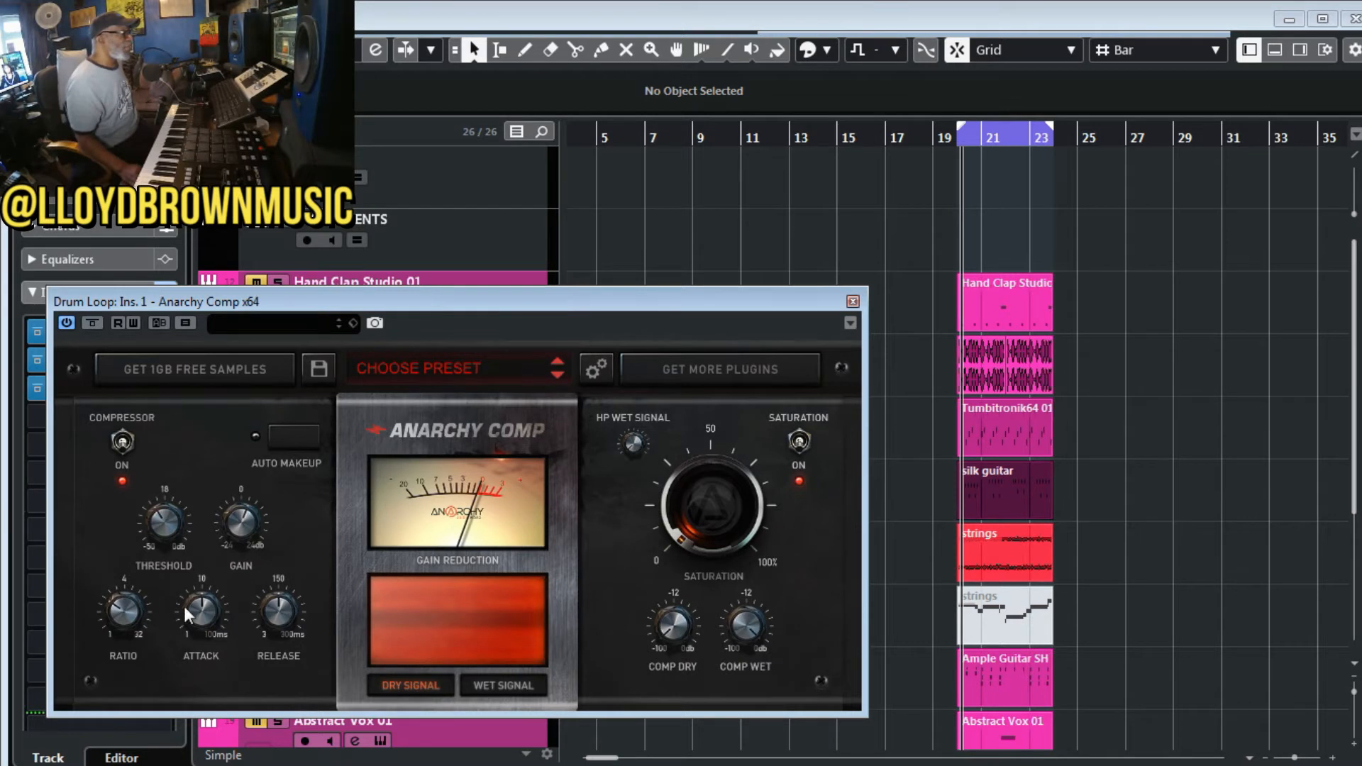
- Try out the compressor's attack with playback stopped and running, then return to the start of the loop
{"action": "left_click_drag", "start_coordinate": [201, 612], "coordinate": [201, 670]}
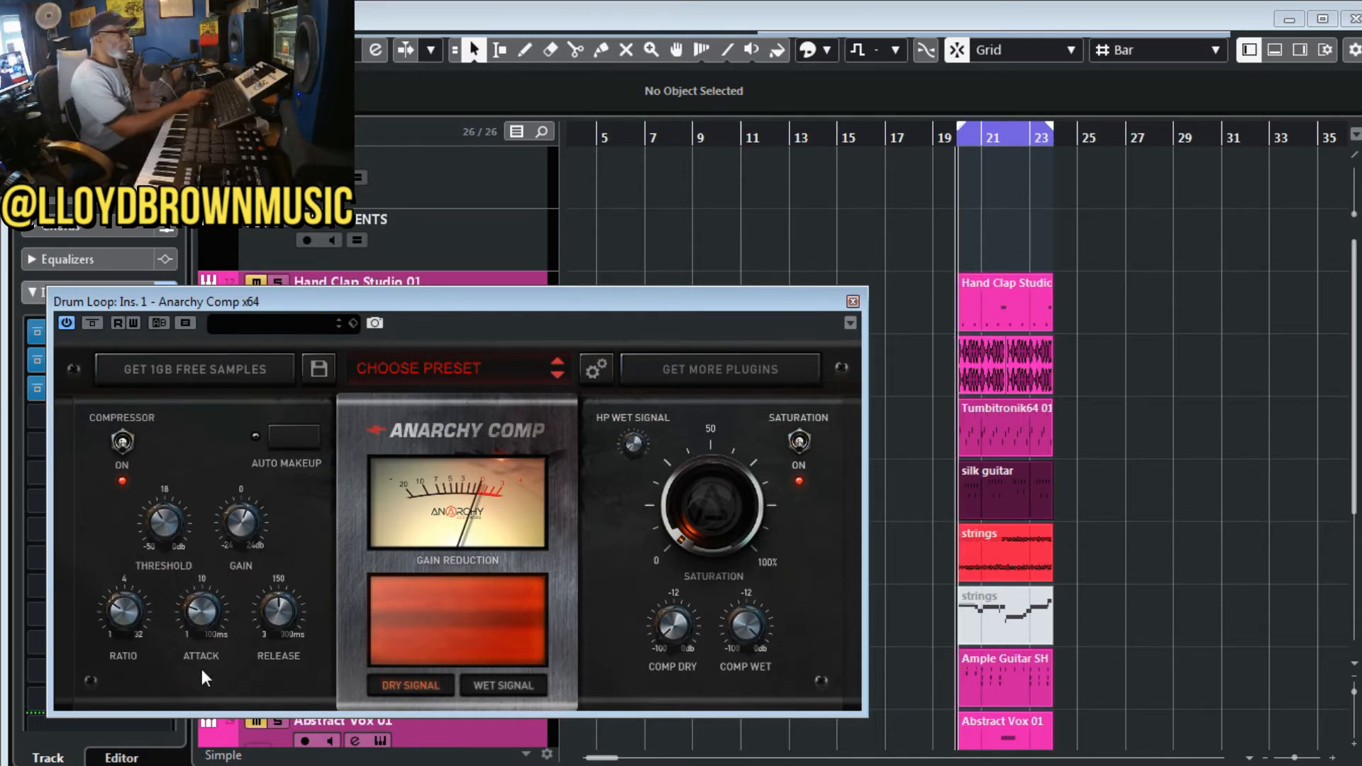
{"action": "key", "text": "space"}
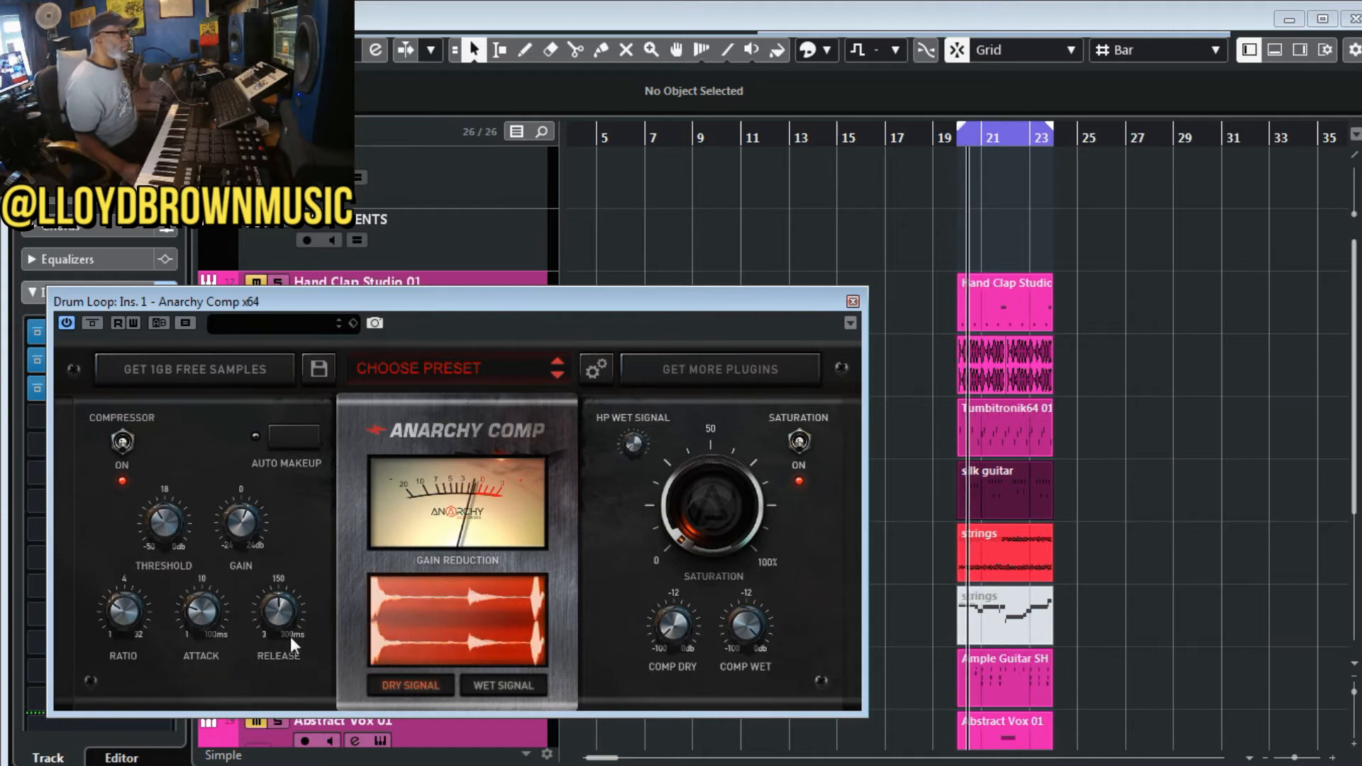
{"action": "left_click_drag", "start_coordinate": [195, 615], "coordinate": [199, 626]}
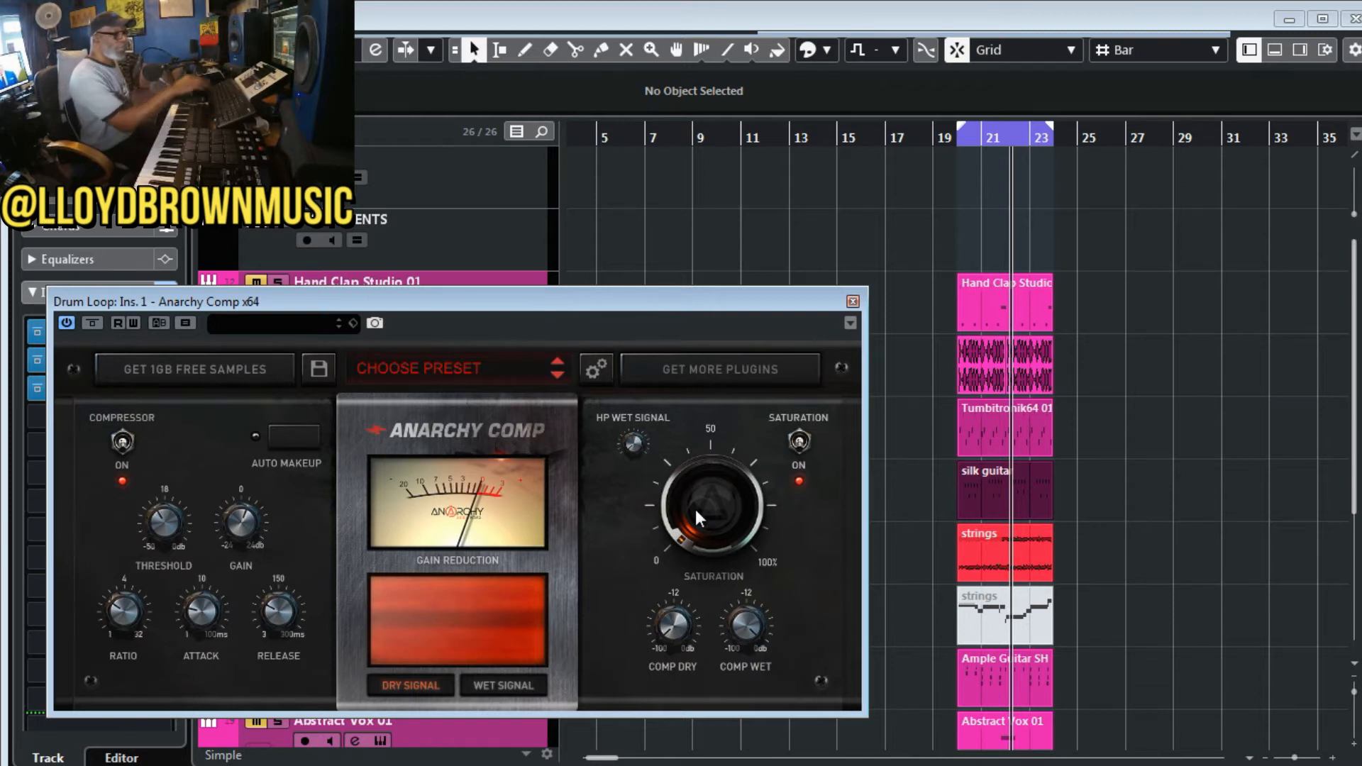
{"action": "key", "text": "KP_1"}
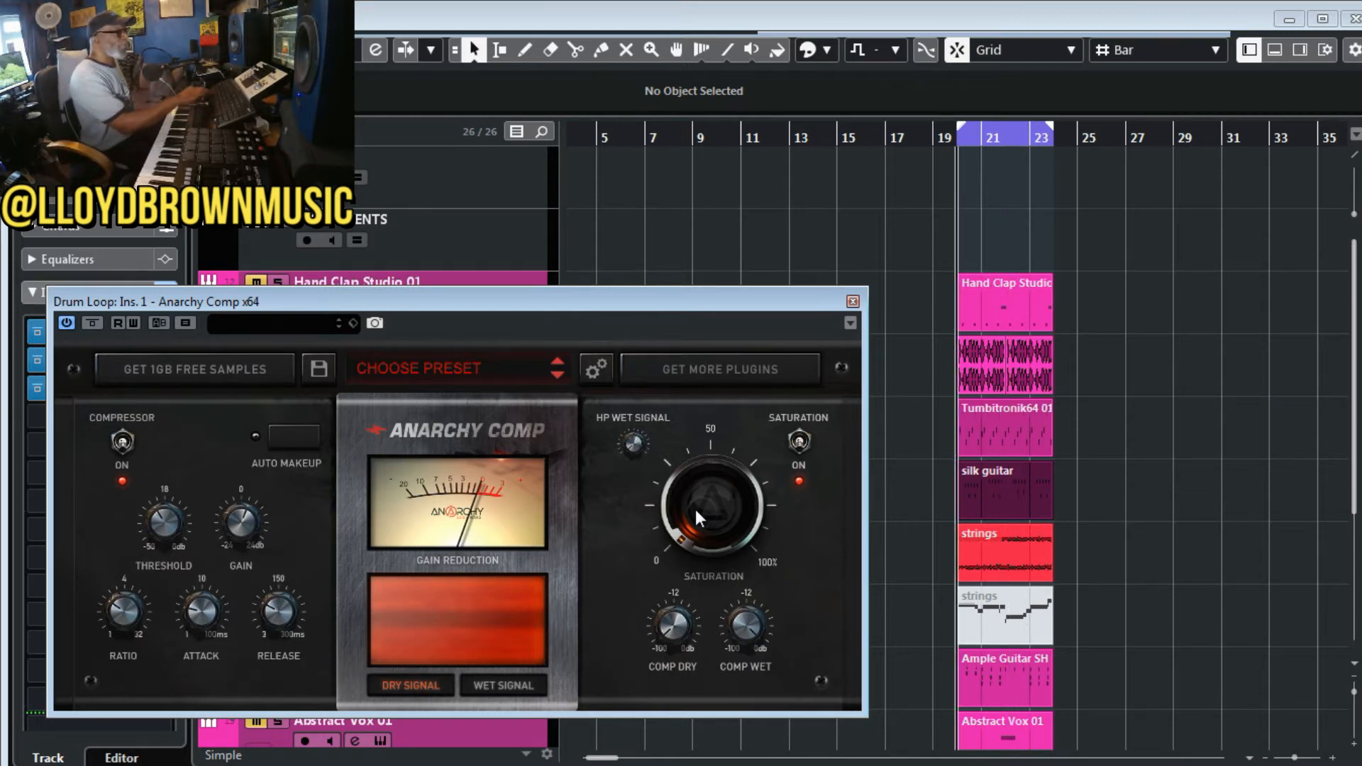
- Raise the saturation on the drum loop during playback, then turn it back down close to its minimum
{"action": "key", "text": "space"}
{"action": "left_click_drag", "start_coordinate": [692, 510], "coordinate": [732, 496]}
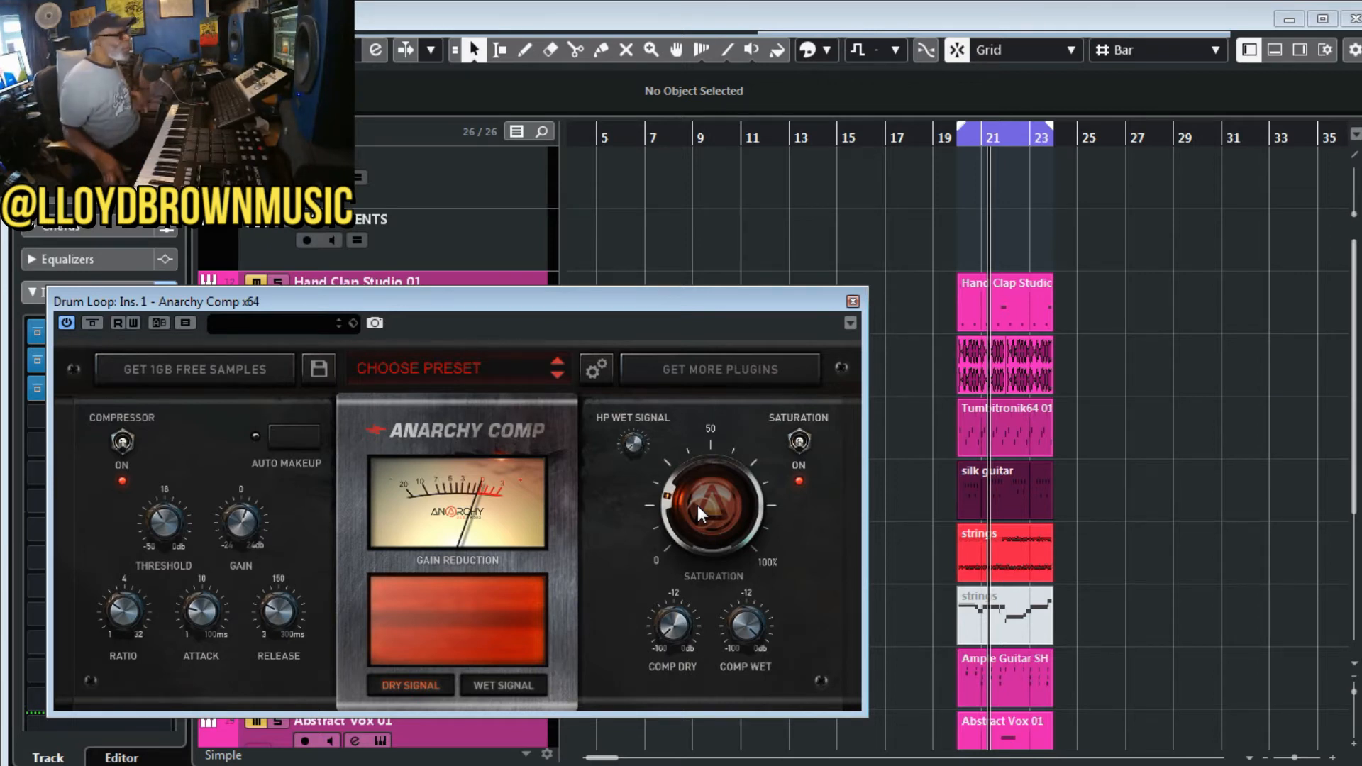
{"action": "left_click_drag", "start_coordinate": [695, 501], "coordinate": [688, 607]}
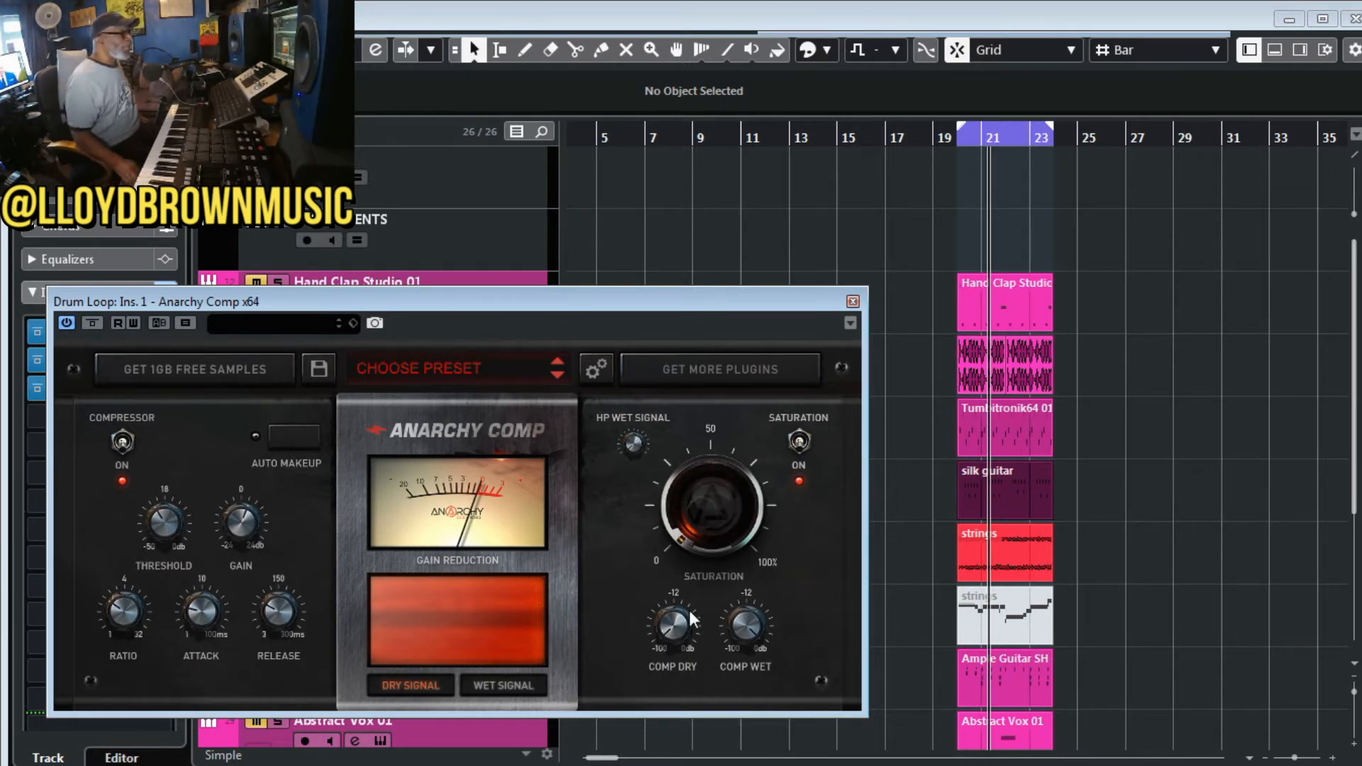
- Replay the loop from its start, push the saturation past 50% and bring it back below 50%
{"action": "key", "text": "KP_1"}
{"action": "key", "text": "space"}
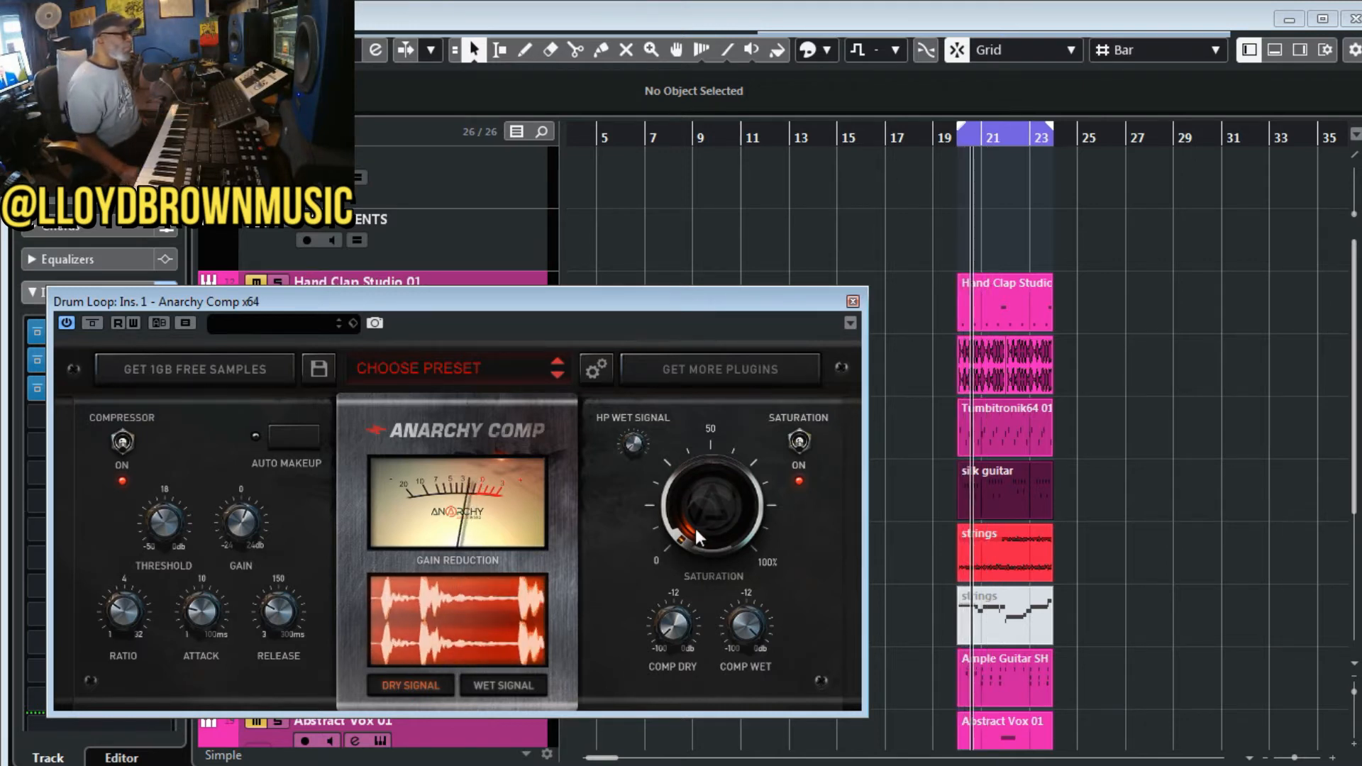
{"action": "left_click_drag", "start_coordinate": [689, 516], "coordinate": [687, 455]}
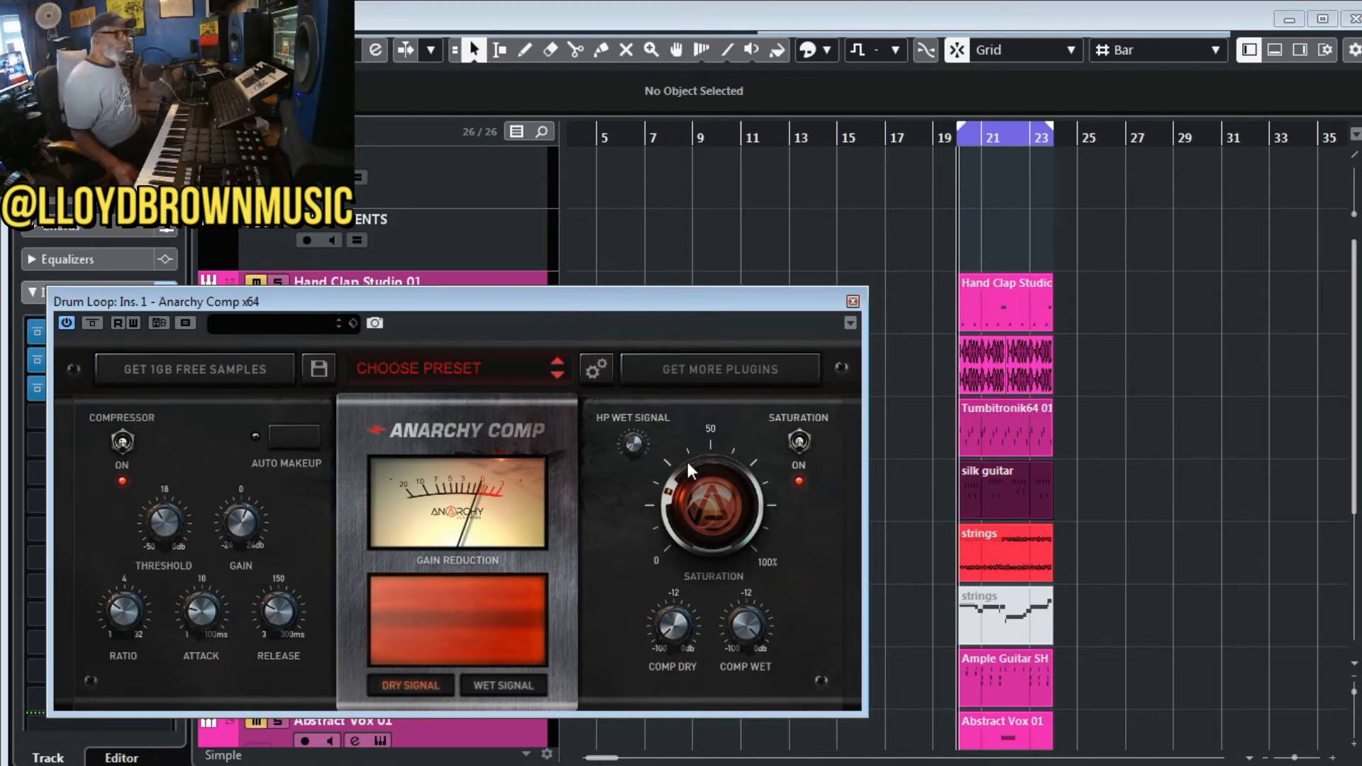
{"action": "left_click_drag", "start_coordinate": [679, 488], "coordinate": [742, 425]}
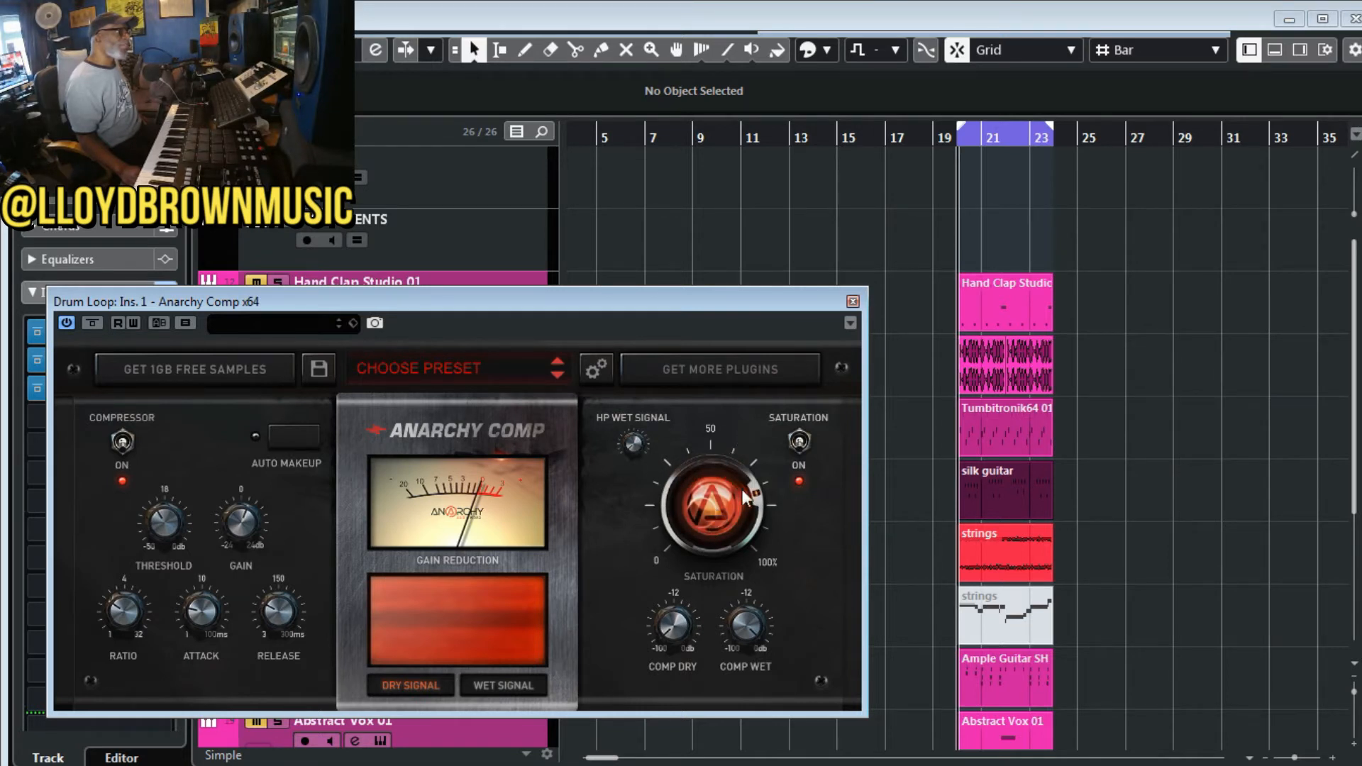
{"action": "left_click_drag", "start_coordinate": [750, 491], "coordinate": [693, 530]}
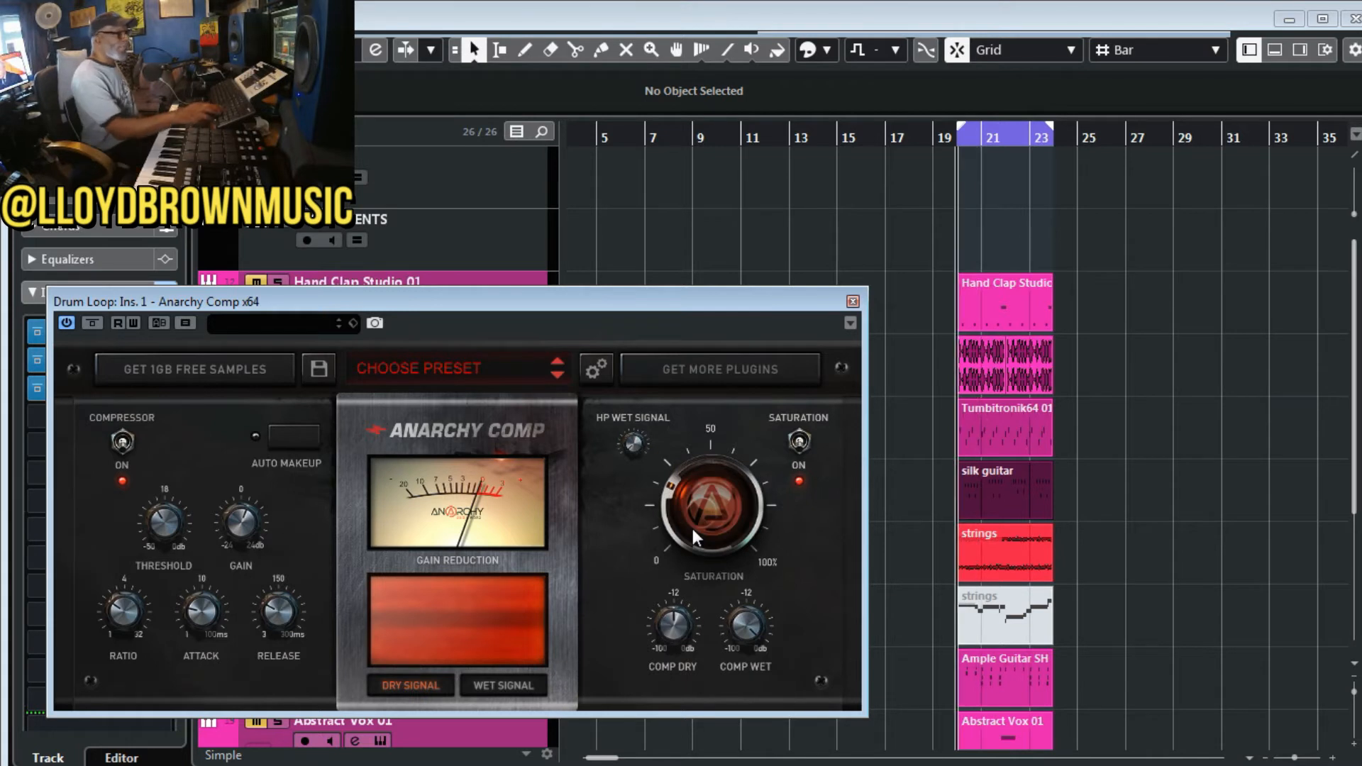
- Set Comp Dry to about -11 dB and try out Comp Wet while the drum loop plays
{"action": "key", "text": "space"}
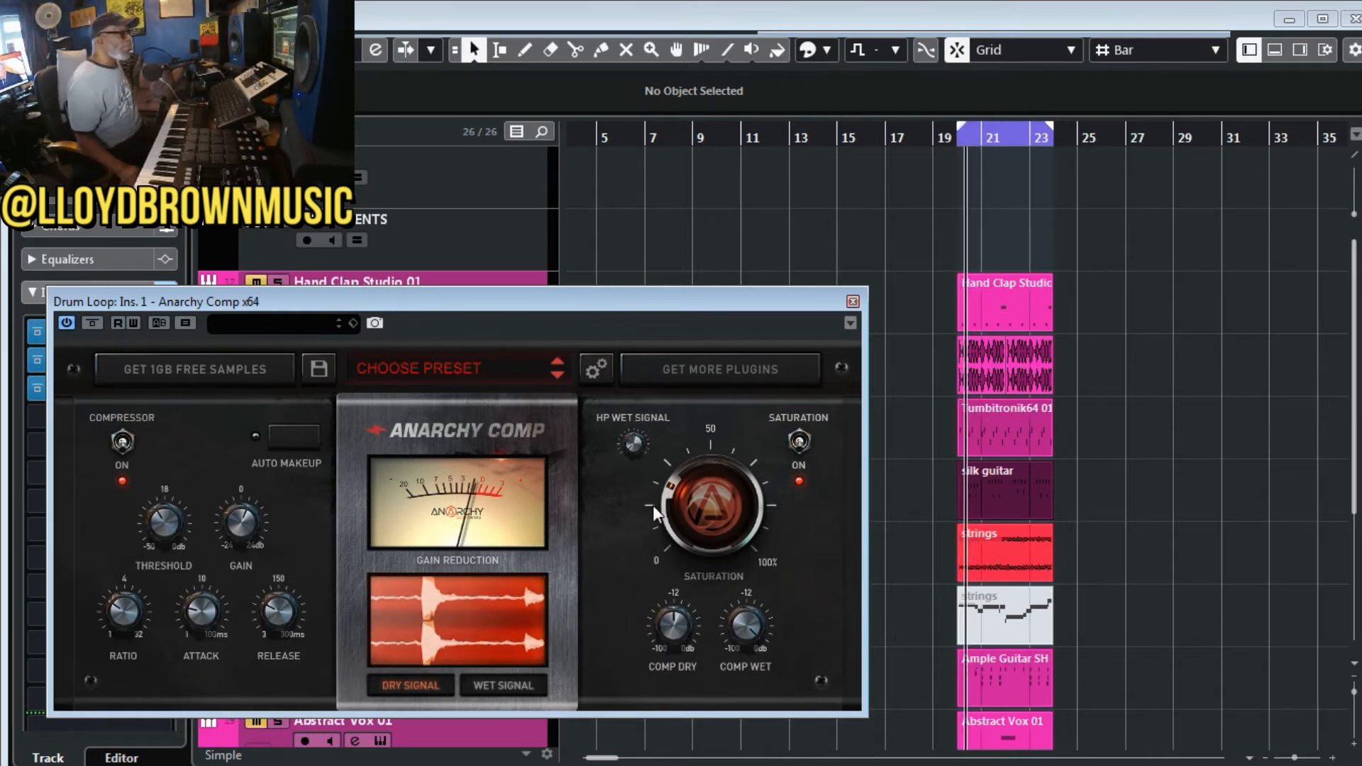
{"action": "mouse_move", "coordinate": [673, 623]}
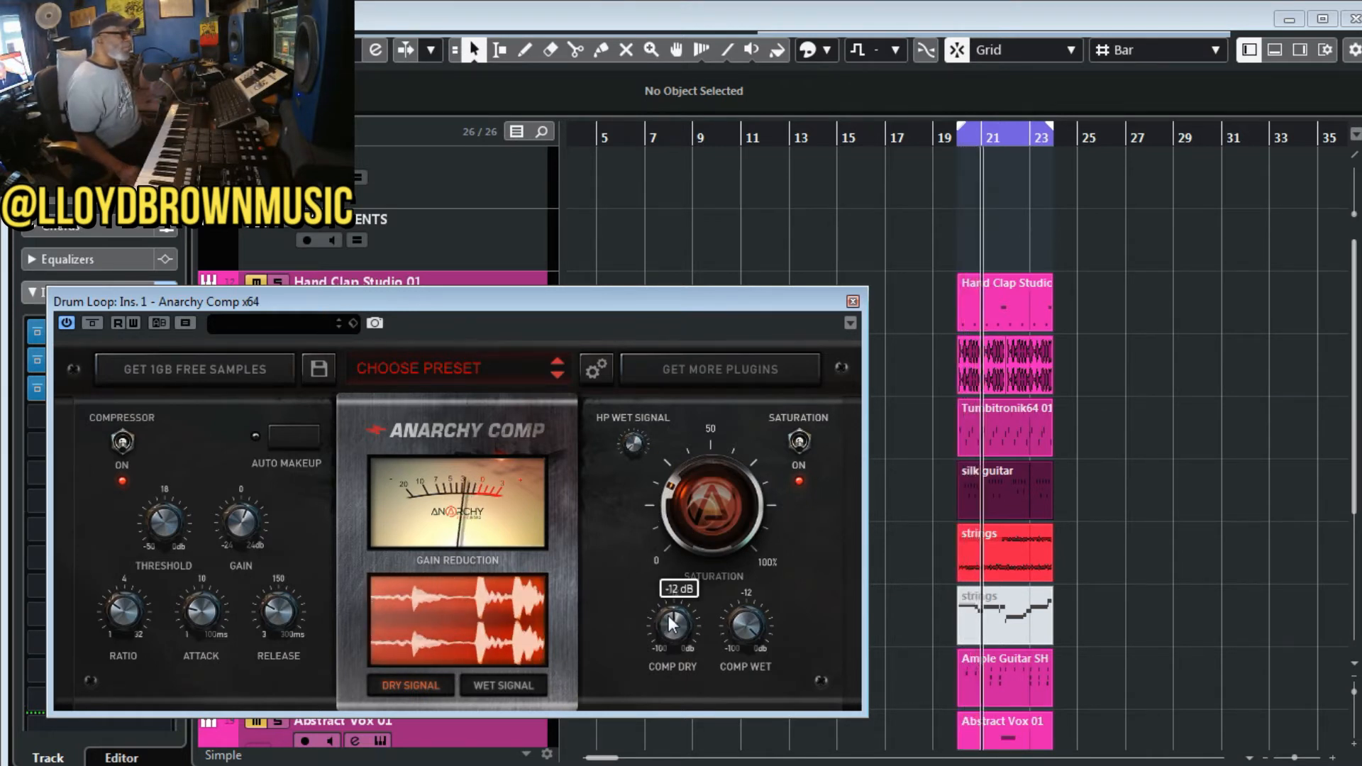
{"action": "left_click_drag", "start_coordinate": [673, 623], "coordinate": [742, 691]}
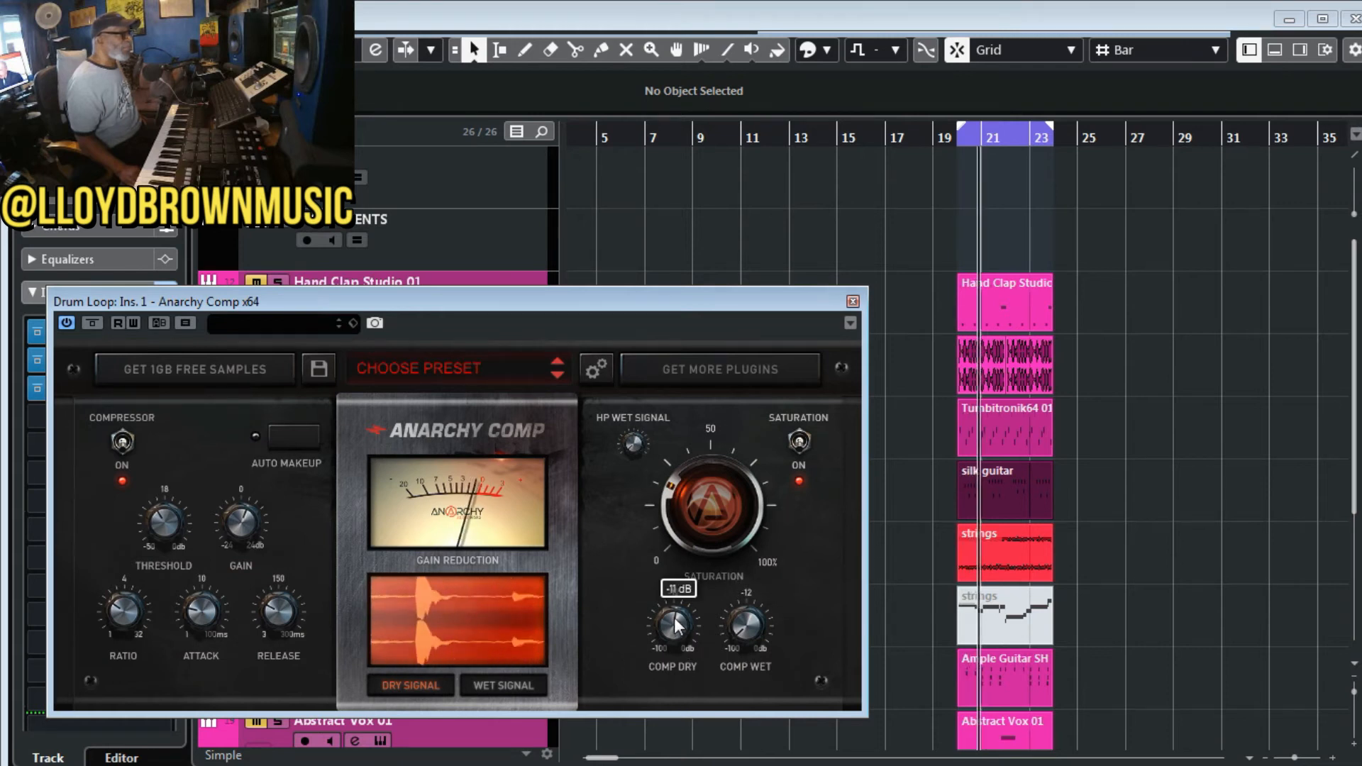
{"action": "left_click_drag", "start_coordinate": [751, 628], "coordinate": [776, 470]}
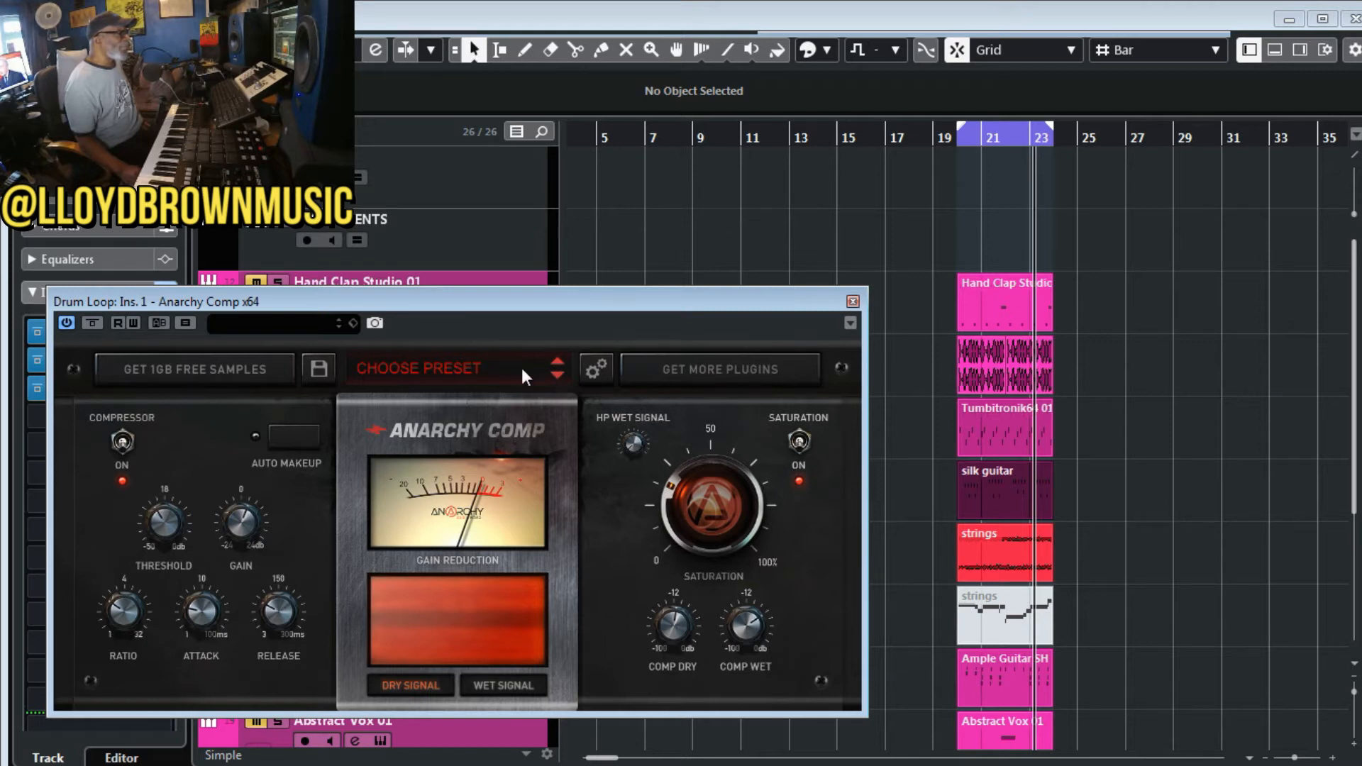
- Load the tight preset from the Drums category of Anarchy Comp's factory presets
{"action": "left_click", "coordinate": [496, 367]}
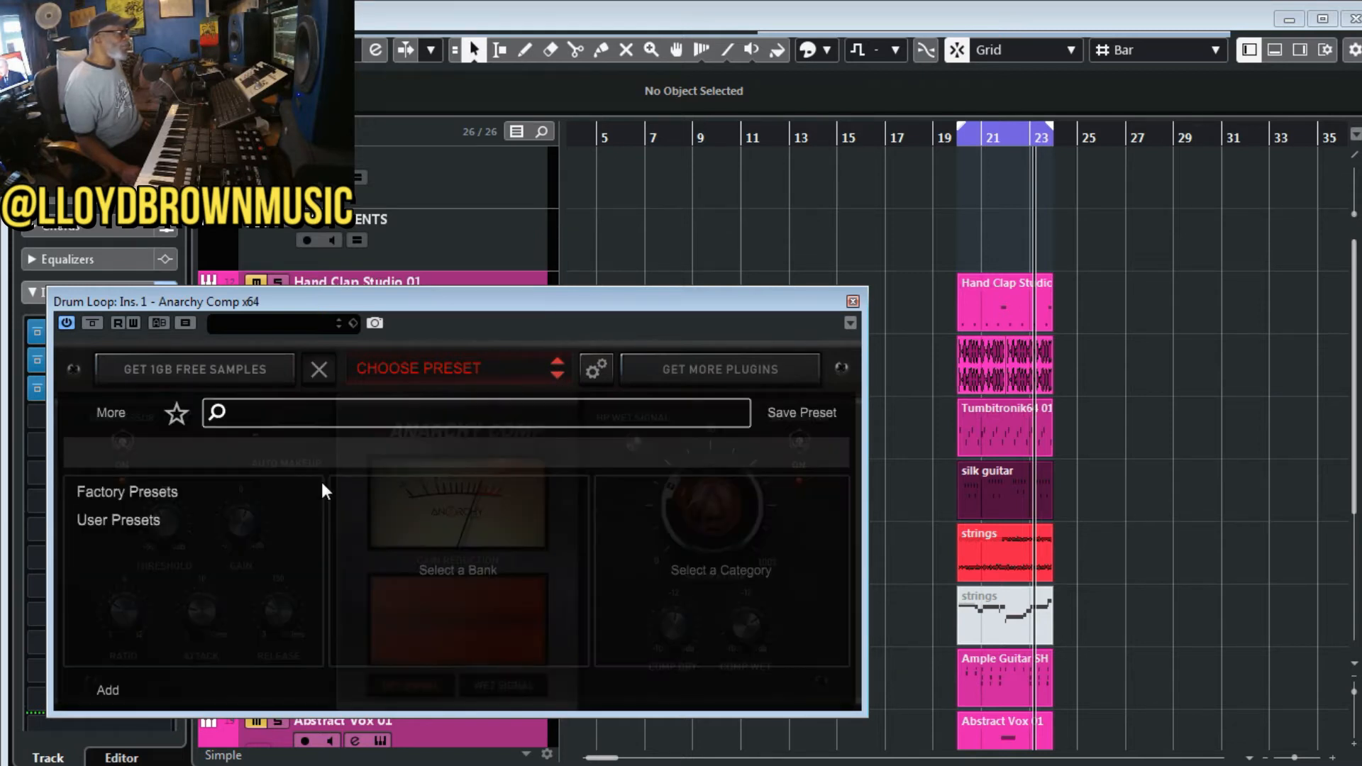
{"action": "left_click", "coordinate": [170, 495]}
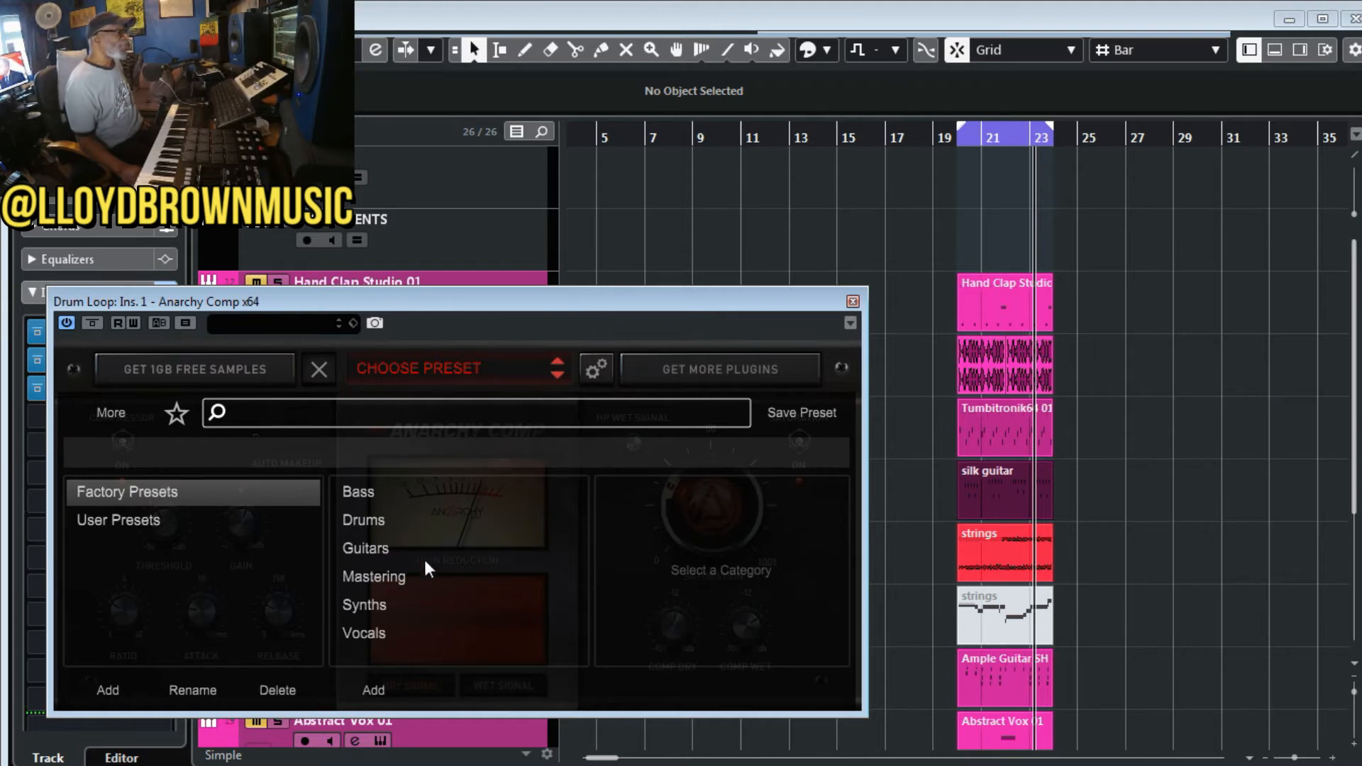
{"action": "left_click", "coordinate": [370, 525]}
{"action": "left_click", "coordinate": [553, 378]}
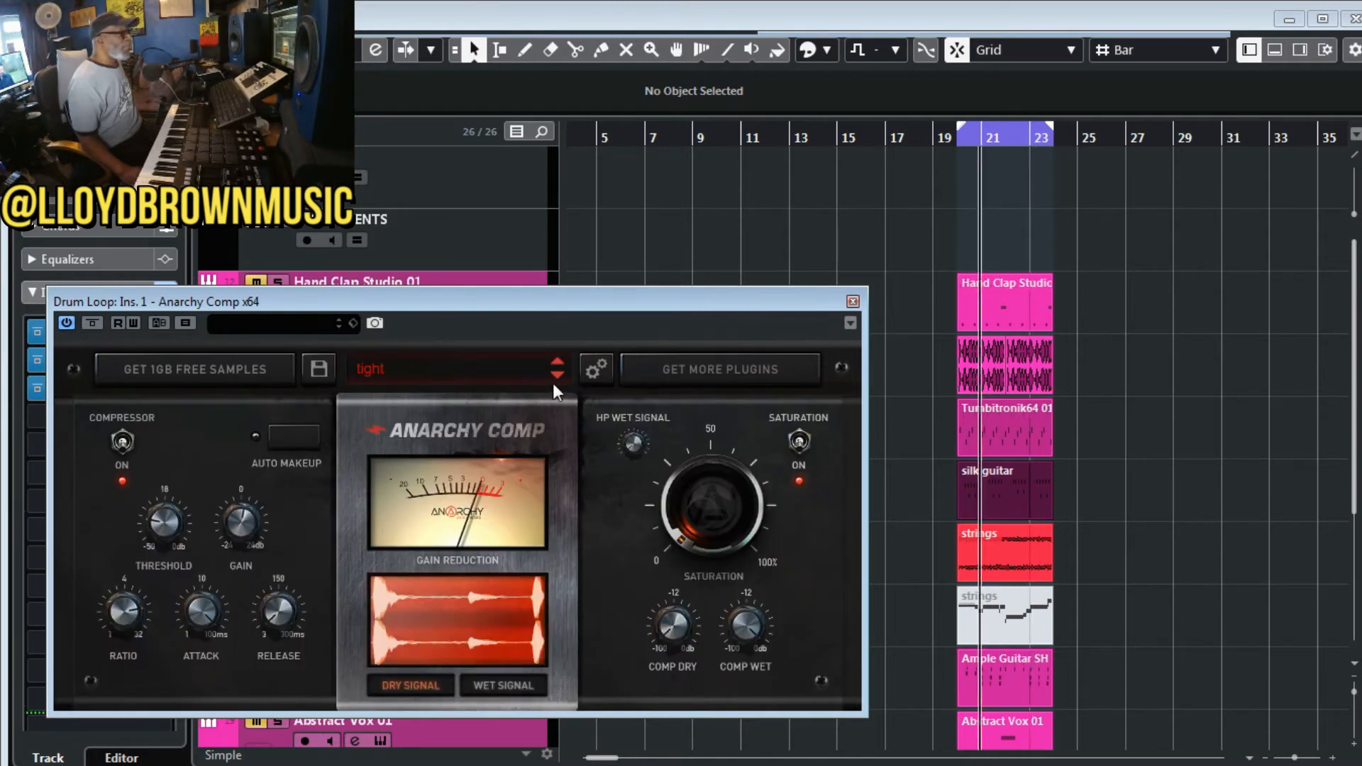
- Audition the presets following tight, including Too Much, Transient Only and Electric Guitar, on the playing drum loop
{"action": "left_click", "coordinate": [555, 373]}
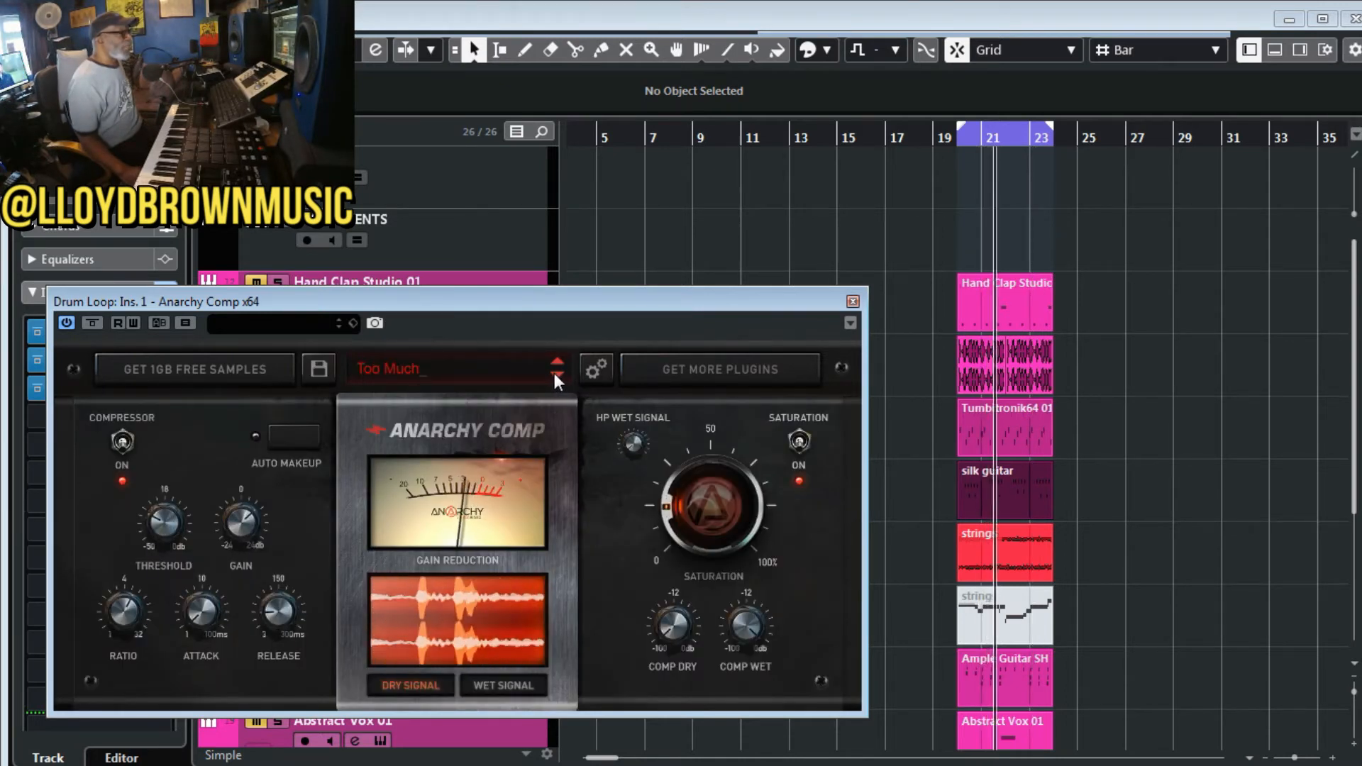
{"action": "left_click", "coordinate": [555, 373]}
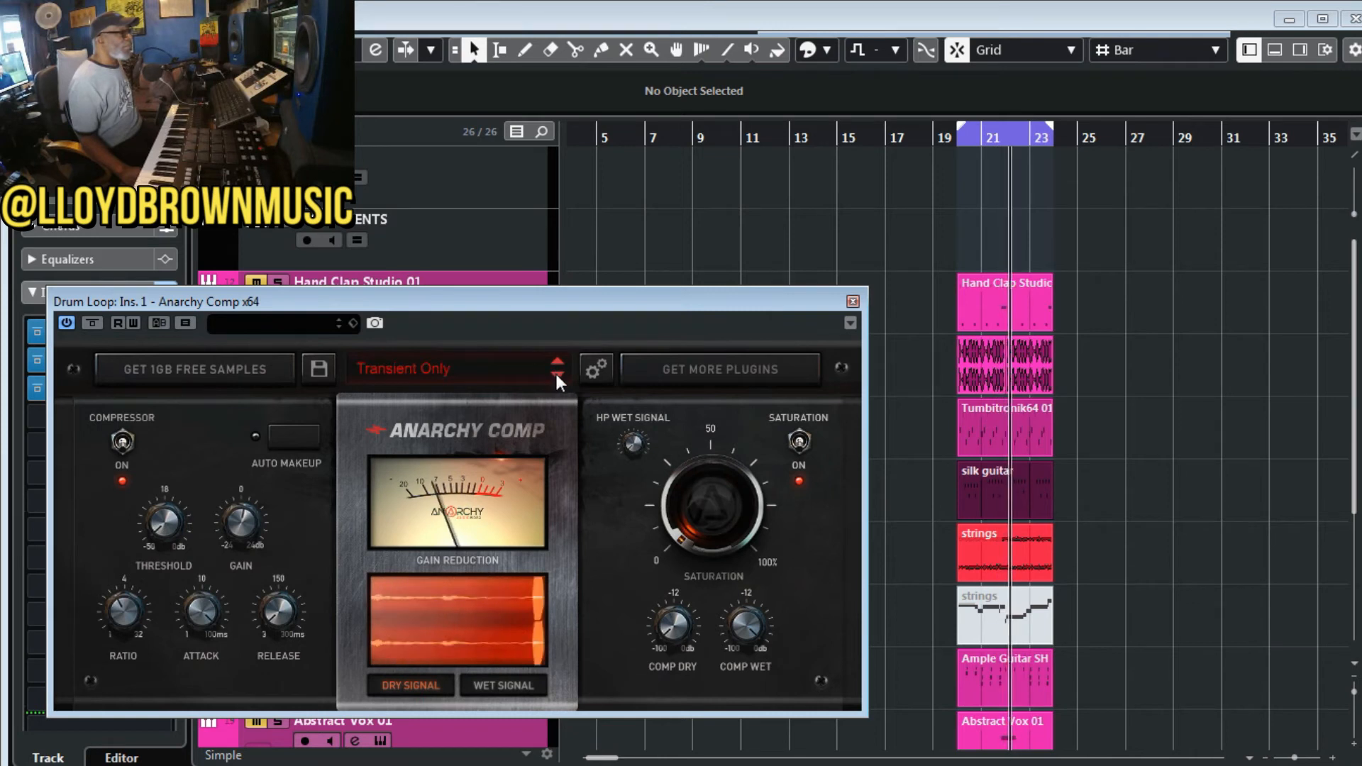
{"action": "left_click", "coordinate": [556, 375]}
{"action": "left_click", "coordinate": [556, 376]}
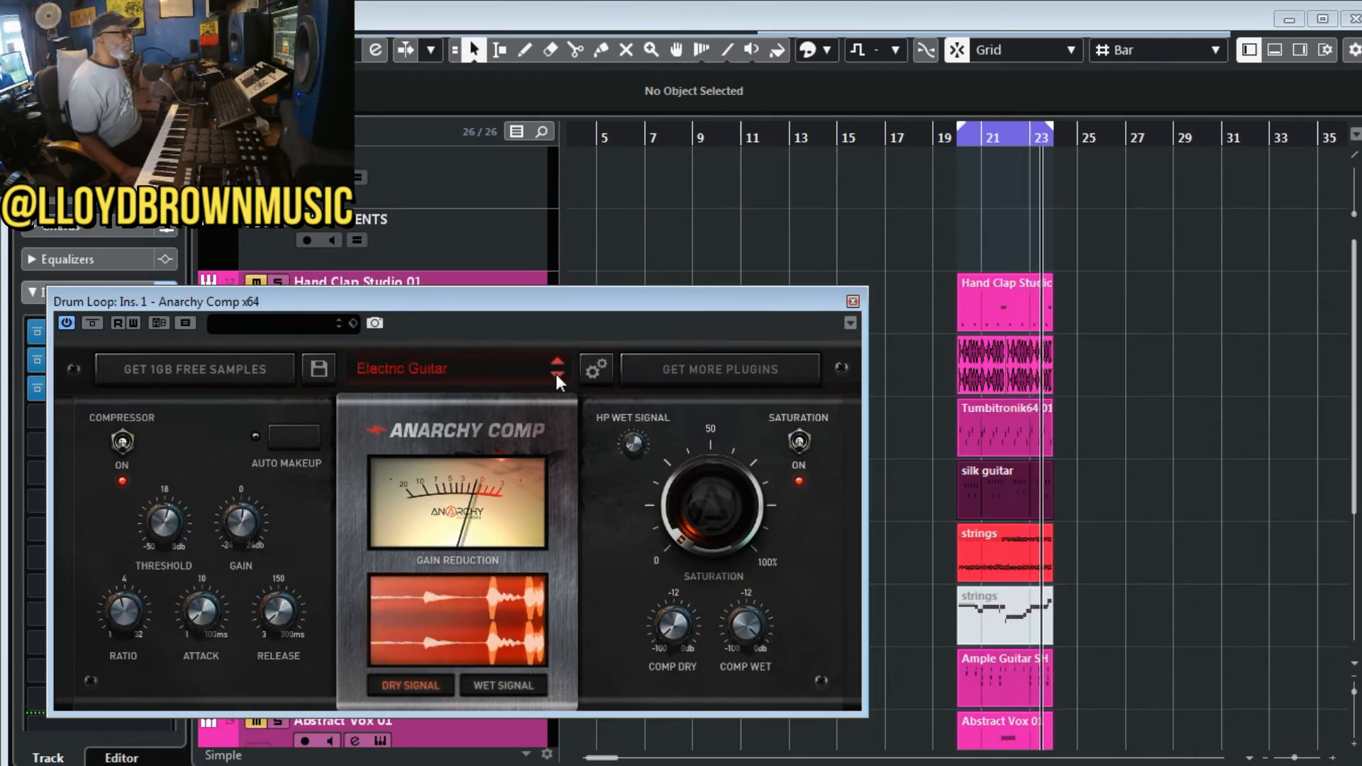
{"action": "left_click", "coordinate": [556, 376]}
- Step back through the Electric Guitar, Acoustic Guitar, Transient Only and tight presets to load Thickness on the drum loop
{"action": "left_click", "coordinate": [556, 363]}
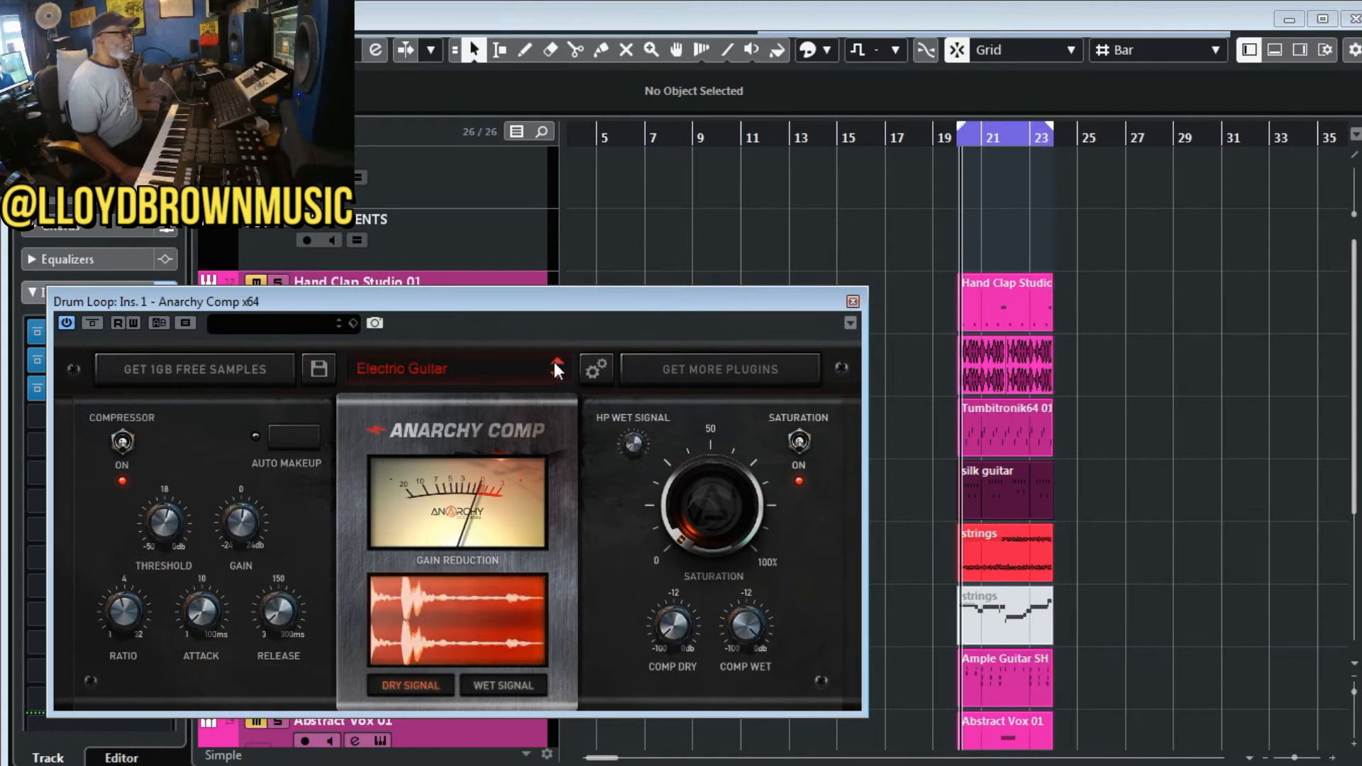
{"action": "left_click", "coordinate": [557, 363]}
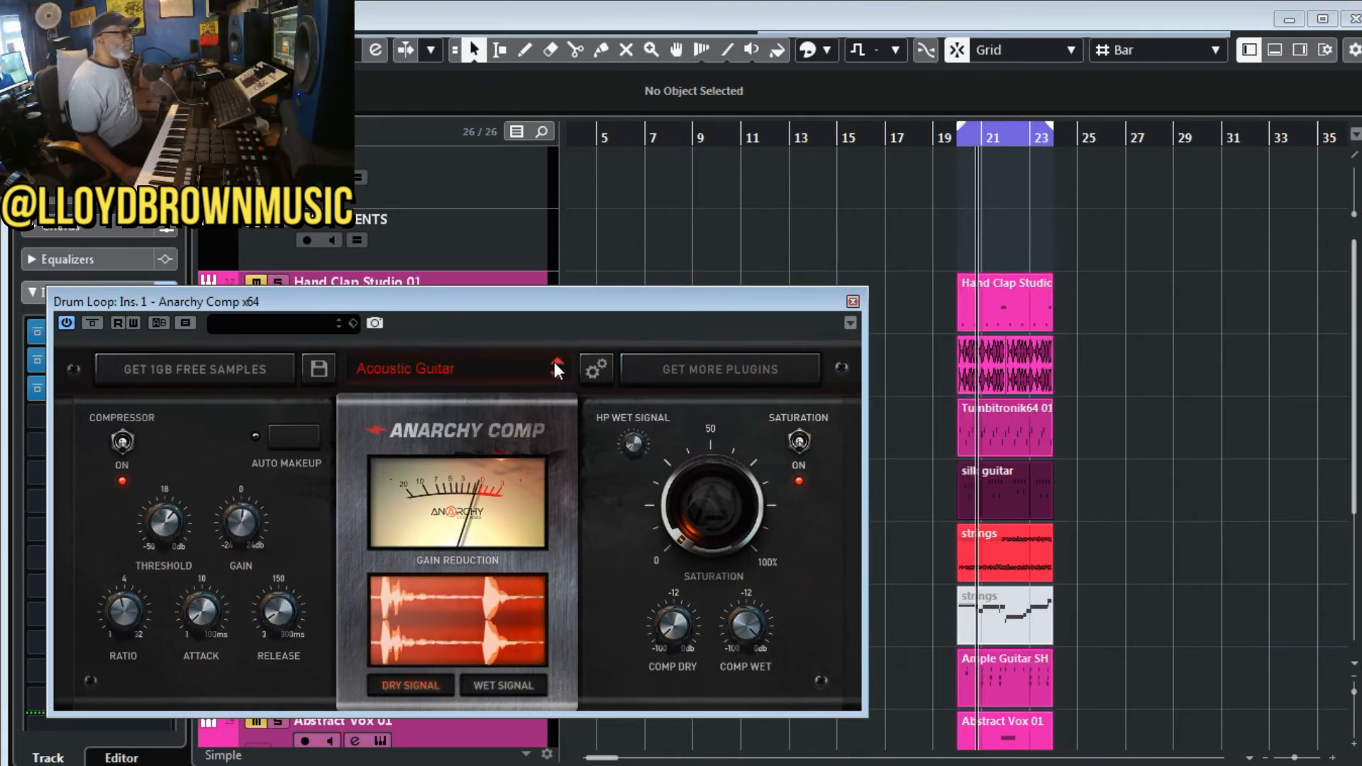
{"action": "left_click", "coordinate": [557, 363]}
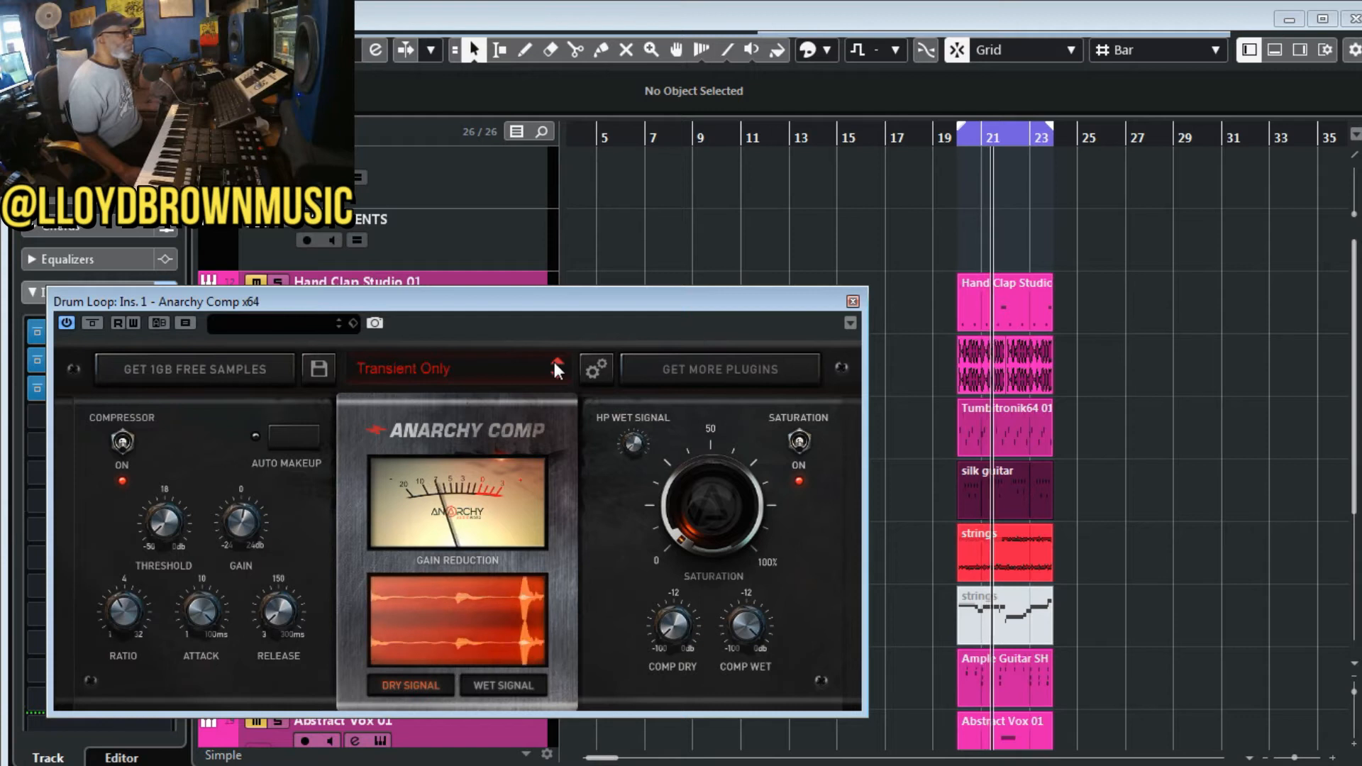
{"action": "left_click", "coordinate": [556, 363]}
{"action": "left_click", "coordinate": [556, 363]}
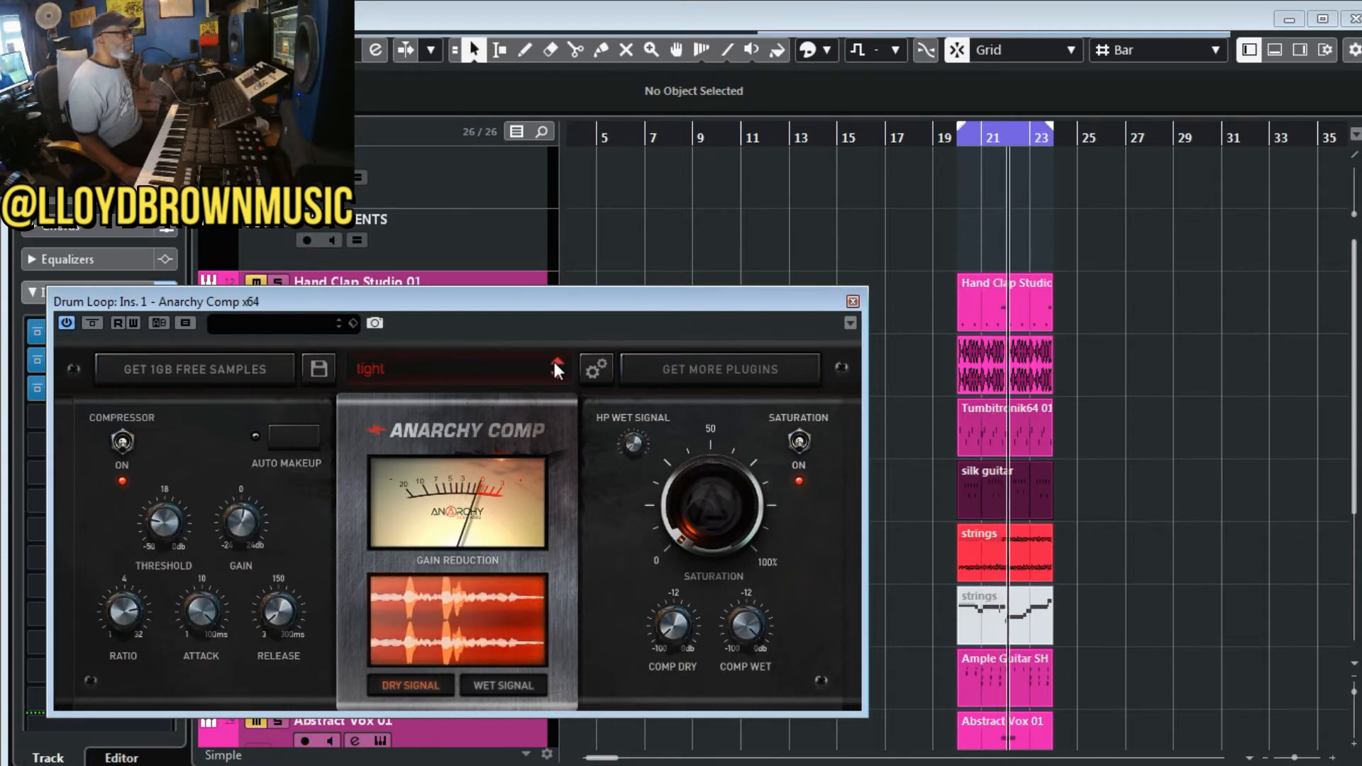
{"action": "left_click", "coordinate": [556, 364]}
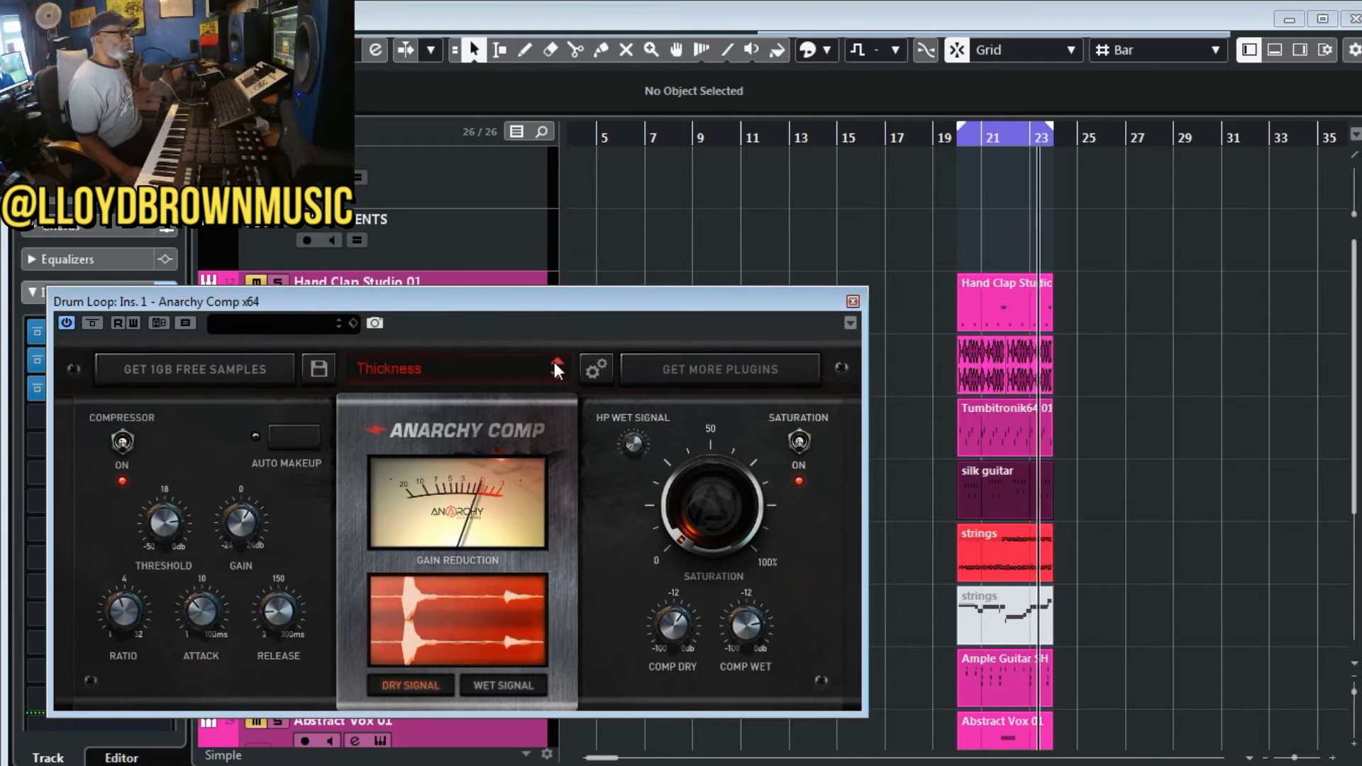
- Compare the Saturated Click preset with Thickness in Anarchy Comp on the playing drum loop
{"action": "left_click", "coordinate": [556, 362]}
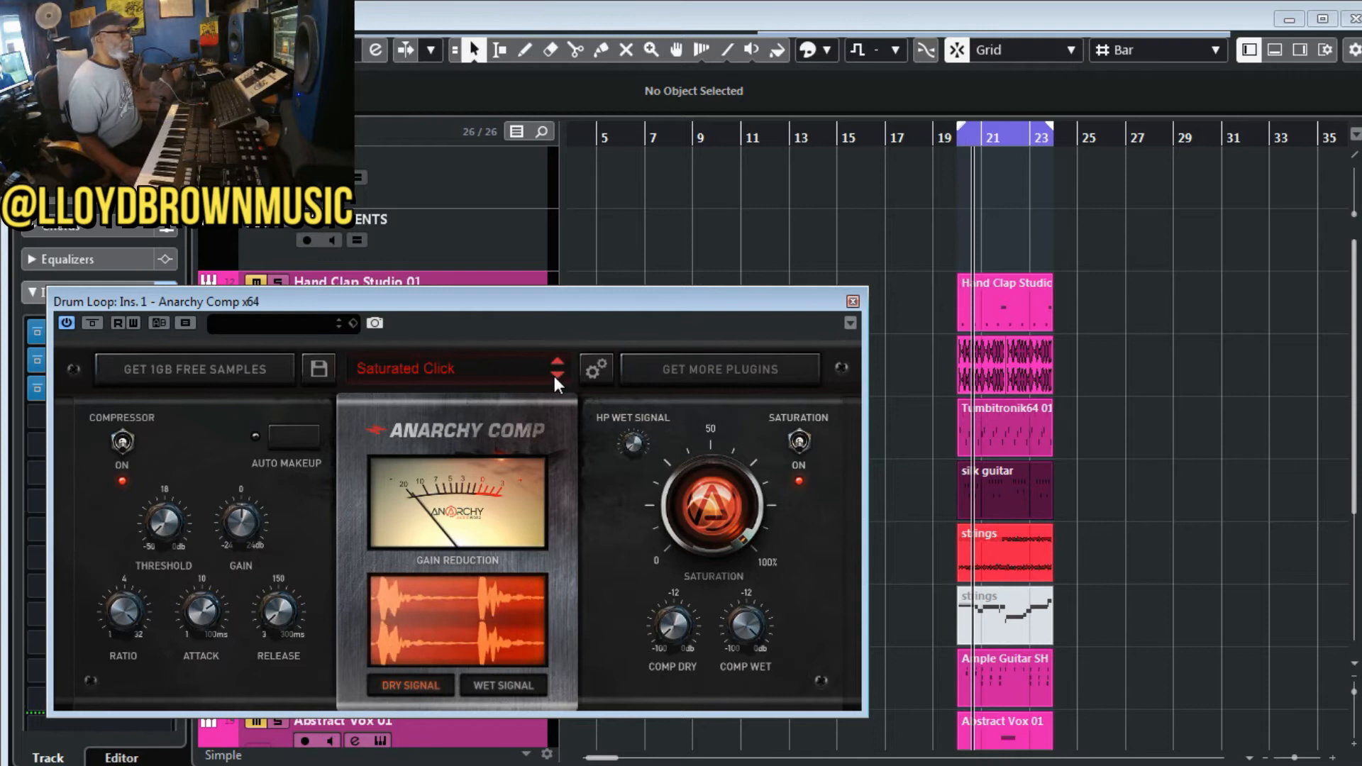
{"action": "left_click", "coordinate": [554, 376]}
{"action": "left_click", "coordinate": [555, 376]}
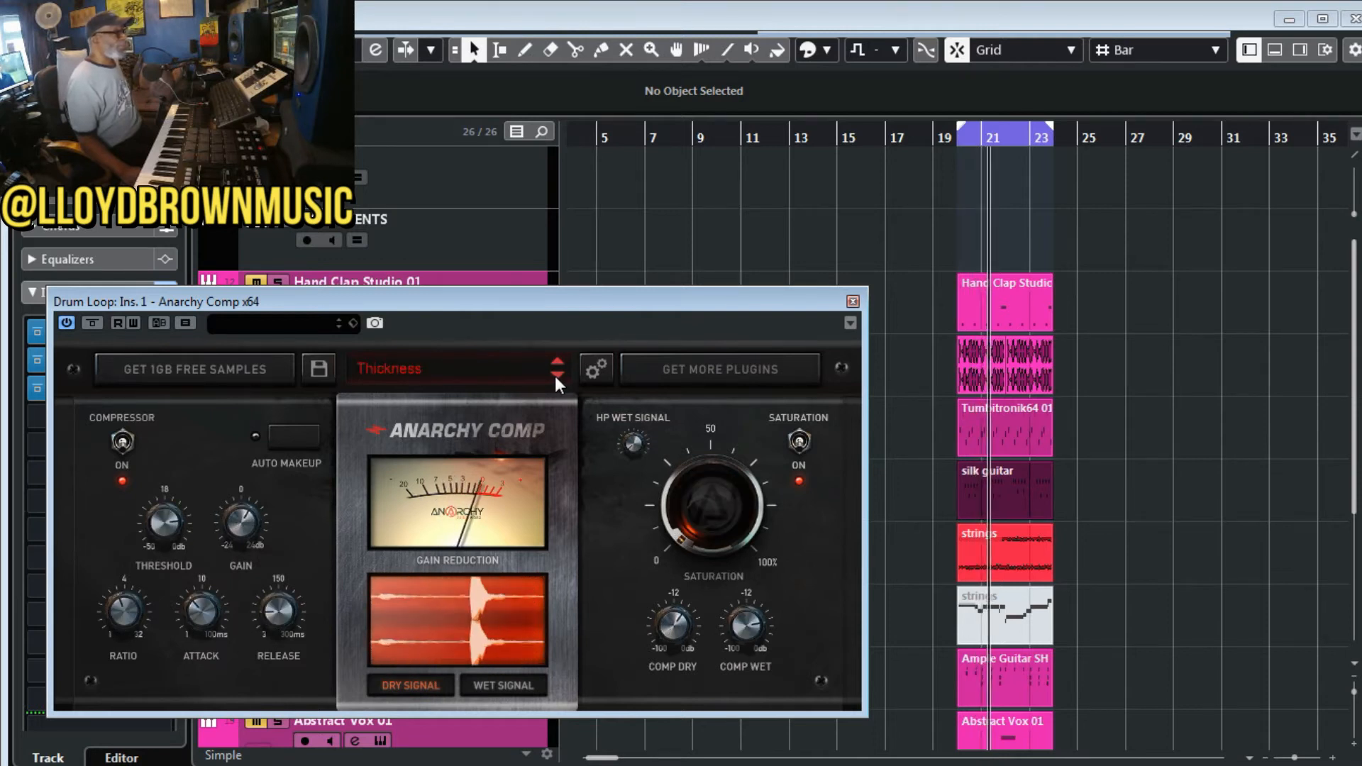
{"action": "left_click", "coordinate": [554, 375]}
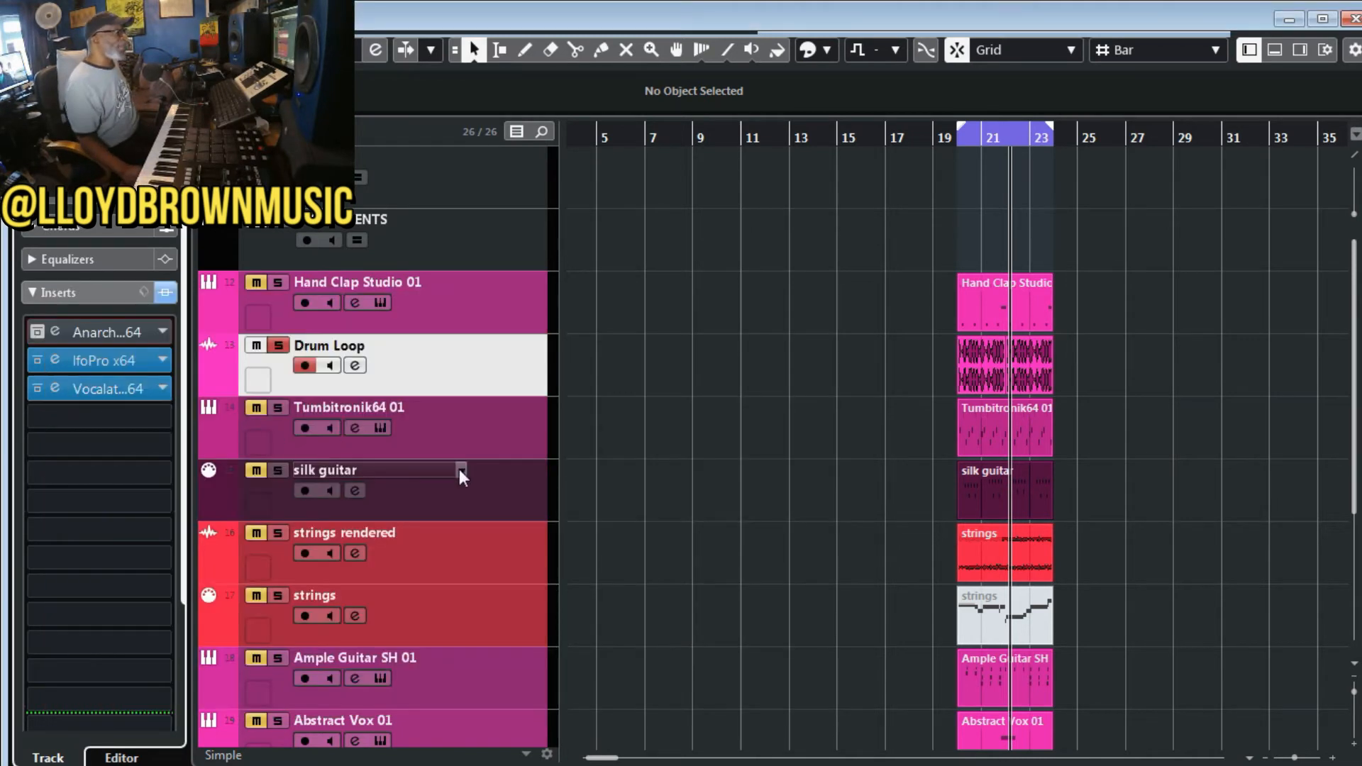
- Select the Open Up Your Eyes and see vocal track and play it from the start of the loop
{"action": "scroll", "coordinate": [461, 474], "scroll_direction": "down", "scroll_amount": 3}
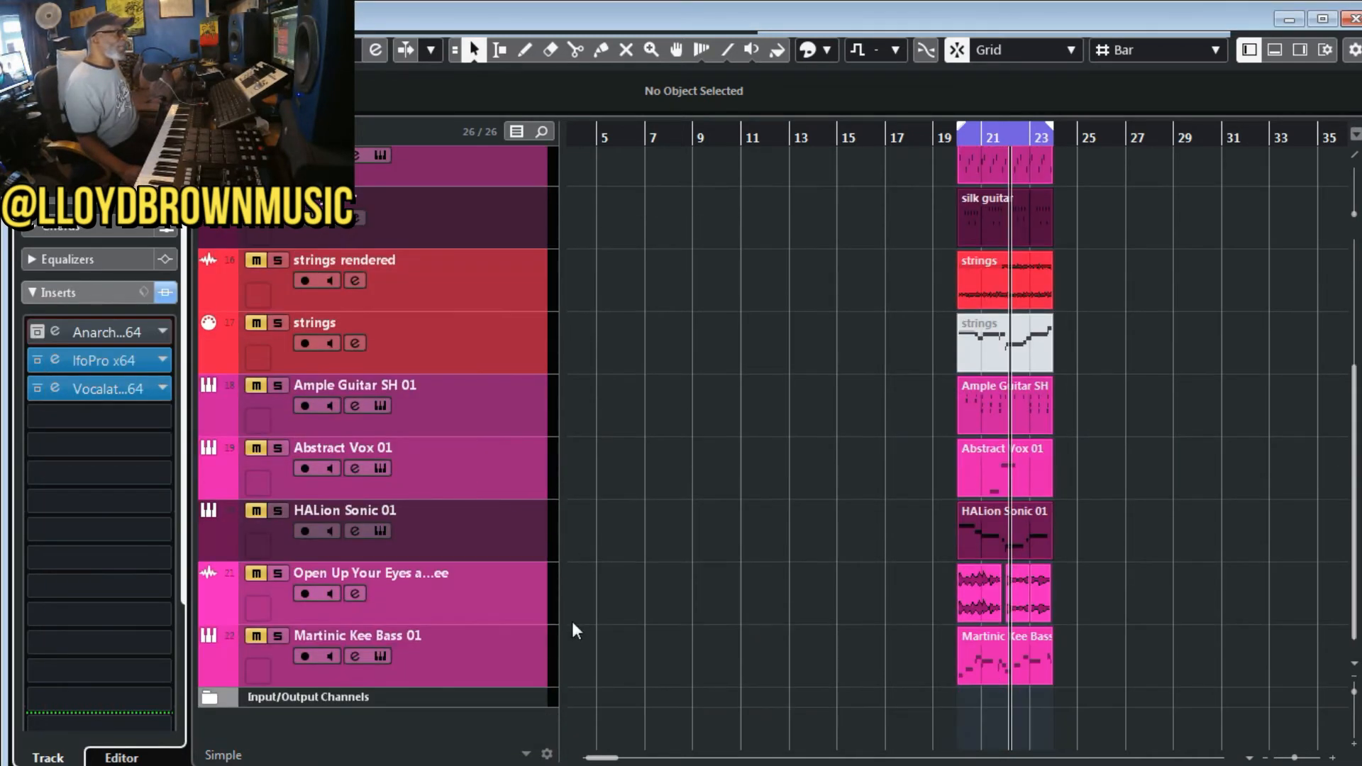
{"action": "left_click", "coordinate": [418, 590]}
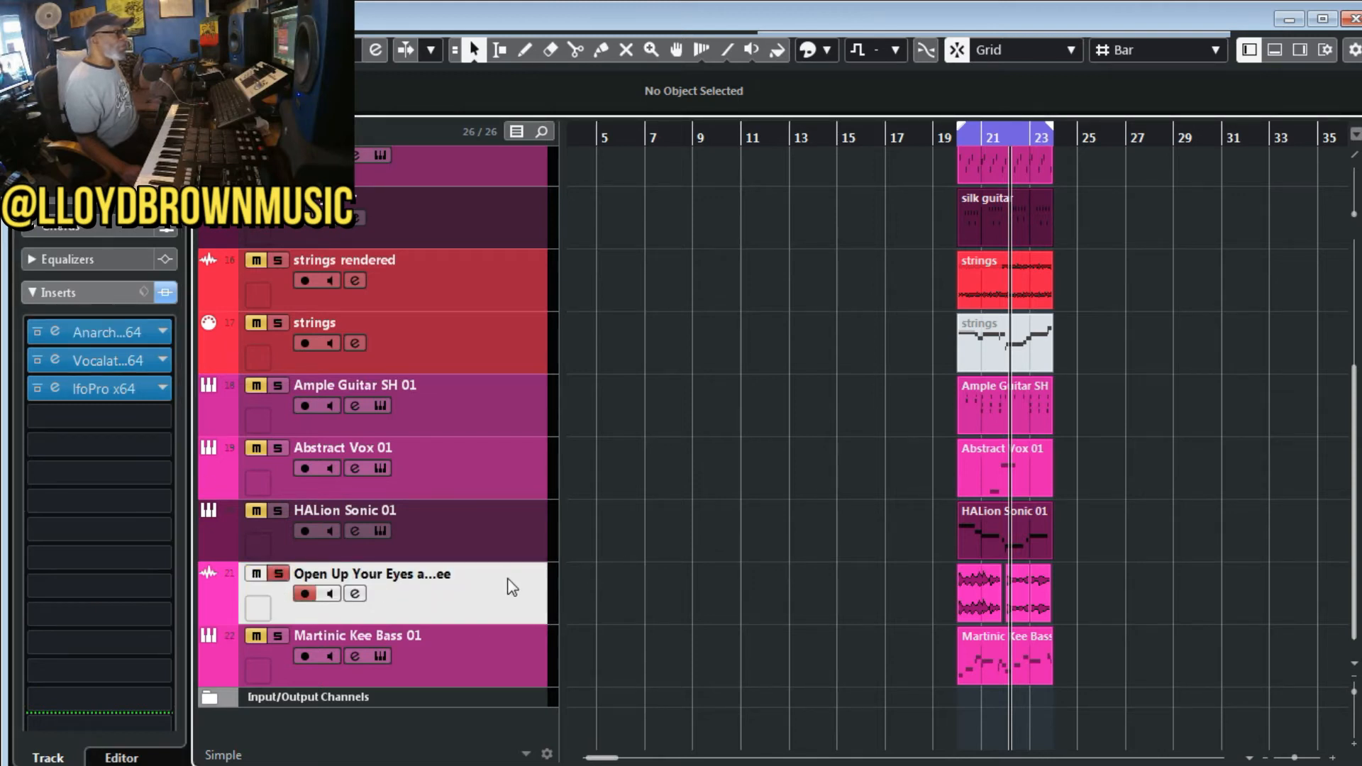
{"action": "scroll", "coordinate": [501, 568], "scroll_direction": "up", "scroll_amount": 3}
{"action": "scroll", "coordinate": [501, 568], "scroll_direction": "down", "scroll_amount": 3}
{"action": "scroll", "coordinate": [501, 568], "scroll_direction": "up", "scroll_amount": 3}
{"action": "scroll", "coordinate": [579, 621], "scroll_direction": "down", "scroll_amount": 3}
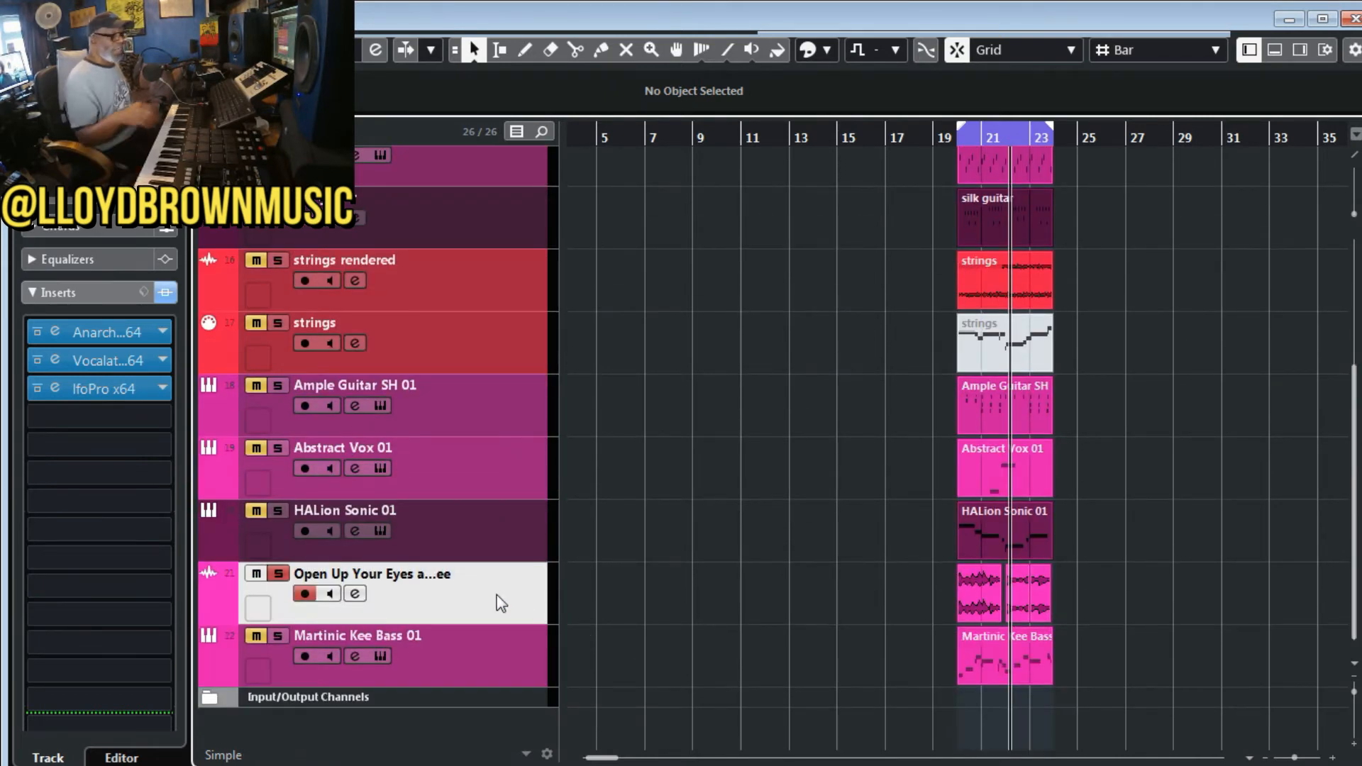
{"action": "key", "text": "KP_1"}
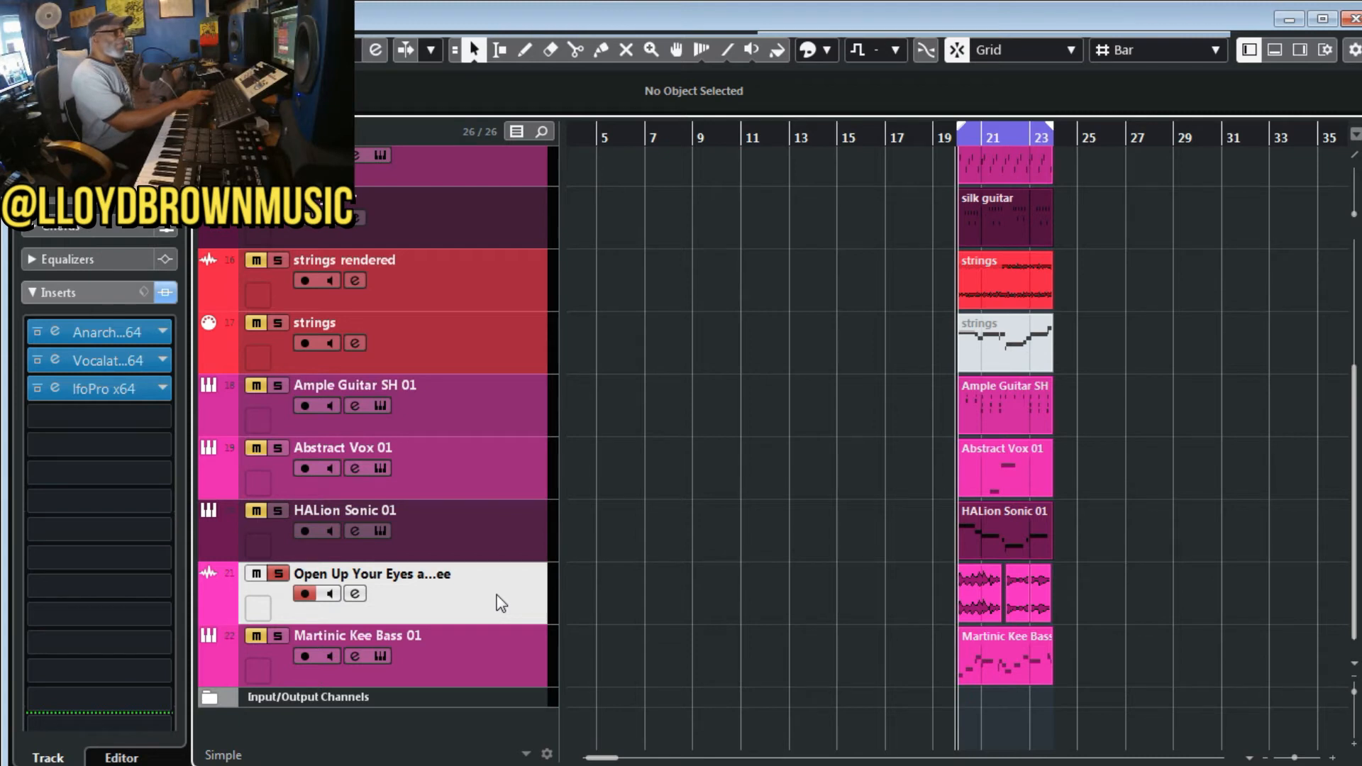
{"action": "key", "text": "space"}
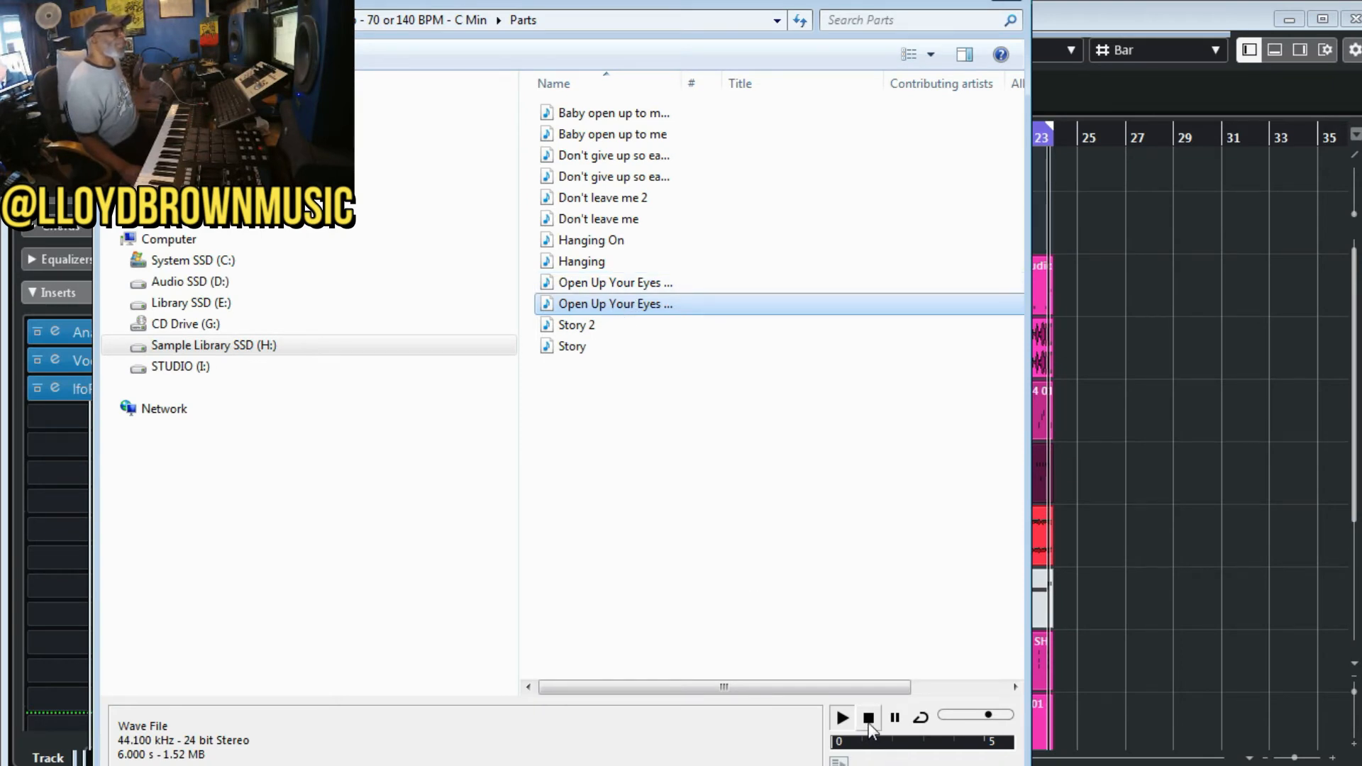
- Preview the second "Don't give up so ea..." sample in the Parts folder, stop it and put the file browser away
{"action": "left_click", "coordinate": [606, 179]}
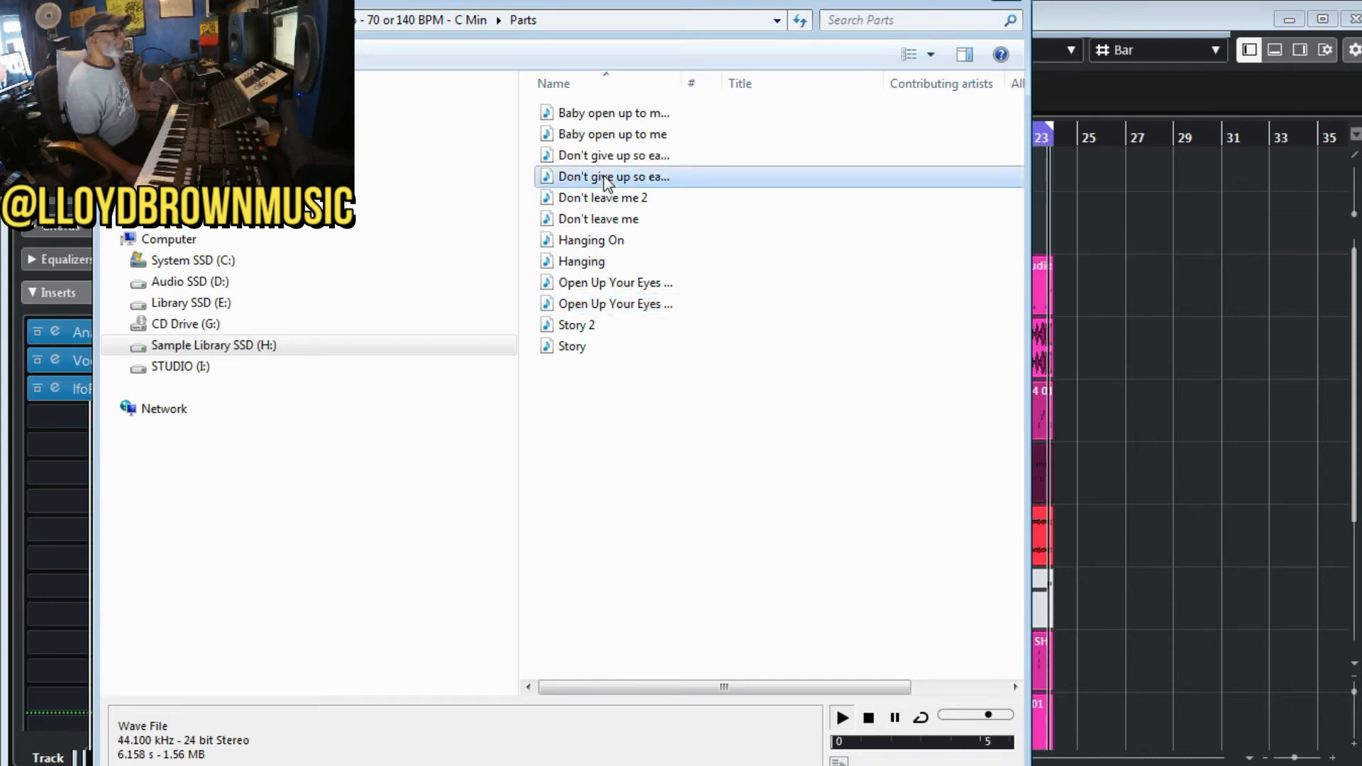
{"action": "left_click", "coordinate": [870, 720]}
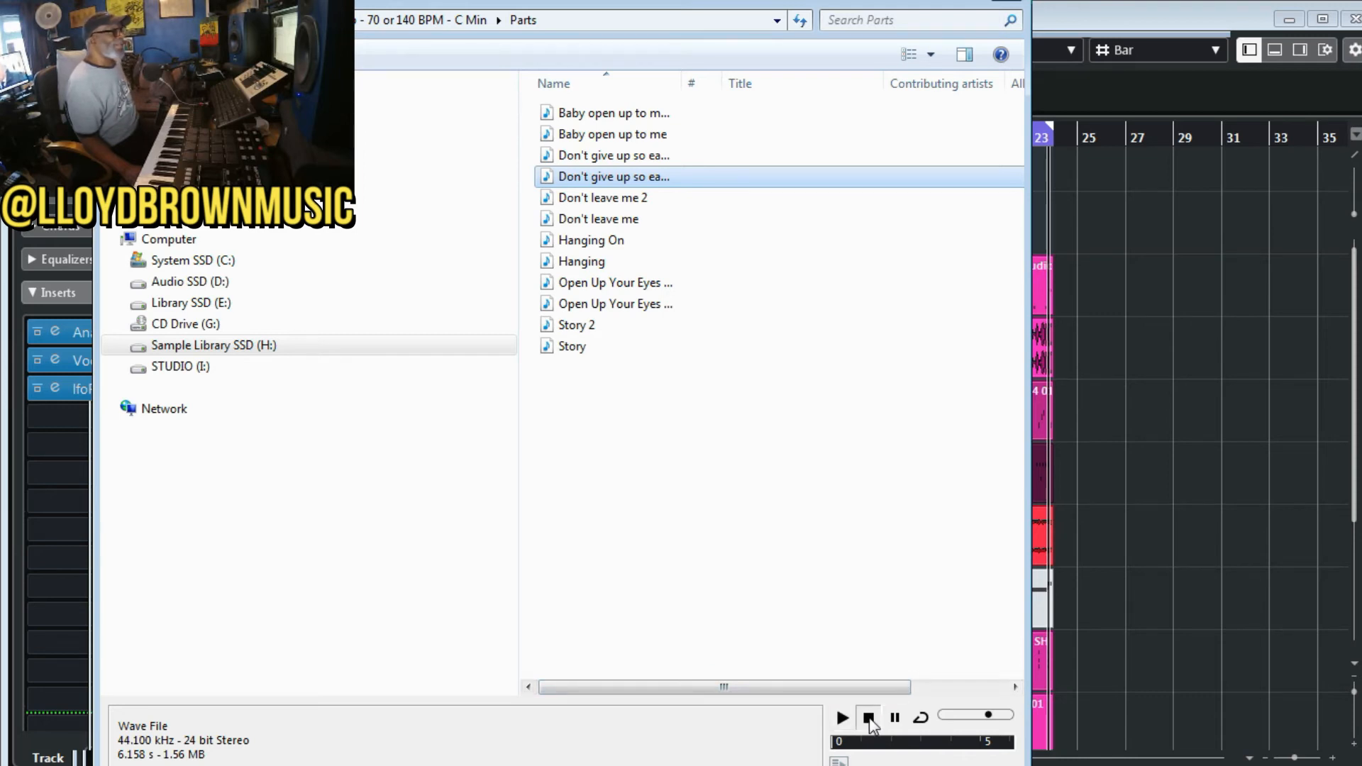
{"action": "left_click", "coordinate": [1008, 7]}
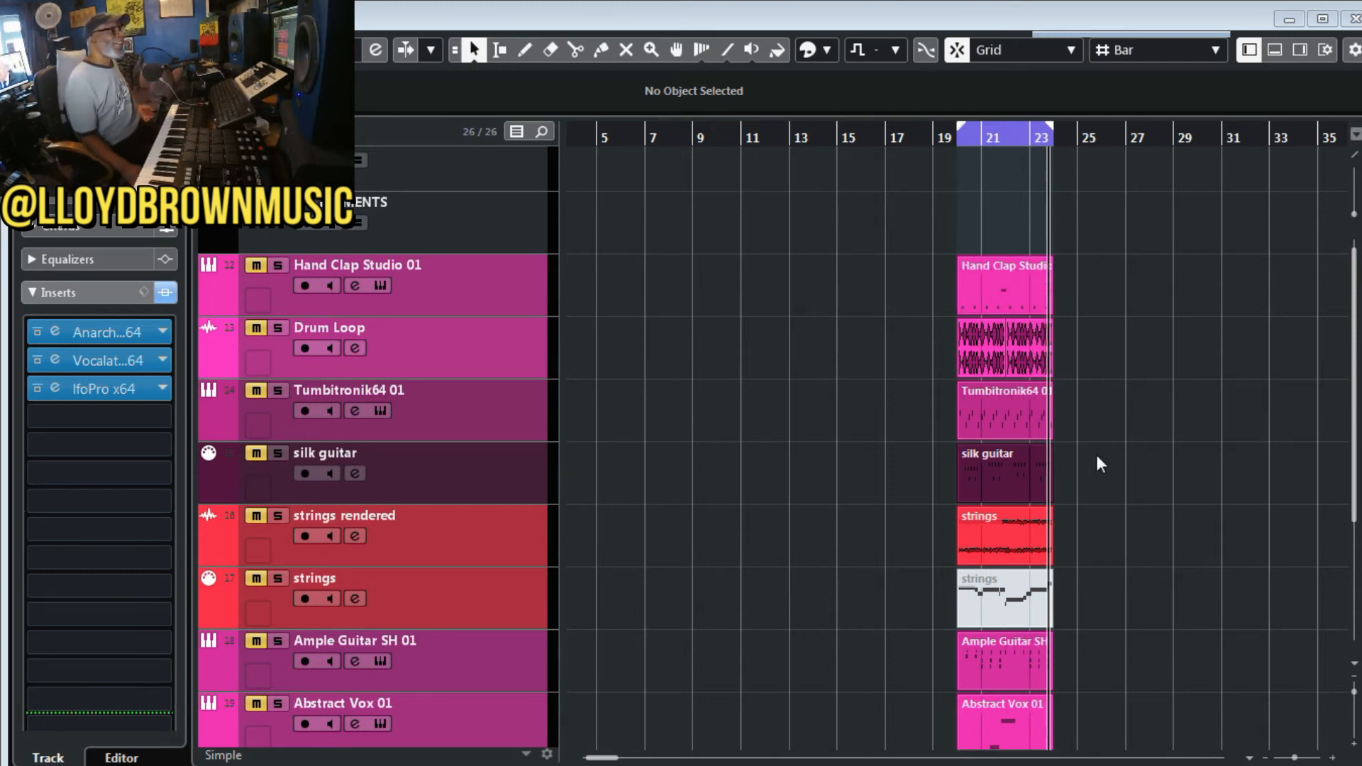
- Play the Open Up Your Eyes and see vocal track on its own from the start of the loop
{"action": "scroll", "coordinate": [1097, 454], "scroll_direction": "down", "scroll_amount": 4}
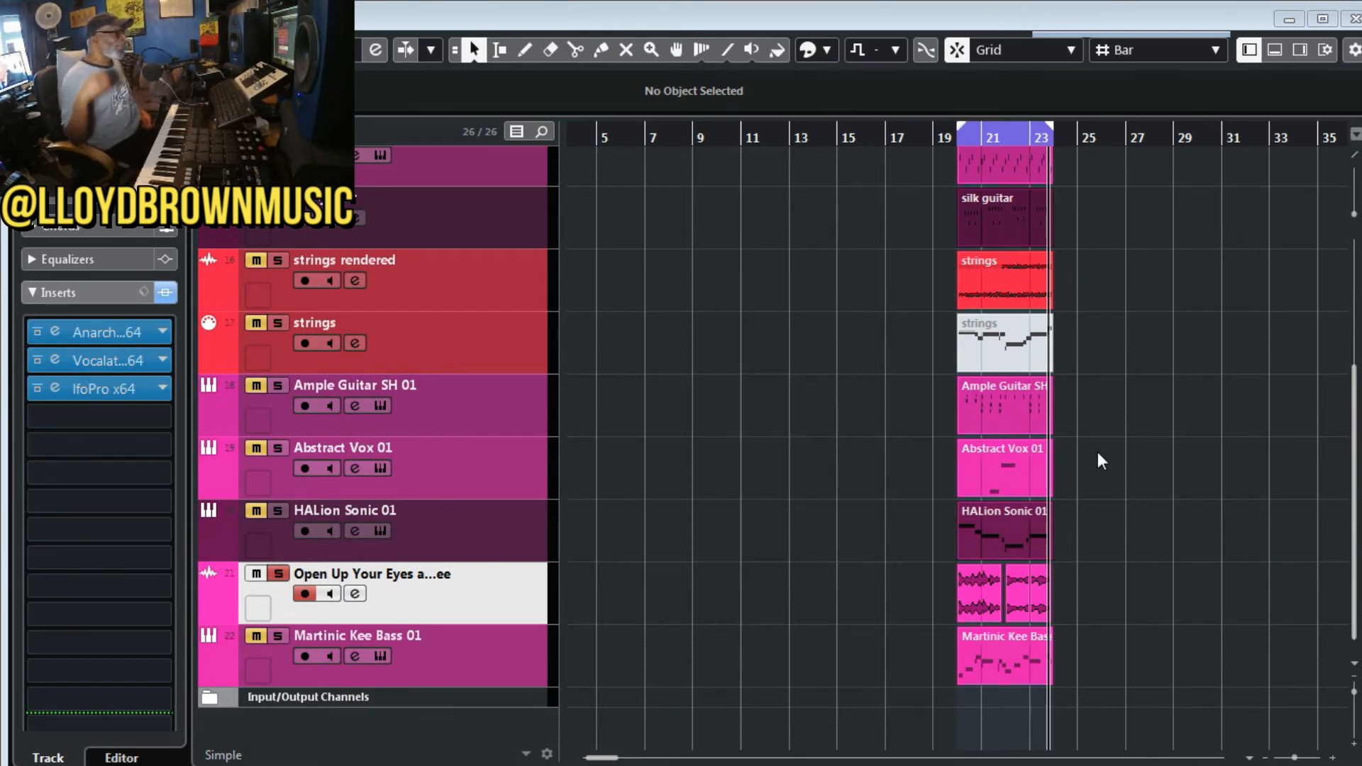
{"action": "key", "text": "space"}
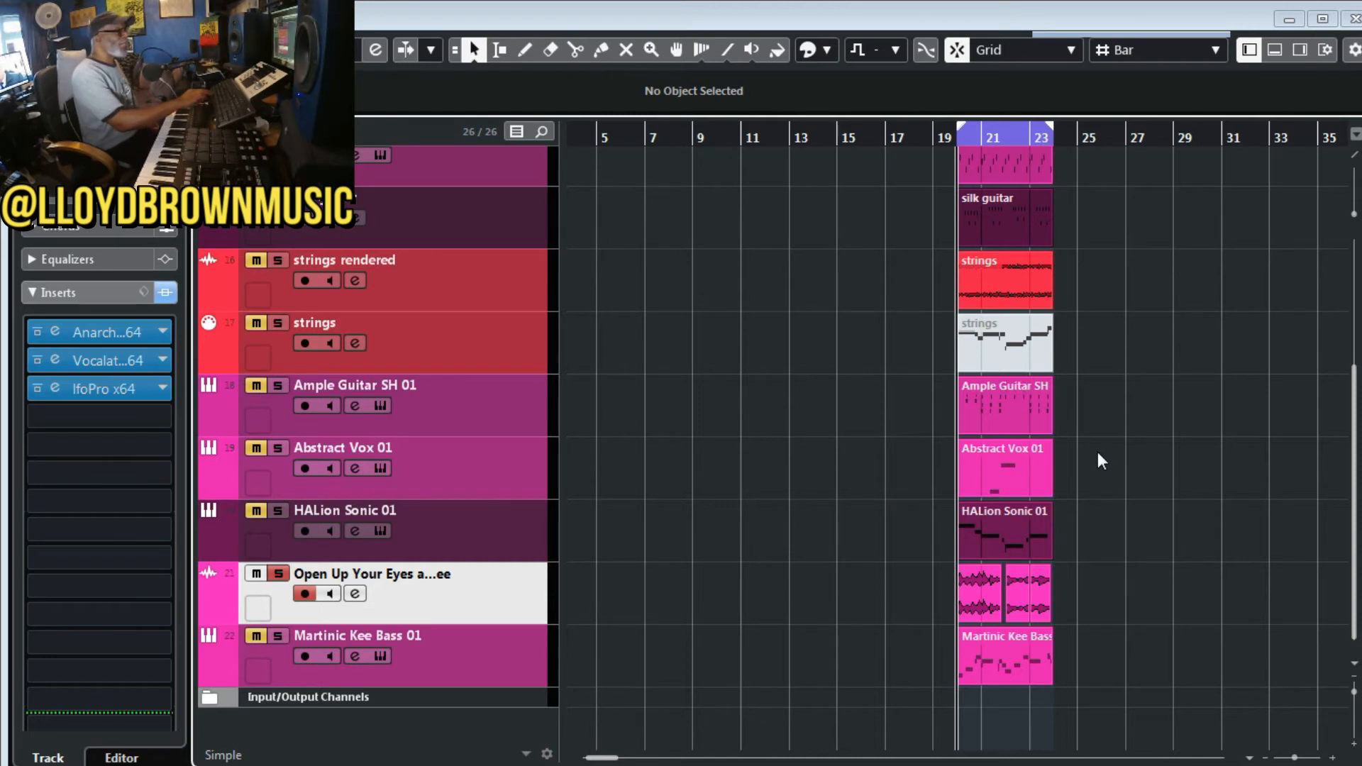
{"action": "key", "text": "space"}
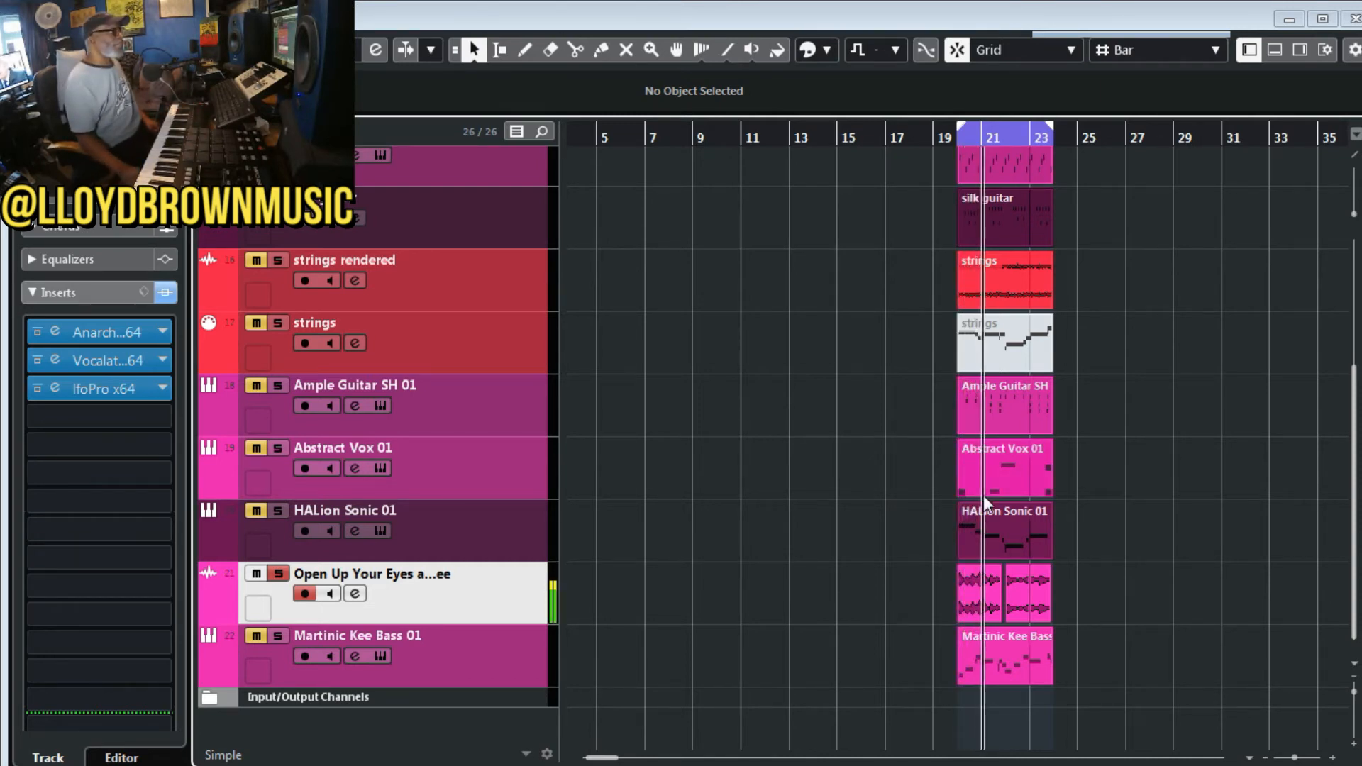
{"action": "scroll", "coordinate": [900, 465], "scroll_direction": "up", "scroll_amount": 4}
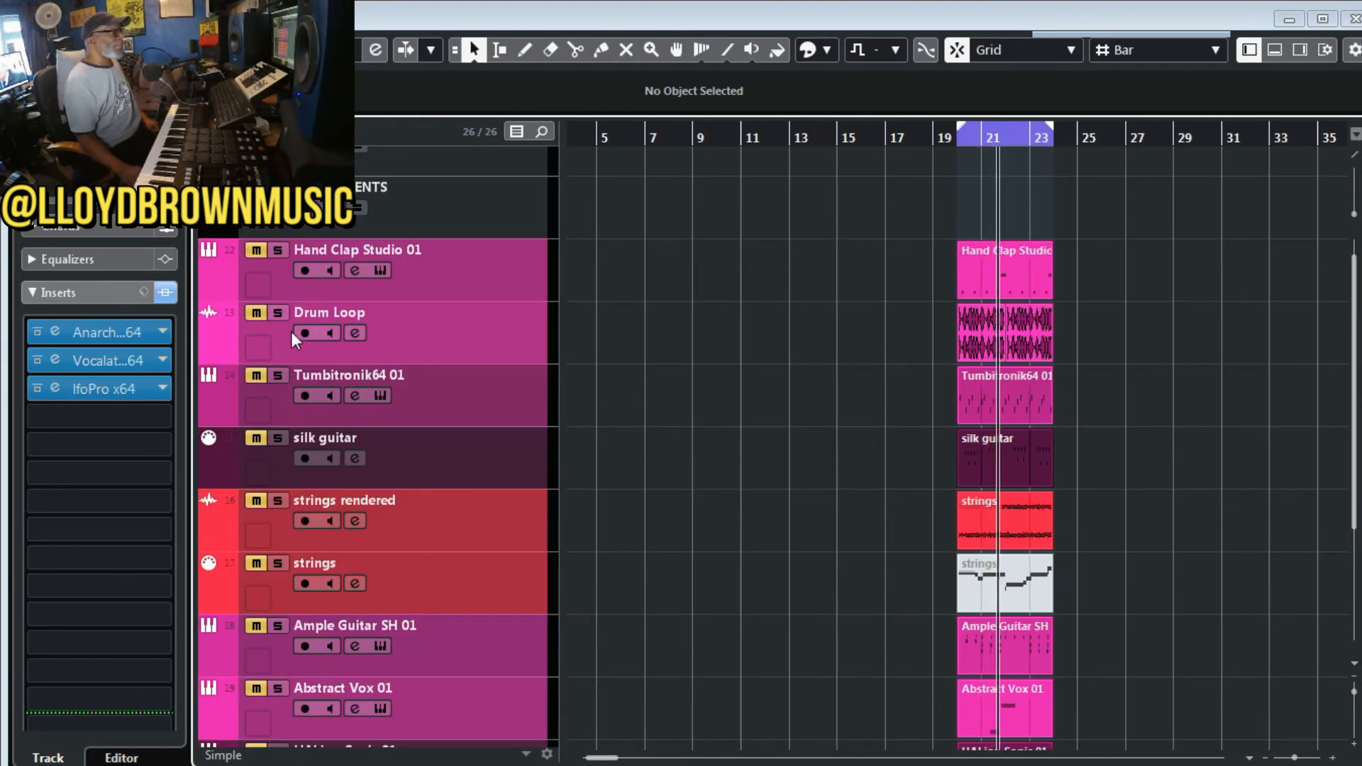
{"action": "scroll", "coordinate": [637, 390], "scroll_direction": "down", "scroll_amount": 4}
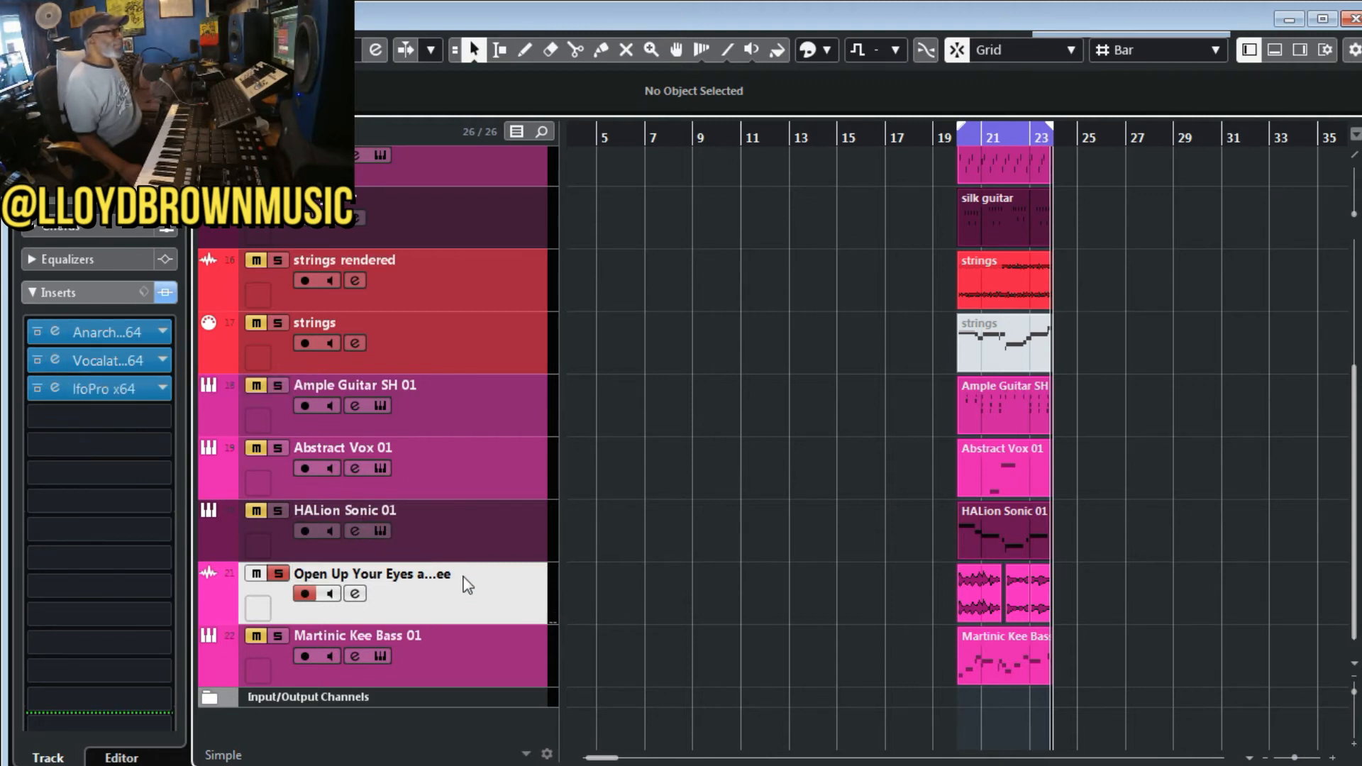
- Open VocalatorPro on the vocal track and load the Lead Delayed (SR) preset from the 002 Pop & Dance category
{"action": "left_click", "coordinate": [55, 362]}
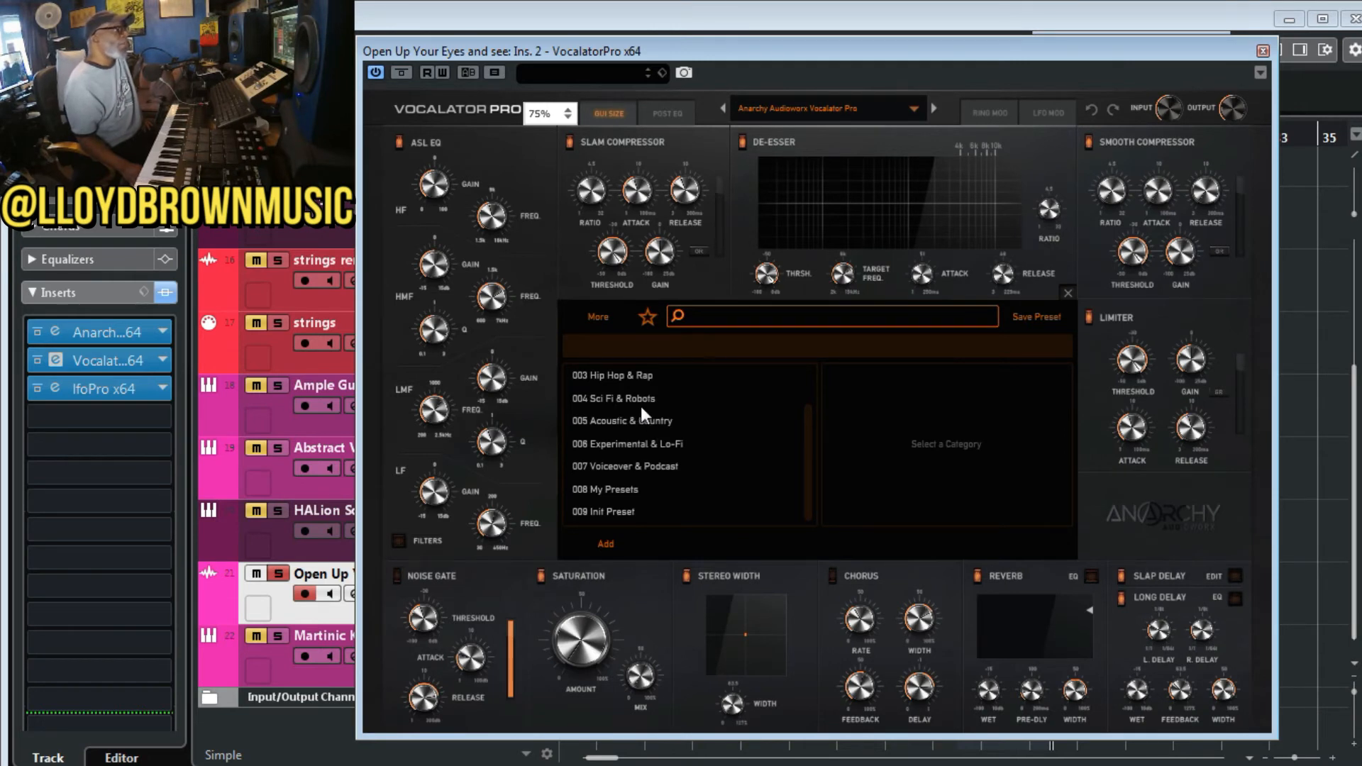
{"action": "scroll", "coordinate": [624, 390], "scroll_direction": "up", "scroll_amount": 2}
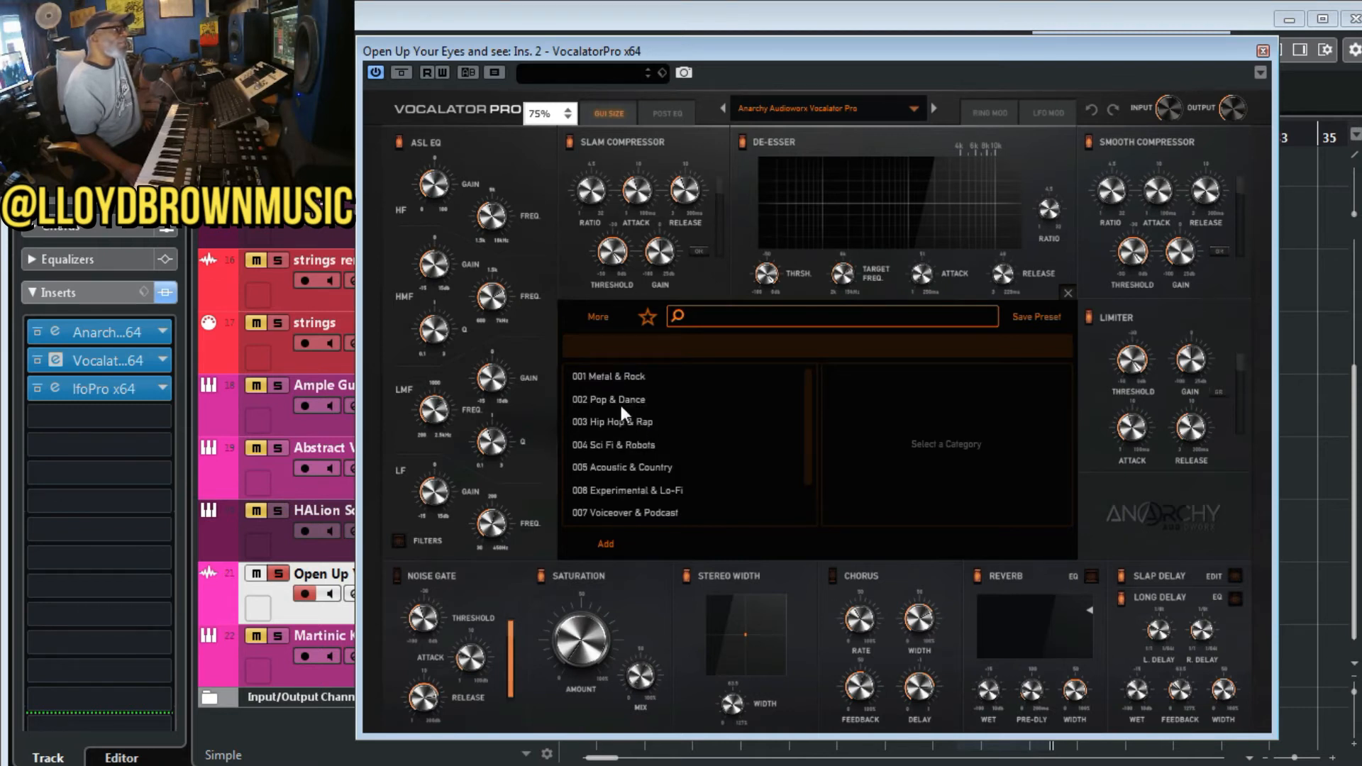
{"action": "left_click", "coordinate": [623, 399]}
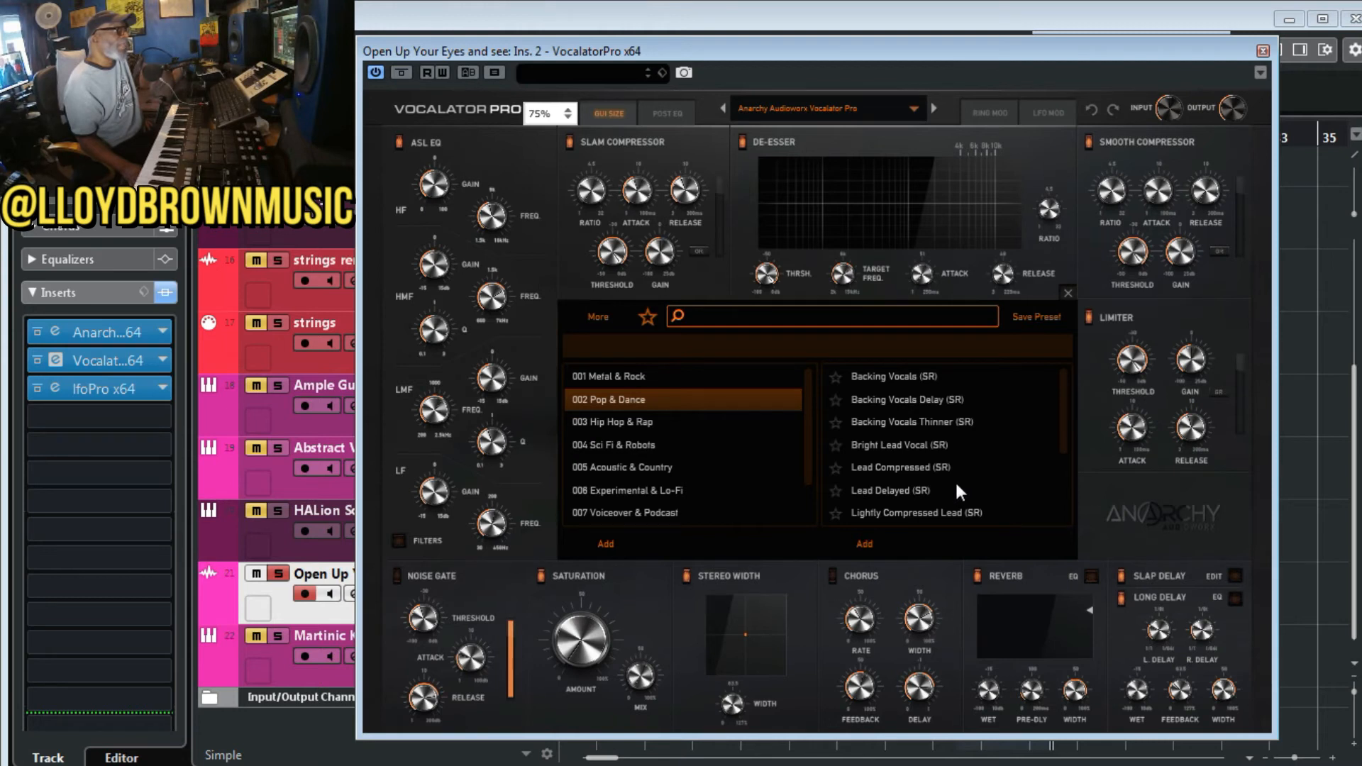
{"action": "scroll", "coordinate": [958, 485], "scroll_direction": "down", "scroll_amount": 3}
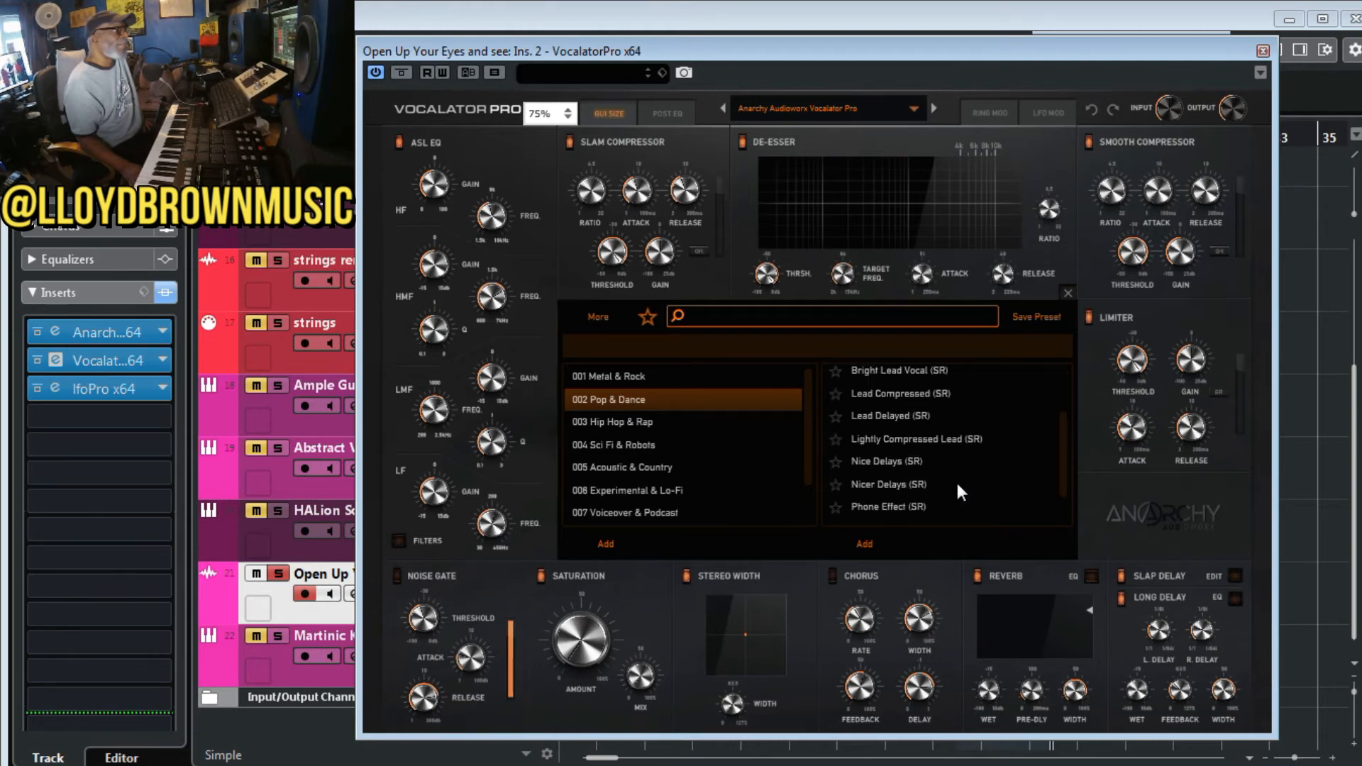
{"action": "left_click", "coordinate": [877, 419]}
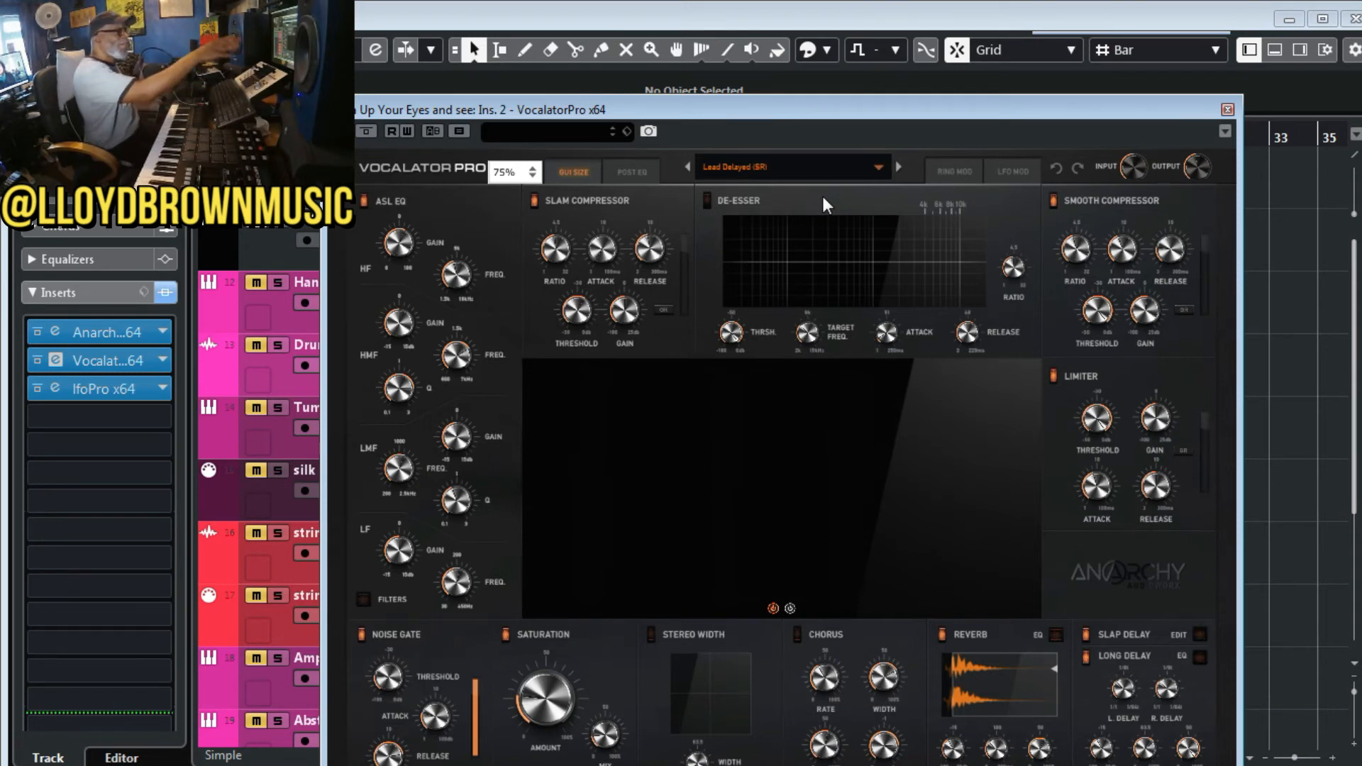
- Play the vocal with Lead Delayed (SR) and audition the Lightly Compressed Lead (SR) and Nice Delays (SR) presets
{"action": "key", "text": "space"}
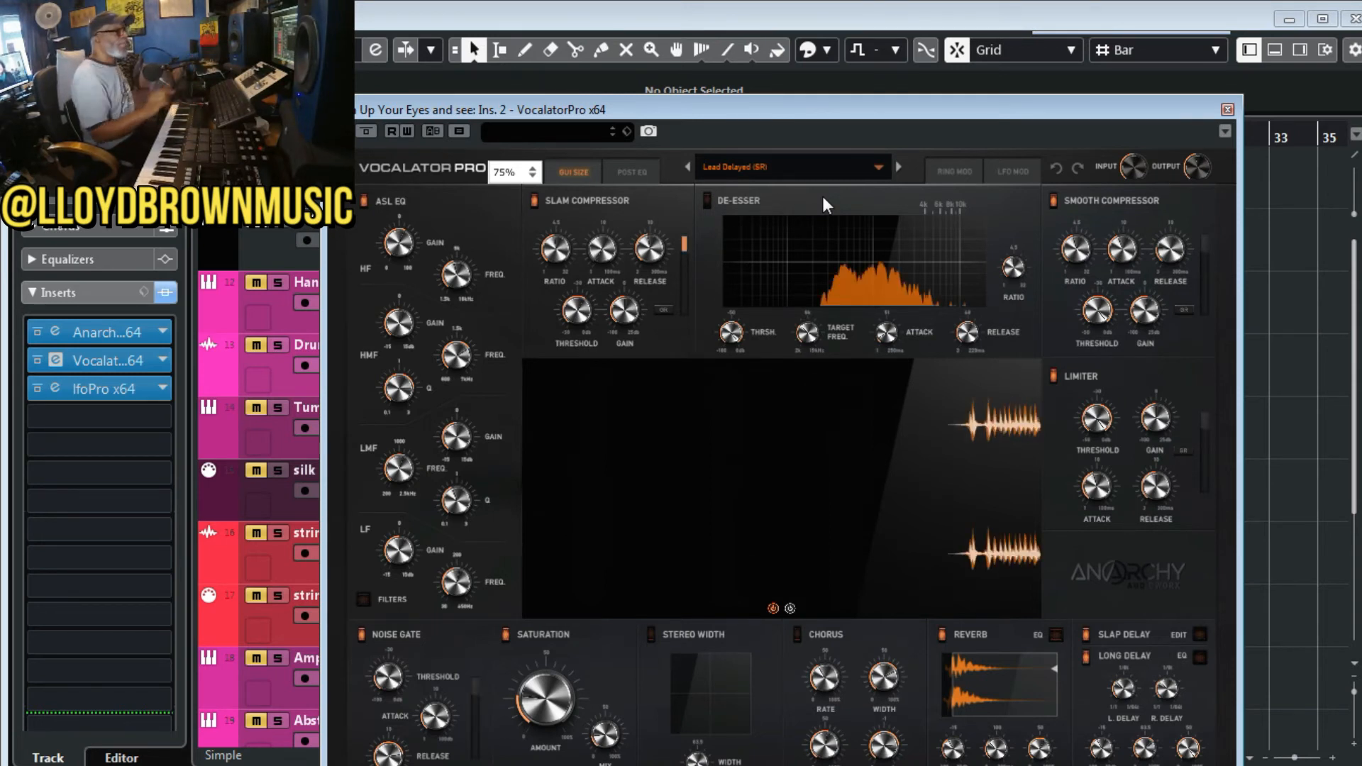
{"action": "left_click", "coordinate": [878, 169]}
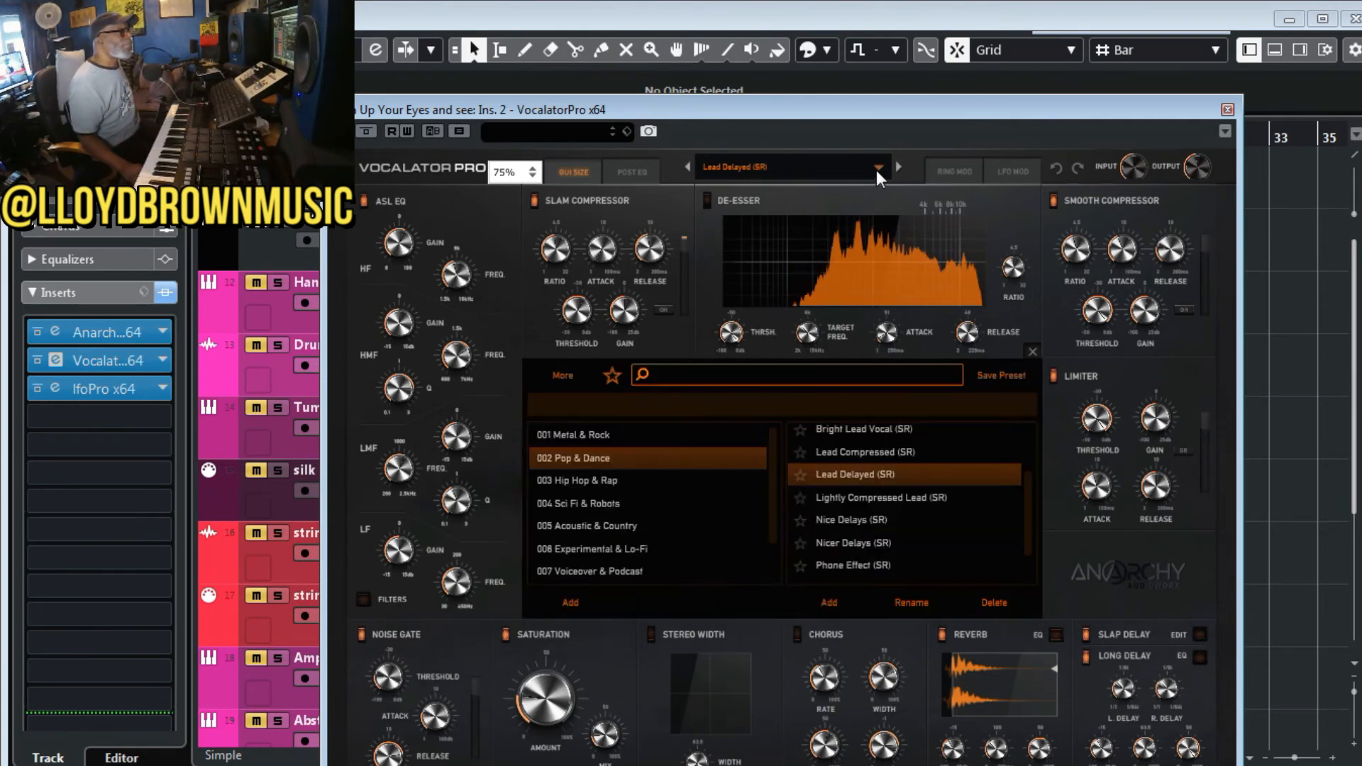
{"action": "left_click", "coordinate": [902, 494]}
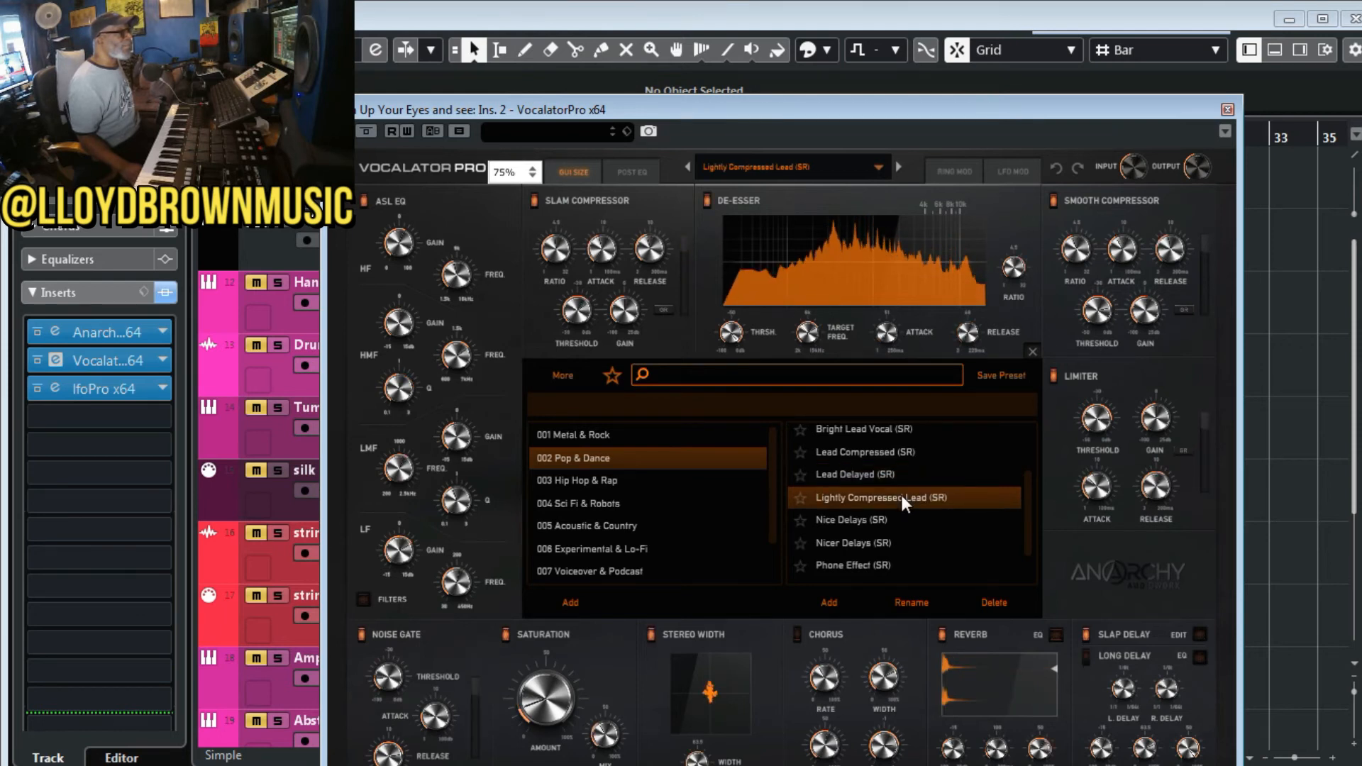
{"action": "left_click", "coordinate": [866, 522]}
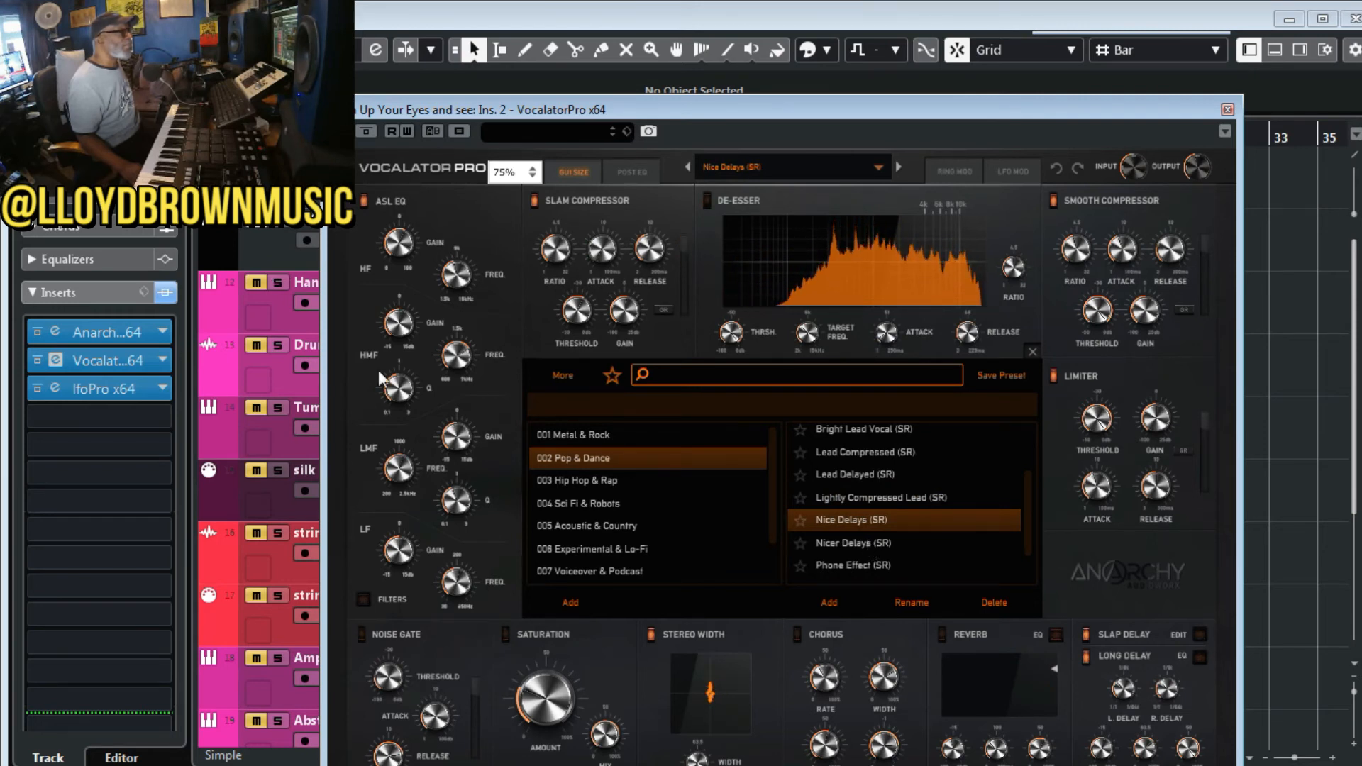
- Solo the Drum Loop alongside the vocal and audition the Nicer Delays (SR) and Phone Effect (SR) presets
{"action": "left_click_drag", "start_coordinate": [475, 110], "coordinate": [686, 354]}
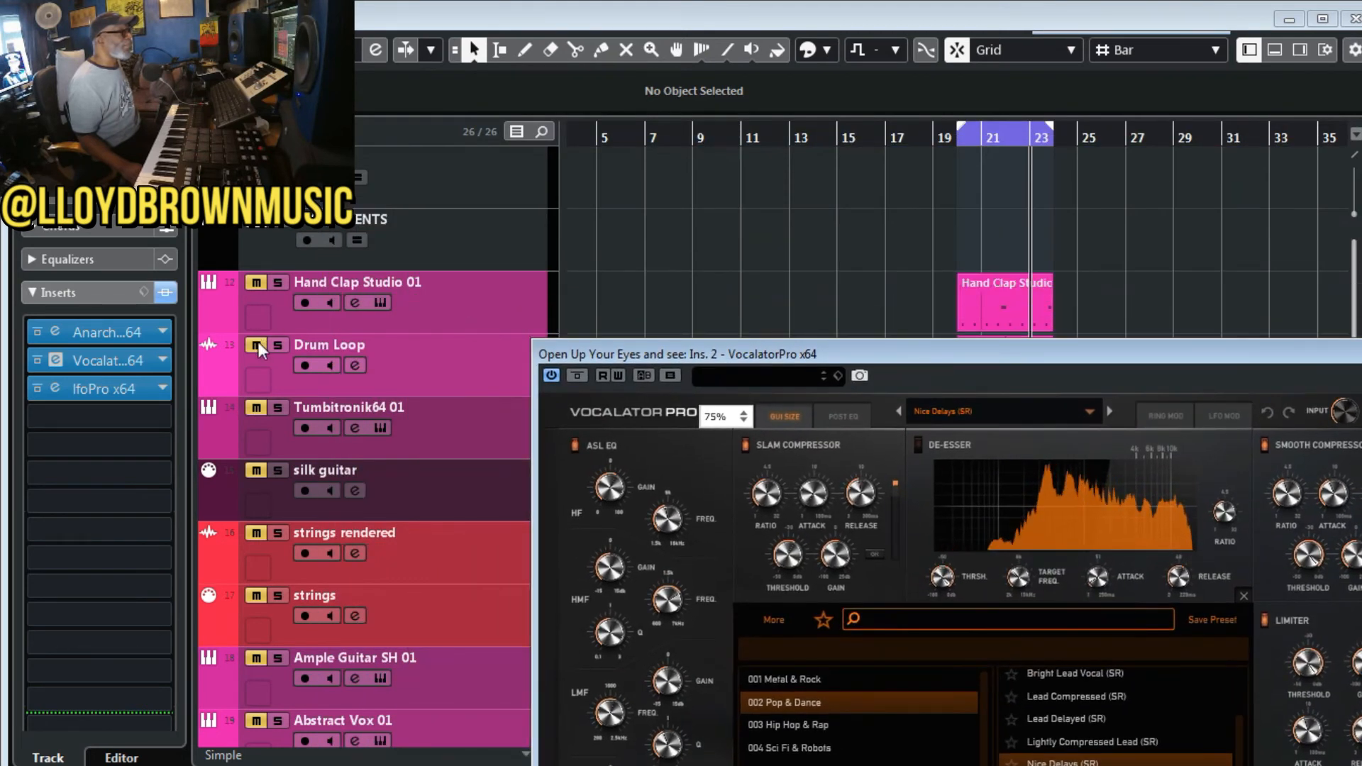
{"action": "left_click_drag", "start_coordinate": [811, 347], "coordinate": [595, 143]}
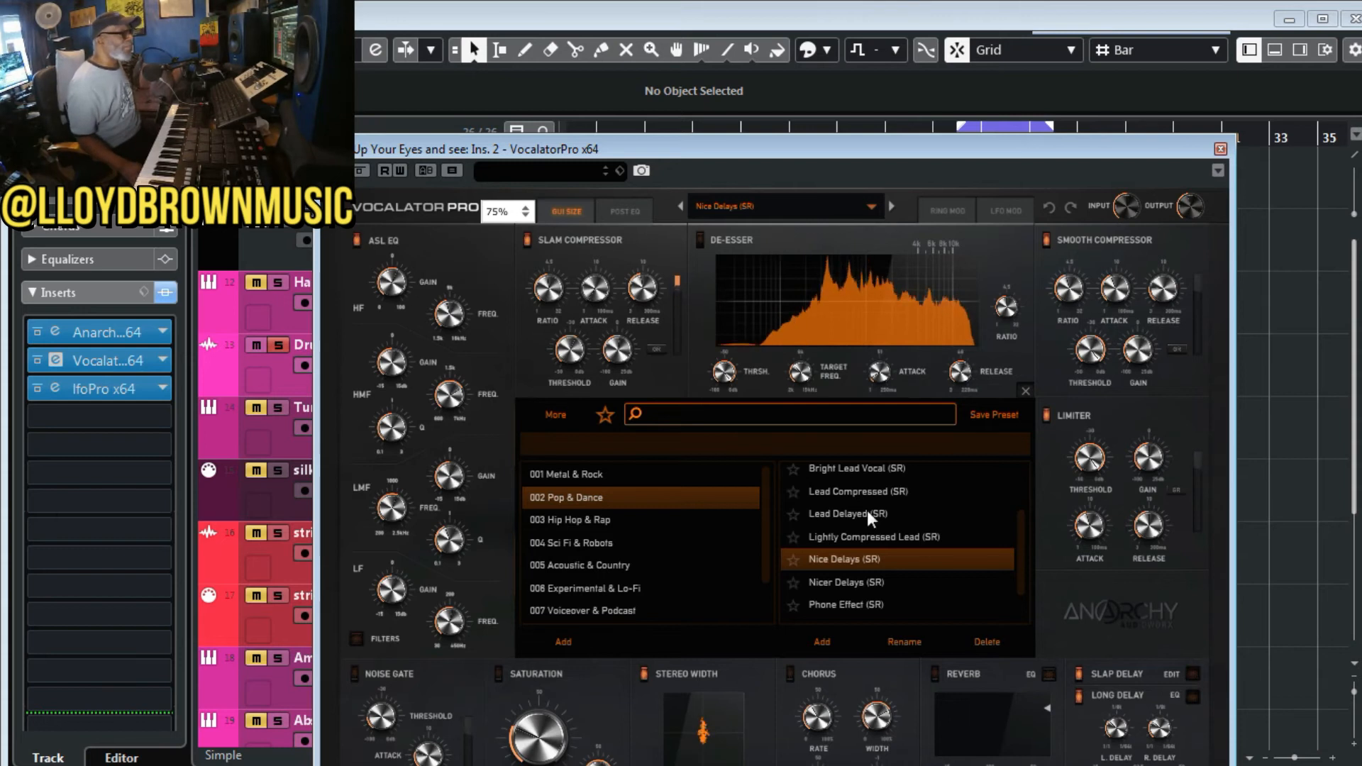
{"action": "left_click", "coordinate": [858, 581]}
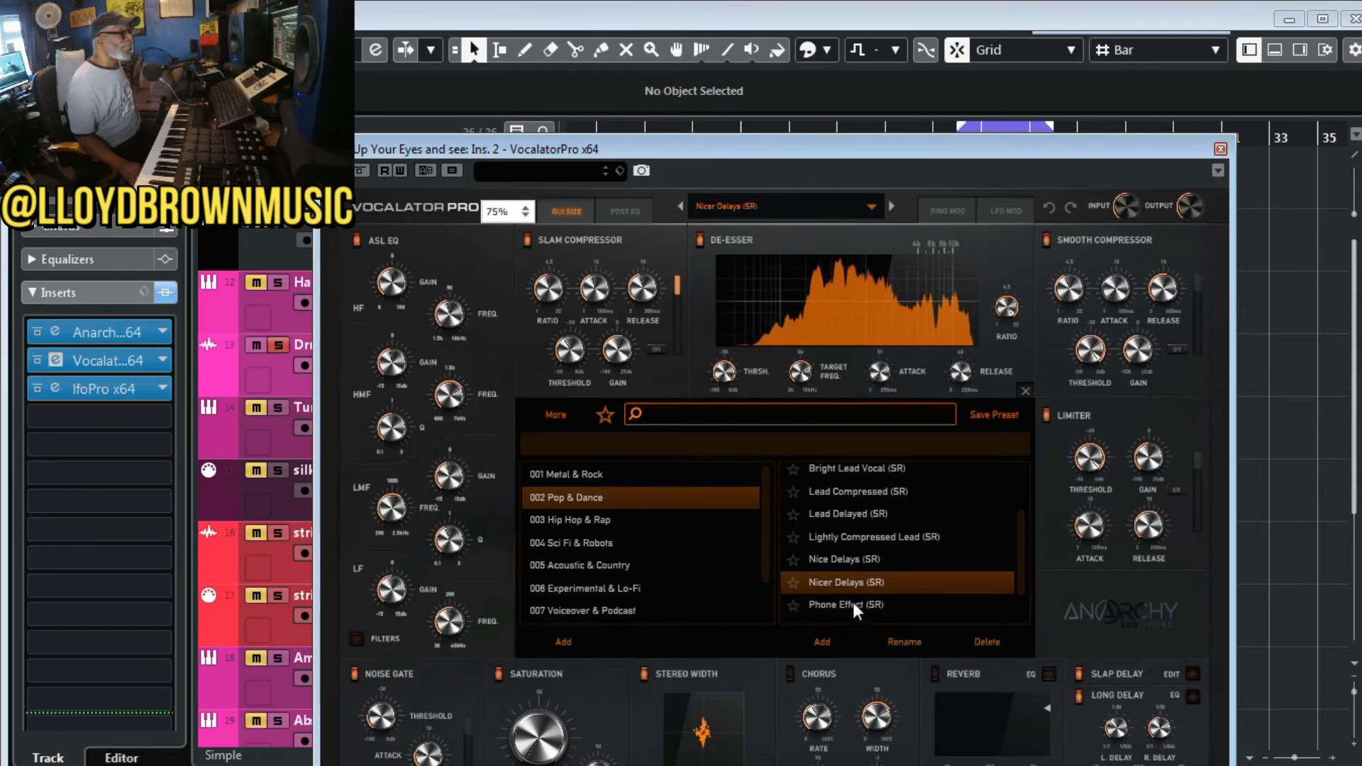
{"action": "left_click", "coordinate": [853, 603]}
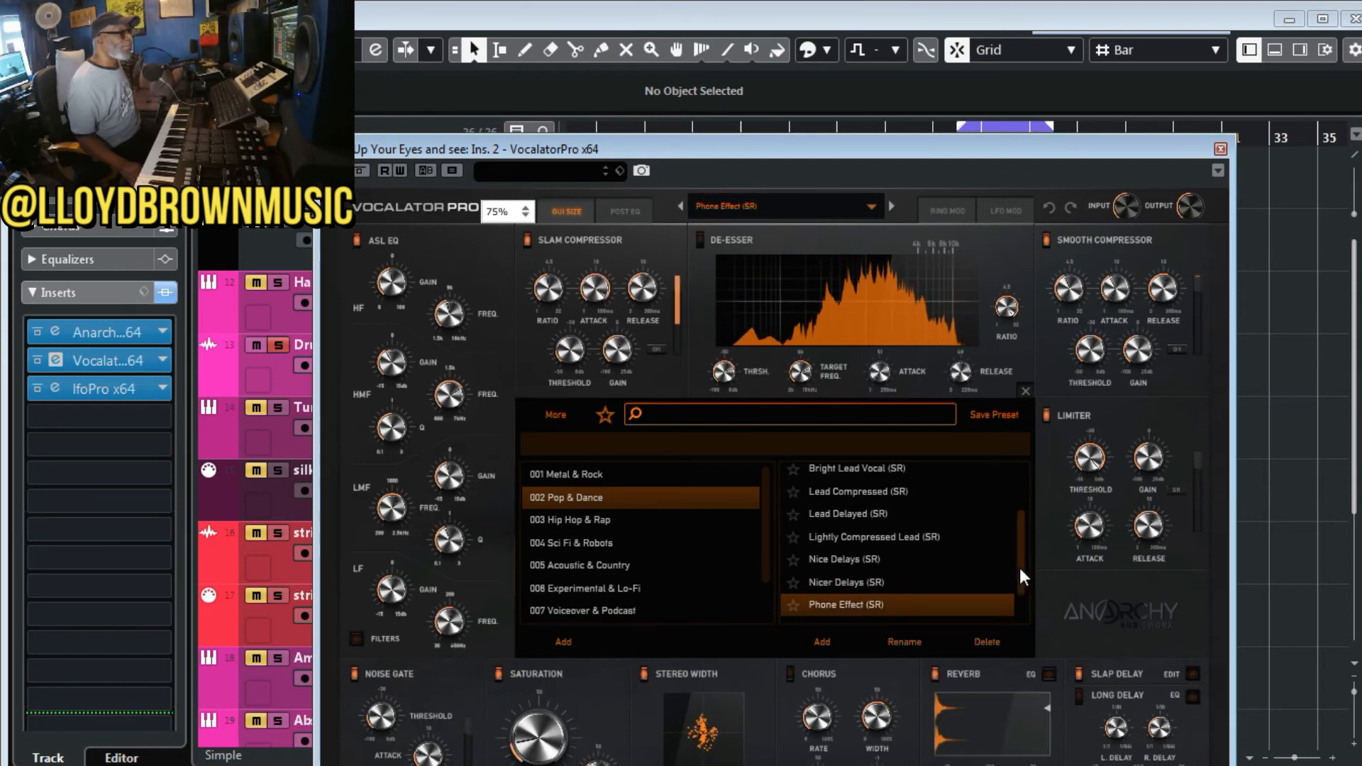
- Audition the Backing Vocals Thinner (SR) and Wider Vocal (SR) presets and return the vocal to Nicer Delays (SR)
{"action": "left_click_drag", "start_coordinate": [1022, 565], "coordinate": [1022, 522]}
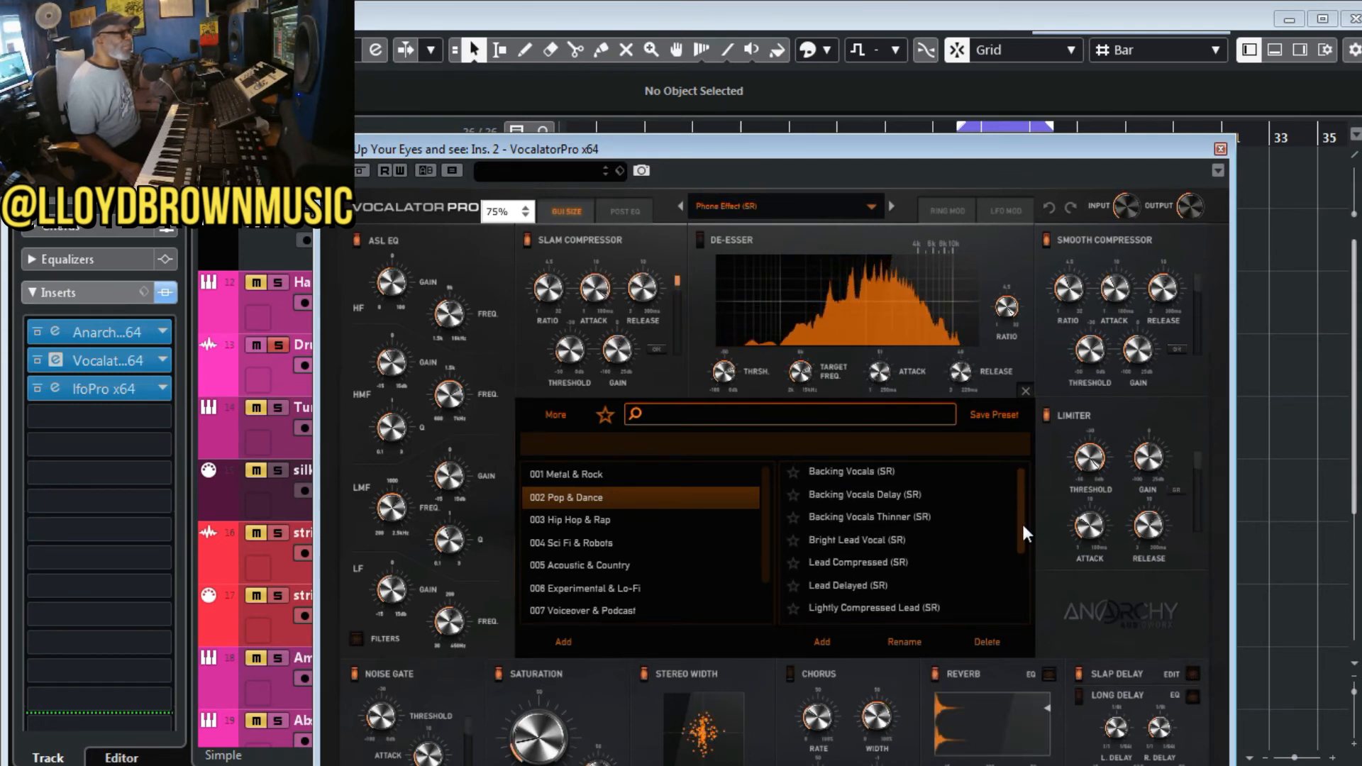
{"action": "left_click", "coordinate": [876, 515]}
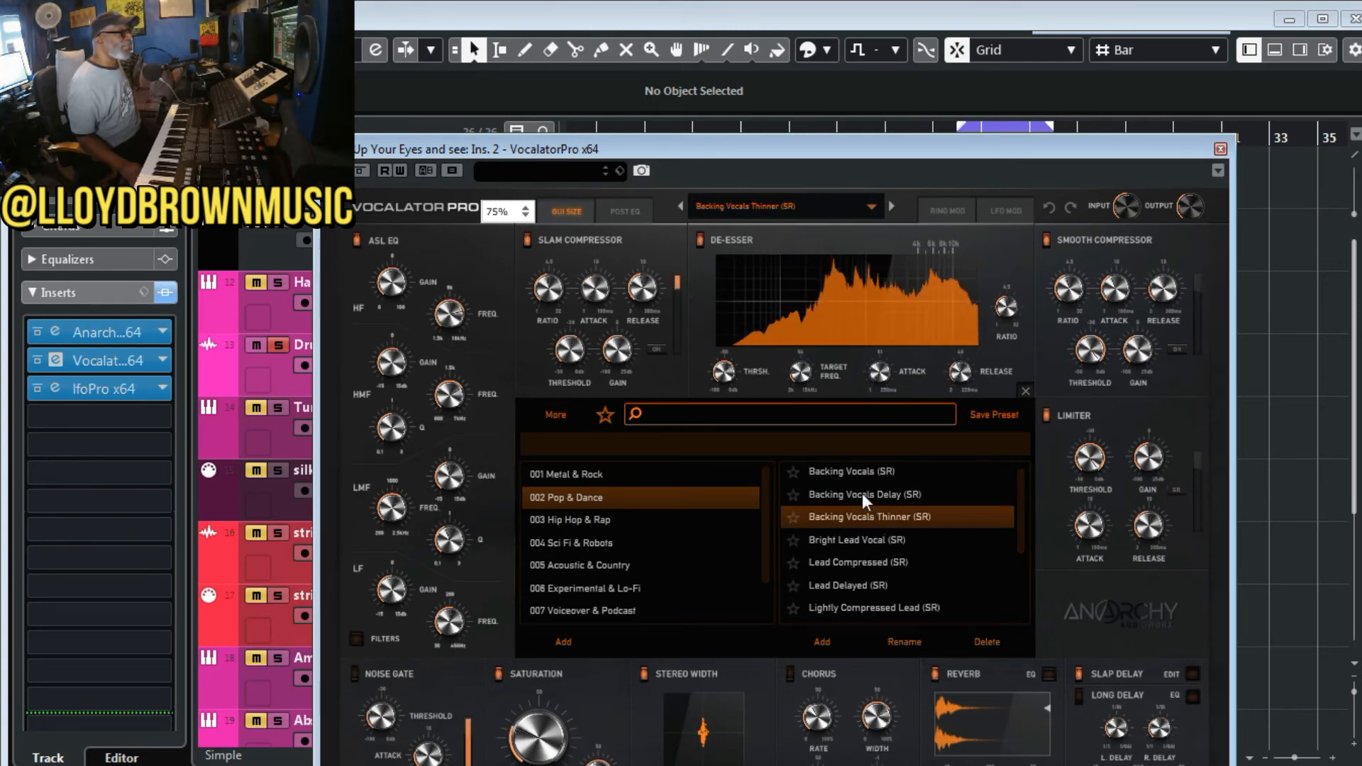
{"action": "scroll", "coordinate": [885, 527], "scroll_direction": "down", "scroll_amount": 3}
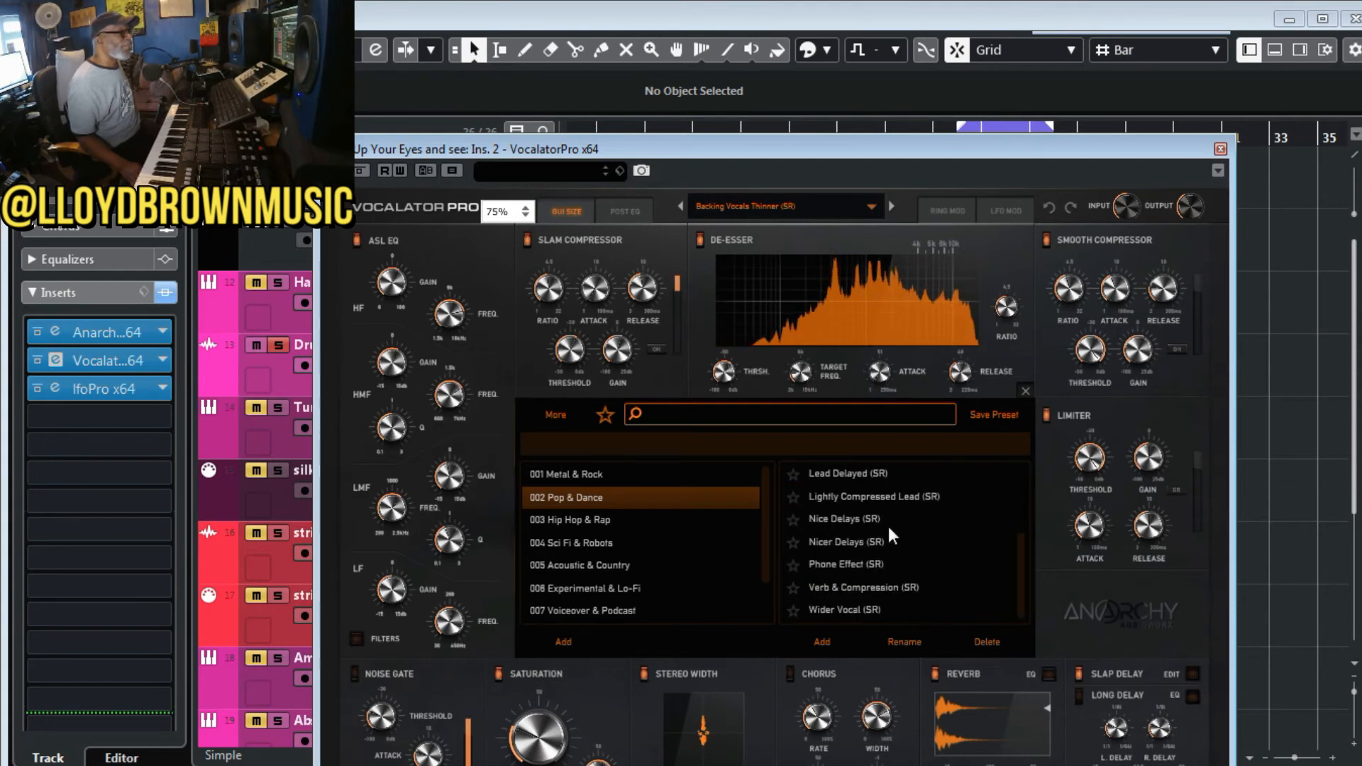
{"action": "left_click", "coordinate": [858, 609]}
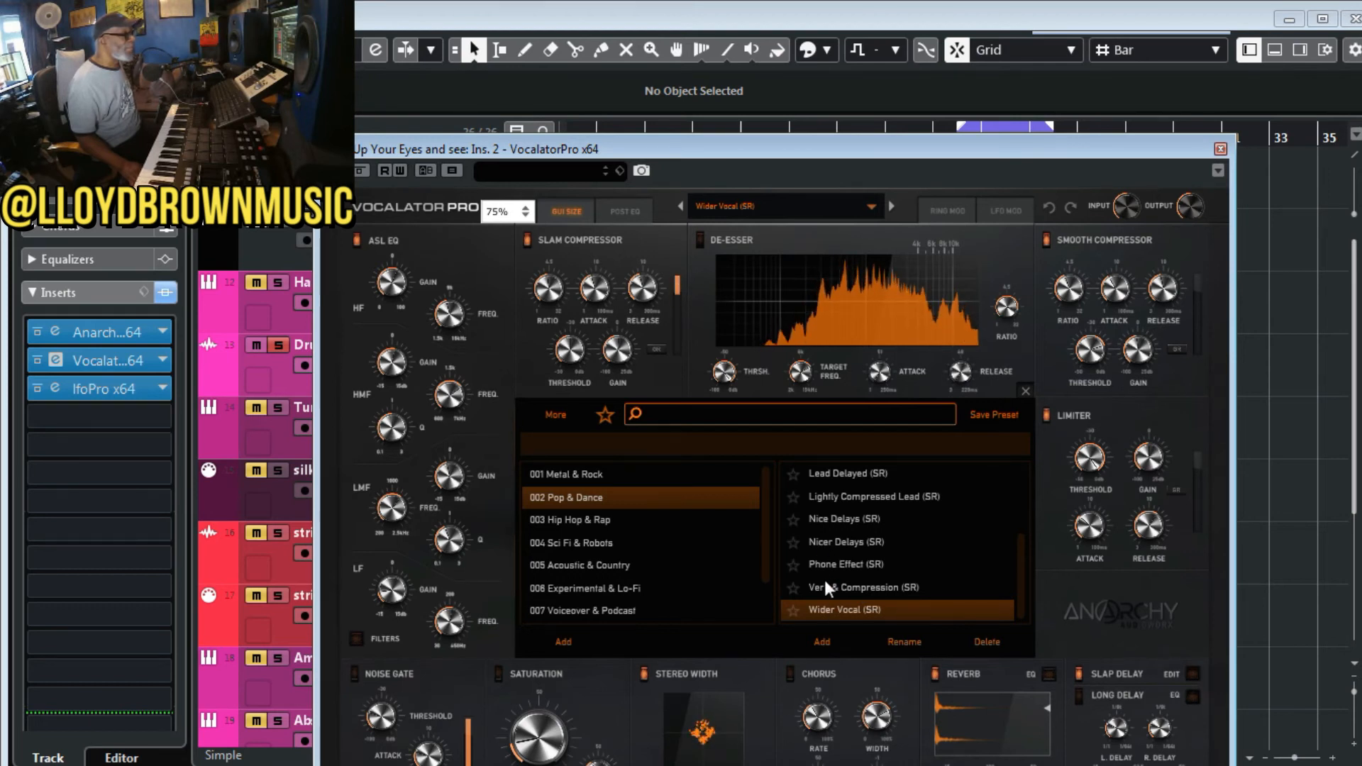
{"action": "left_click", "coordinate": [823, 542]}
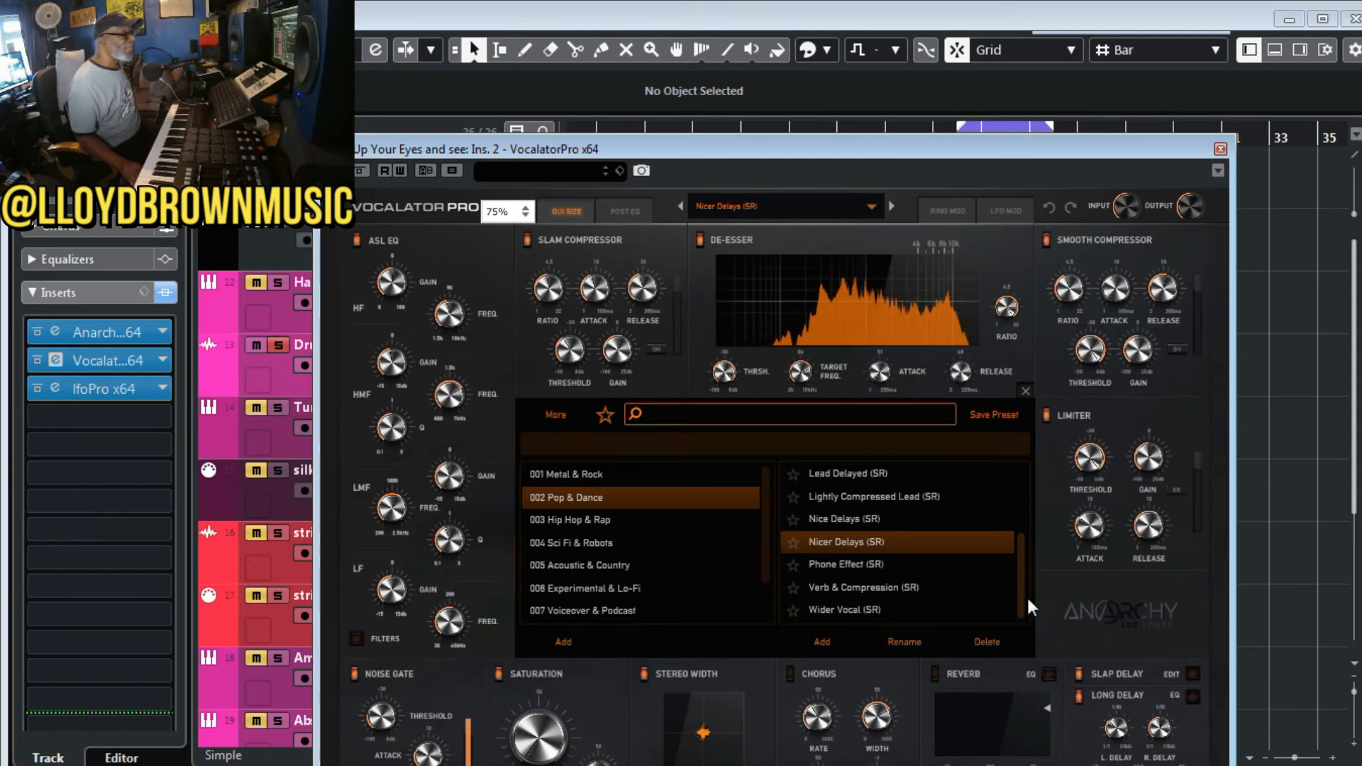
{"action": "left_click_drag", "start_coordinate": [1020, 593], "coordinate": [1034, 523]}
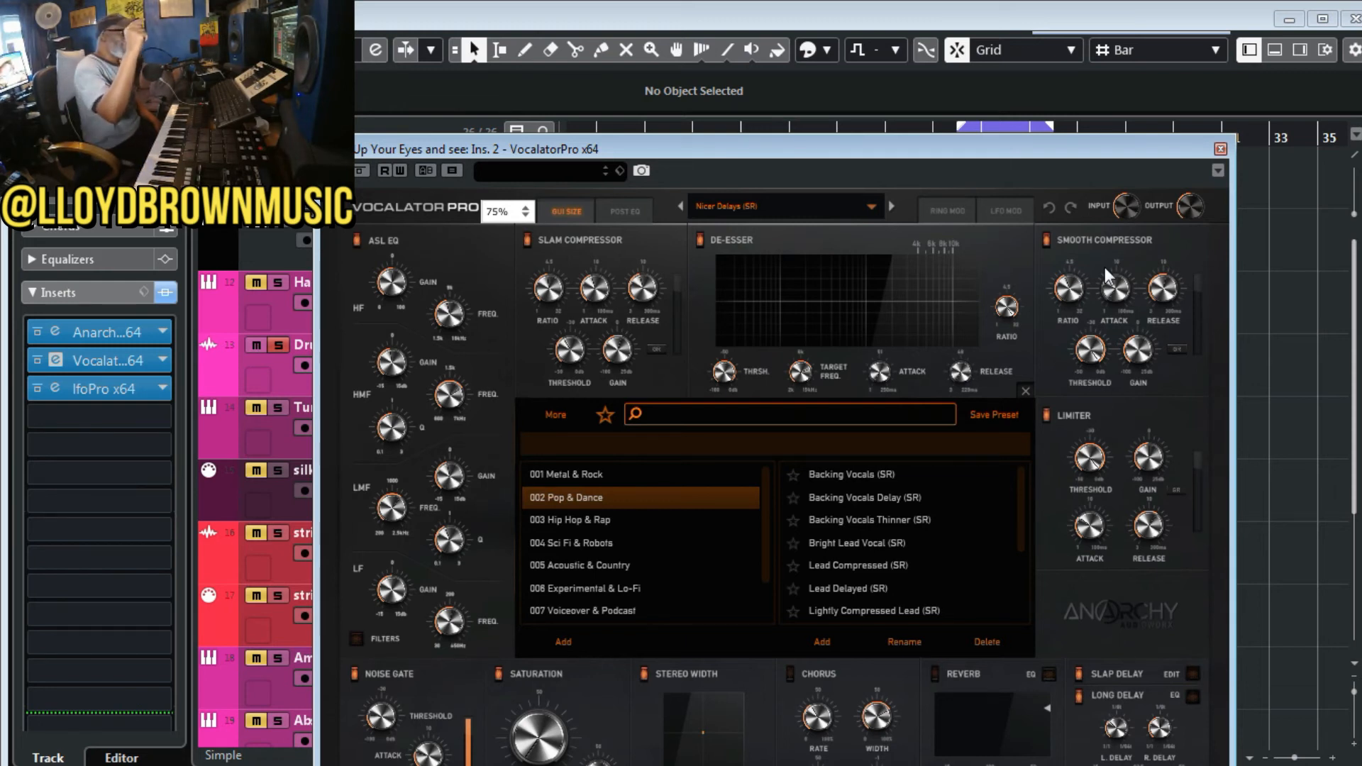
- Close VocalatorPro, play the soloed strings rendered track from the loop start and open its LFO Pro insert
{"action": "left_click", "coordinate": [1221, 150]}
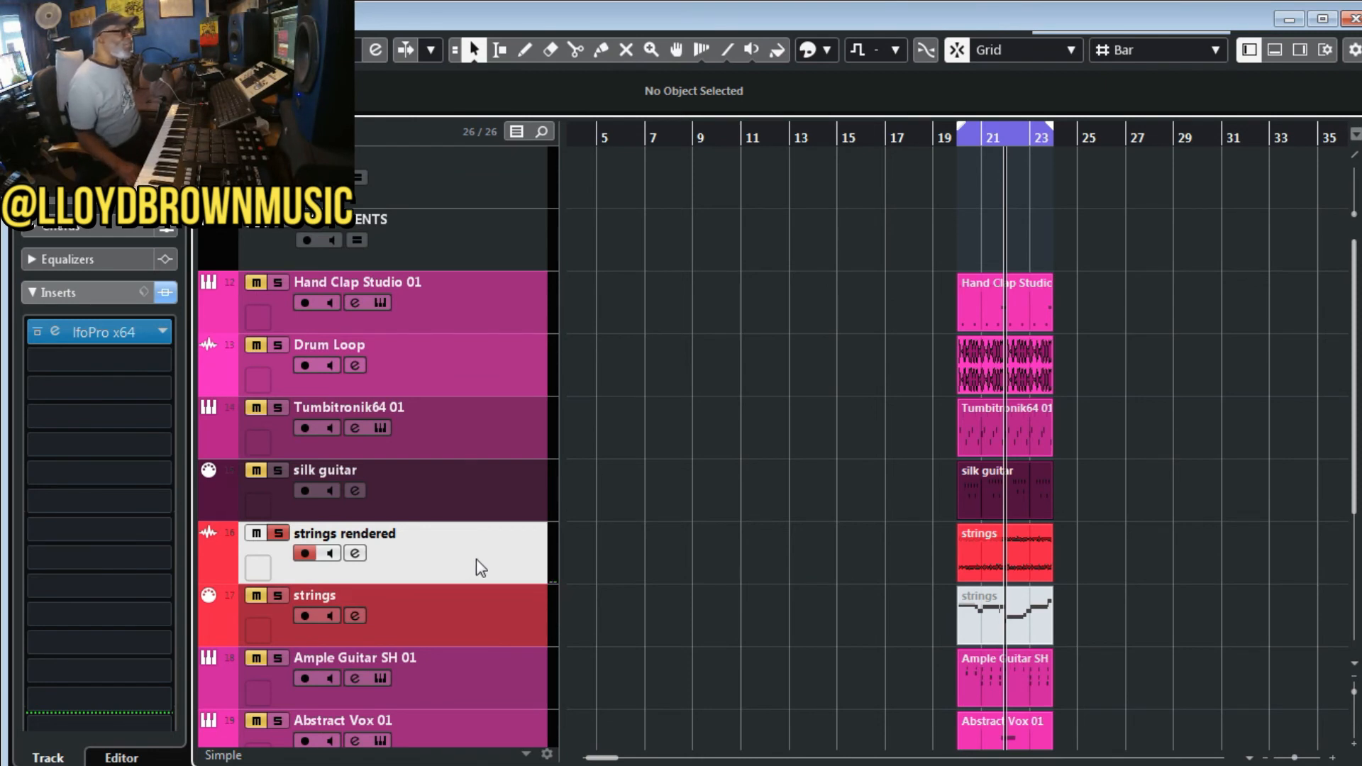
{"action": "scroll", "coordinate": [475, 560], "scroll_direction": "down", "scroll_amount": 2}
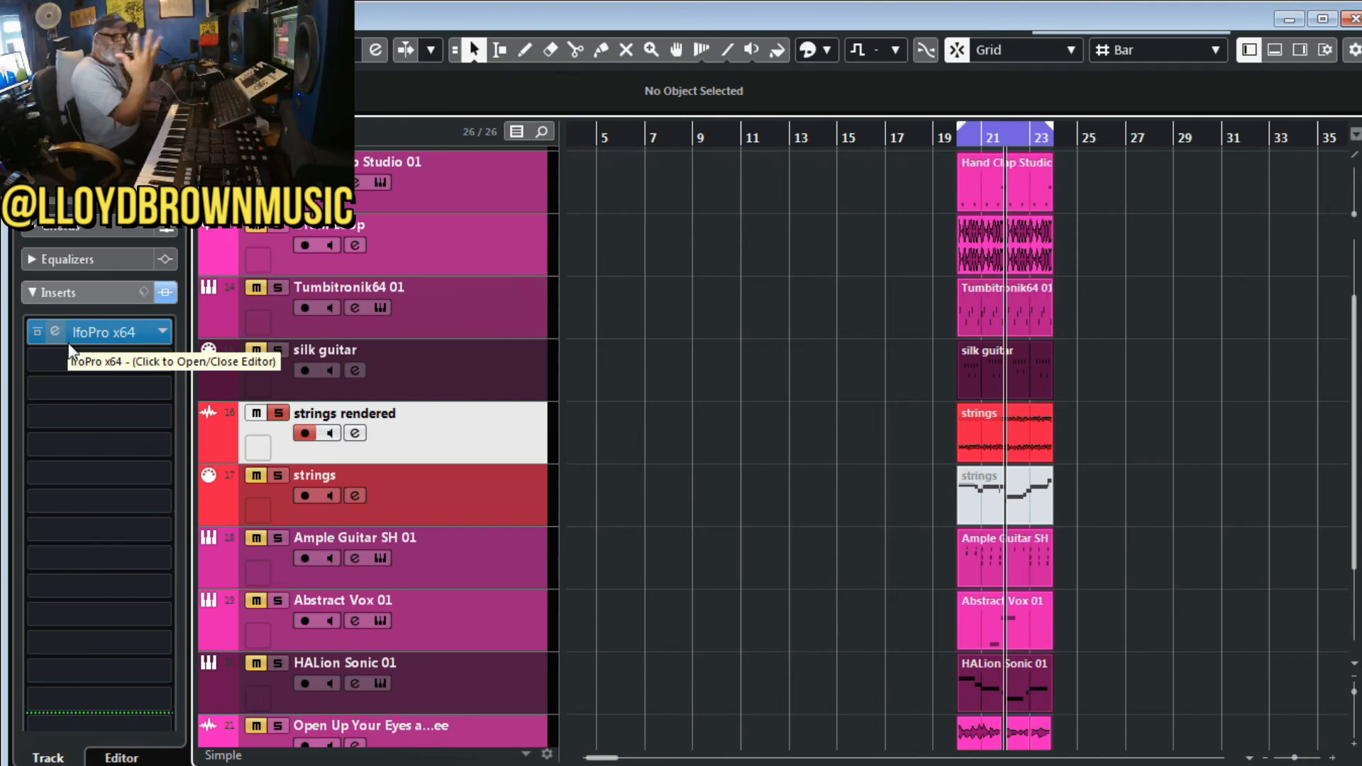
{"action": "key", "text": "KP_1"}
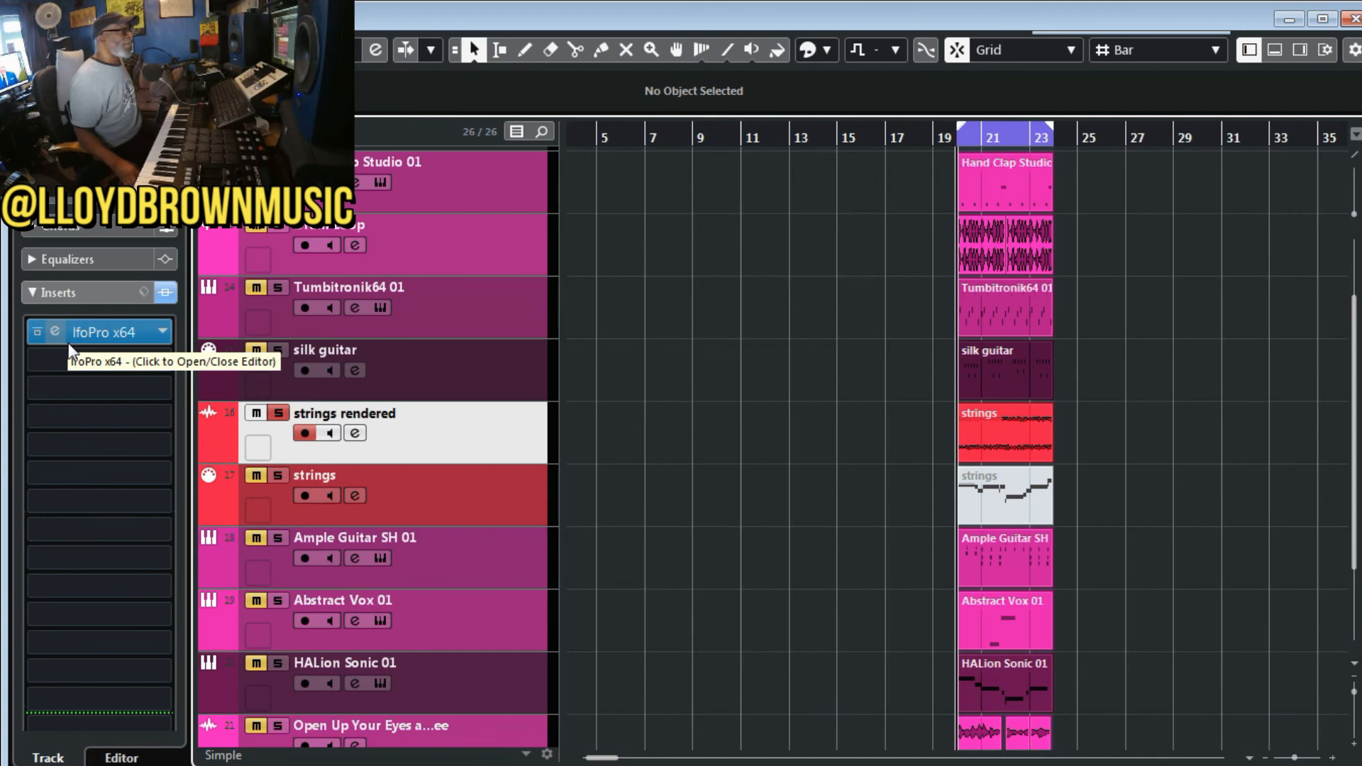
{"action": "key", "text": "space"}
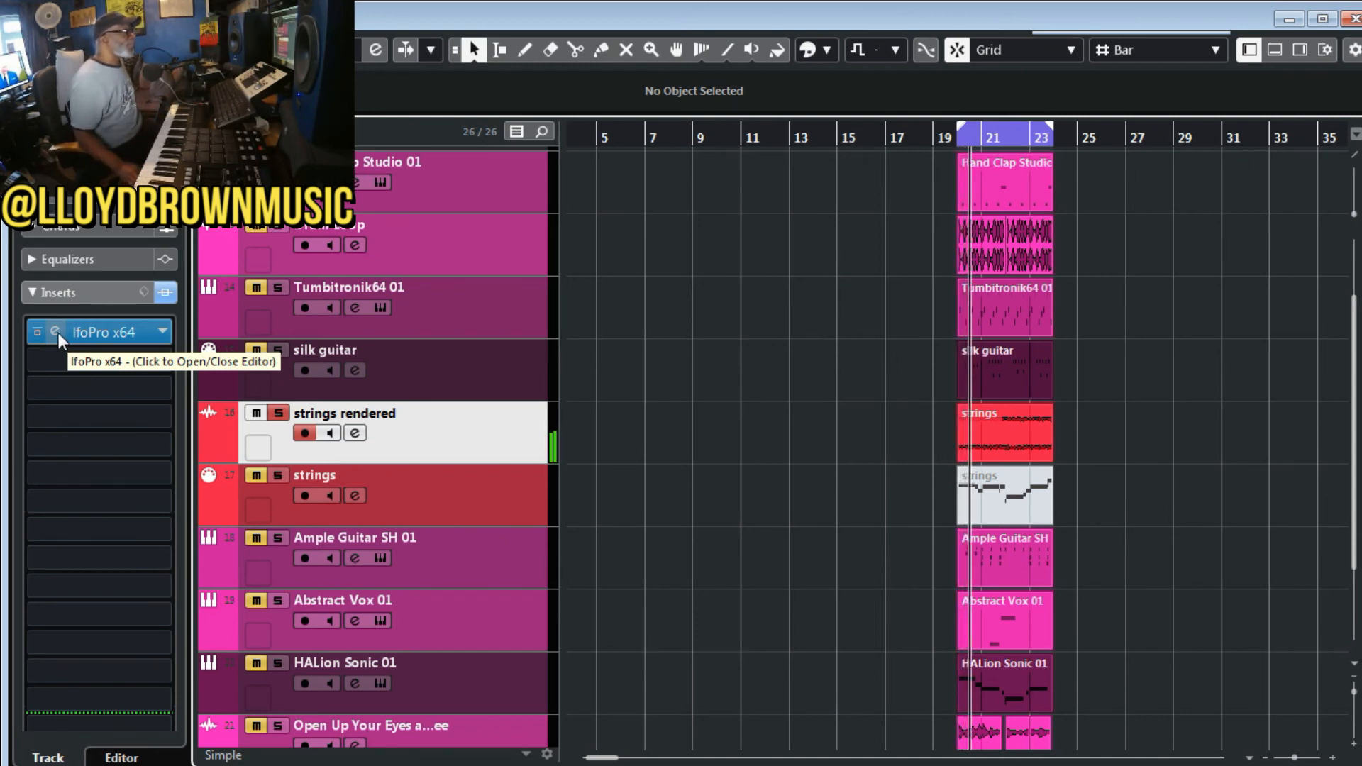
{"action": "left_click", "coordinate": [57, 332]}
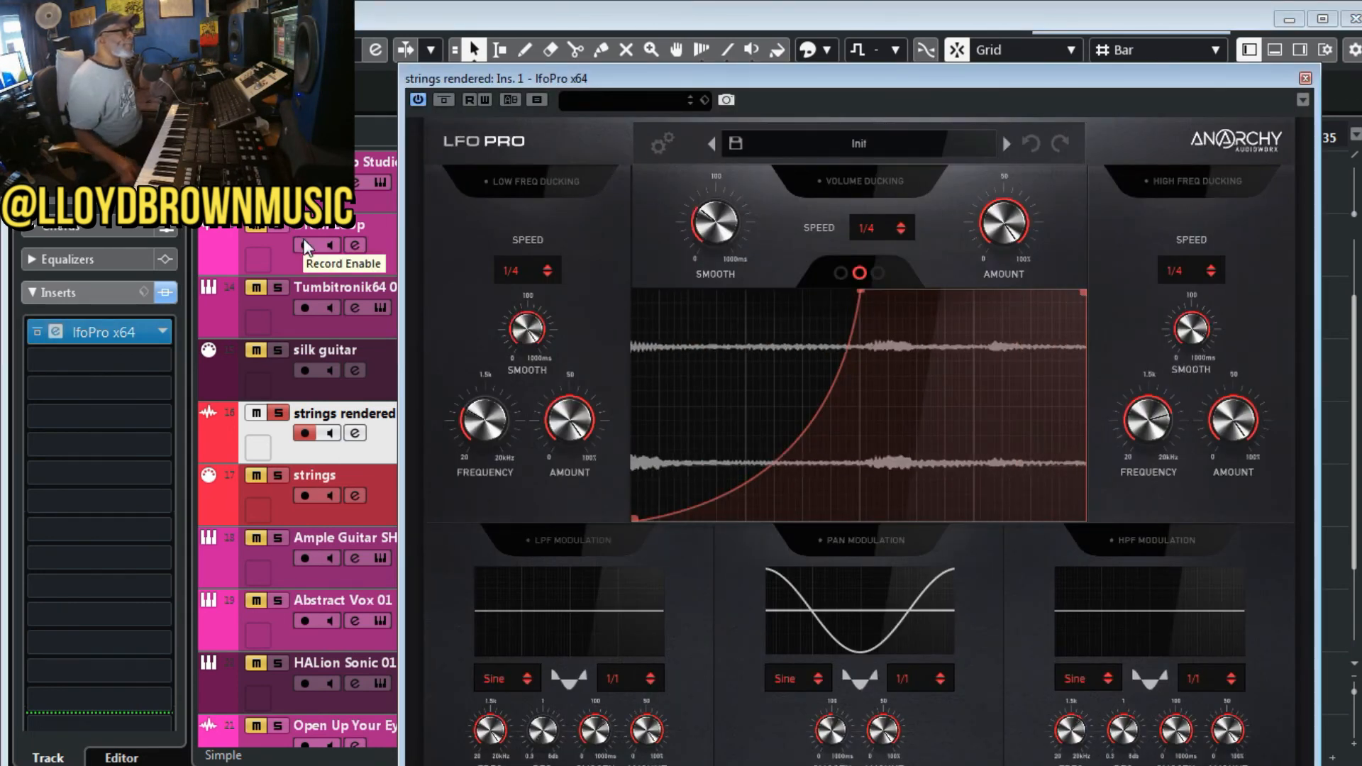
- Audition the 006 Gated Rhythms presets Add Some Interest, D Dum Derr..., Double Tap, One 2, 1 Two and Smooth 16th Gate on the strings
{"action": "left_click", "coordinate": [991, 144]}
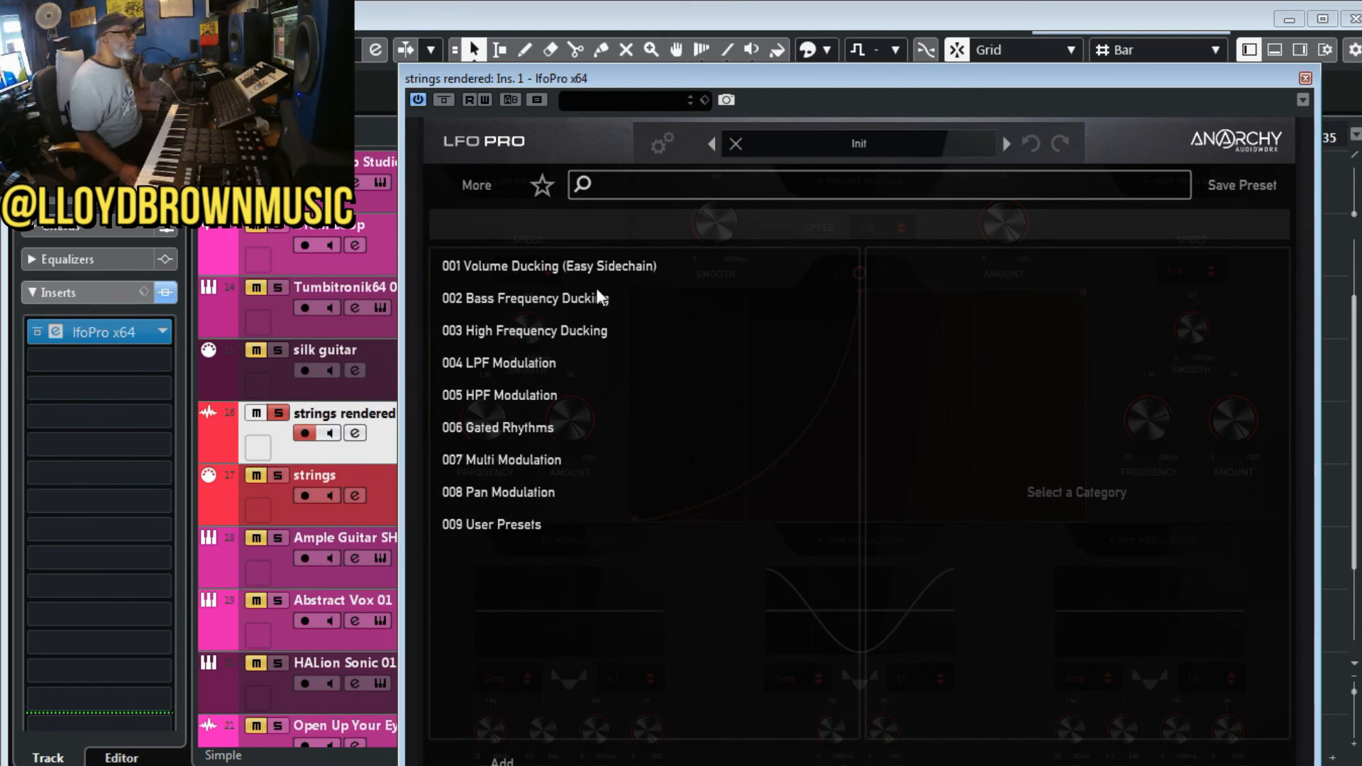
{"action": "left_click", "coordinate": [534, 425]}
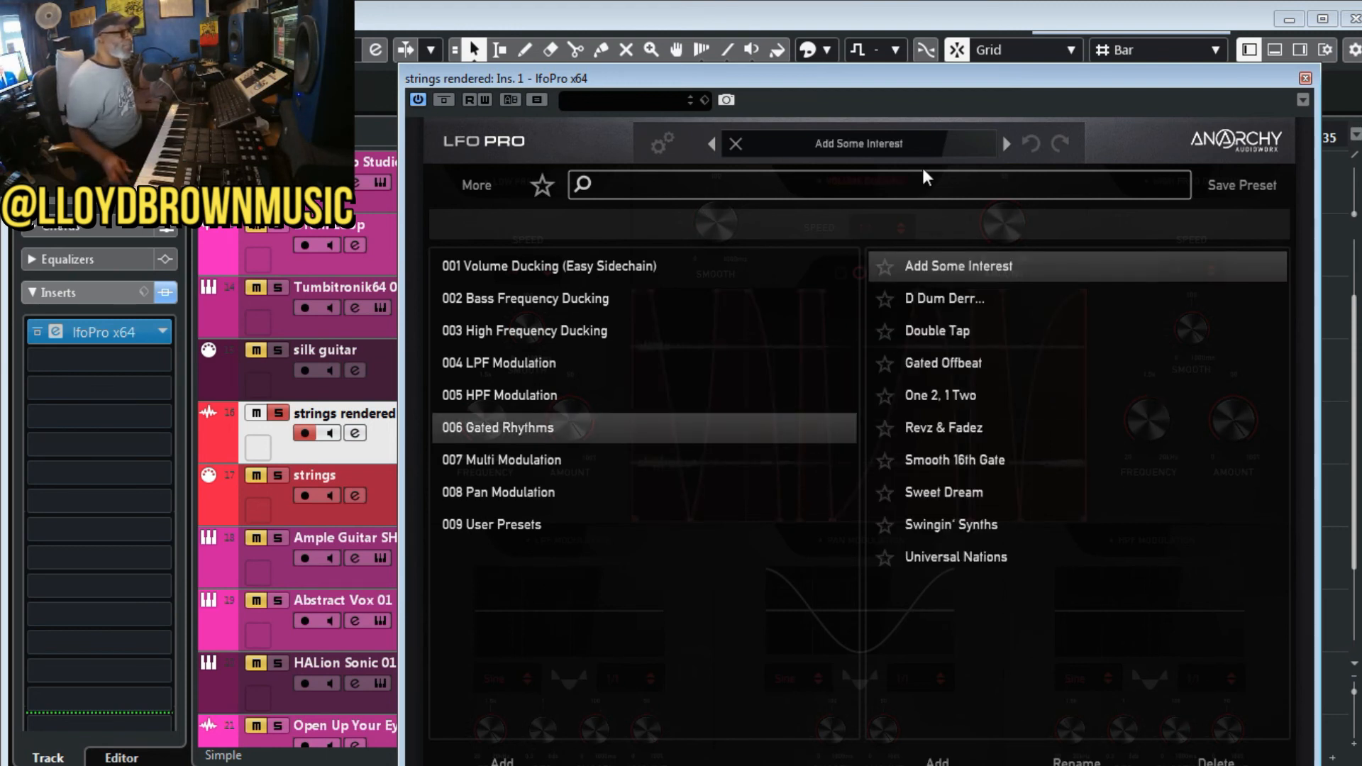
{"action": "left_click", "coordinate": [939, 297]}
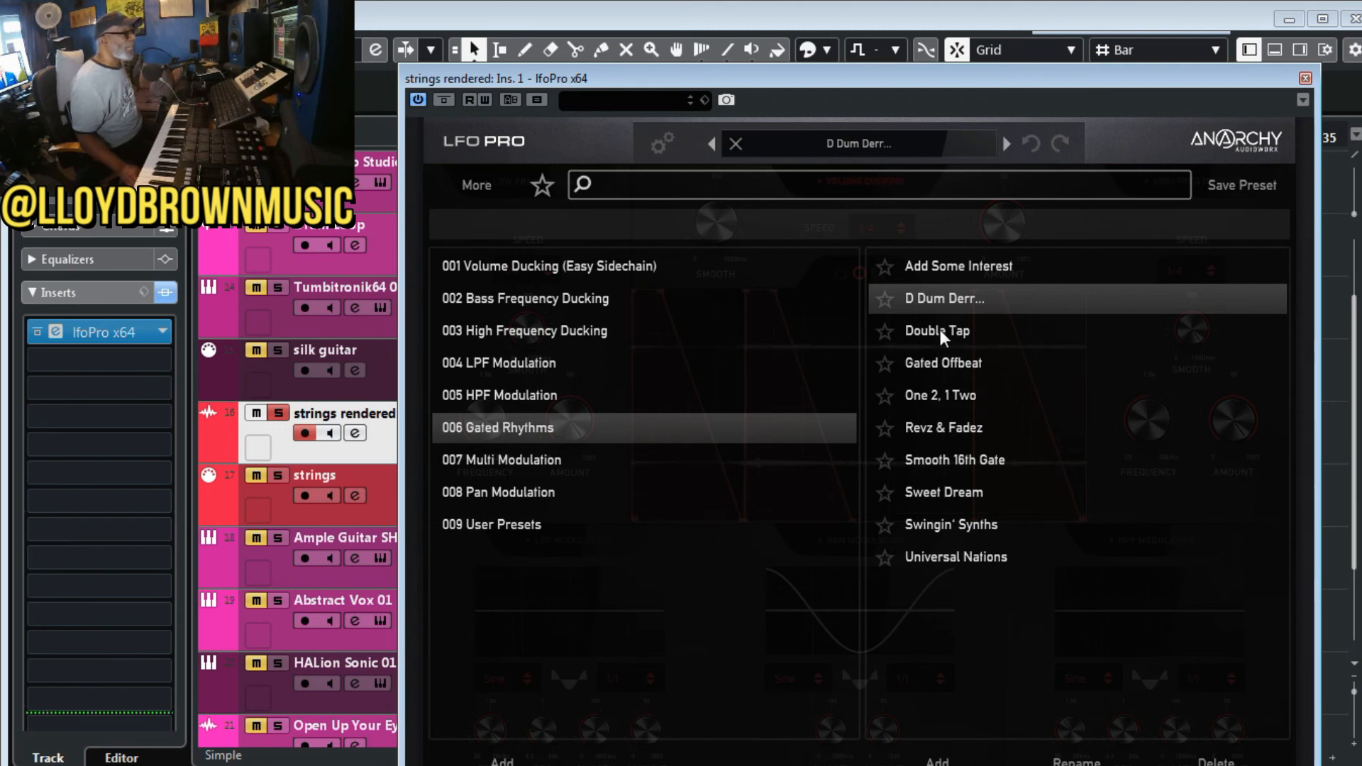
{"action": "left_click", "coordinate": [940, 330]}
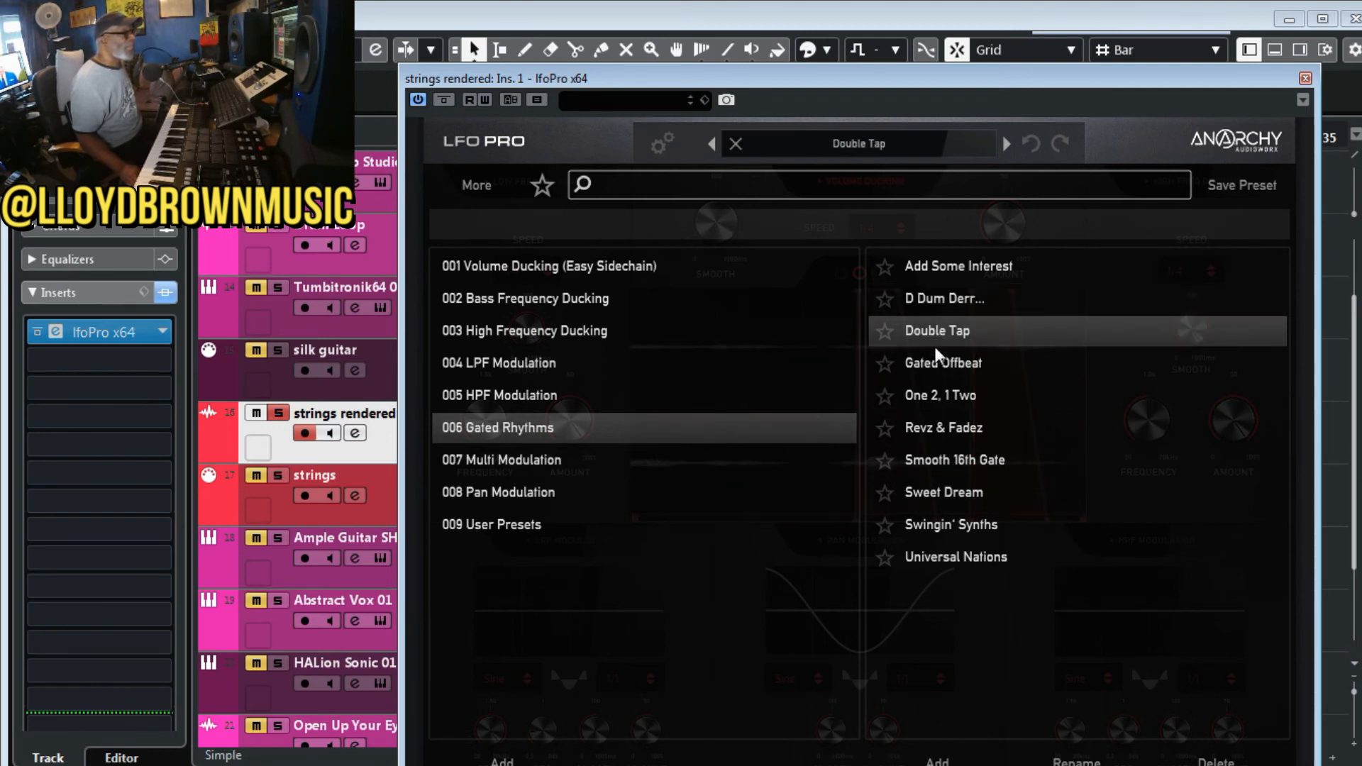
{"action": "left_click", "coordinate": [940, 393]}
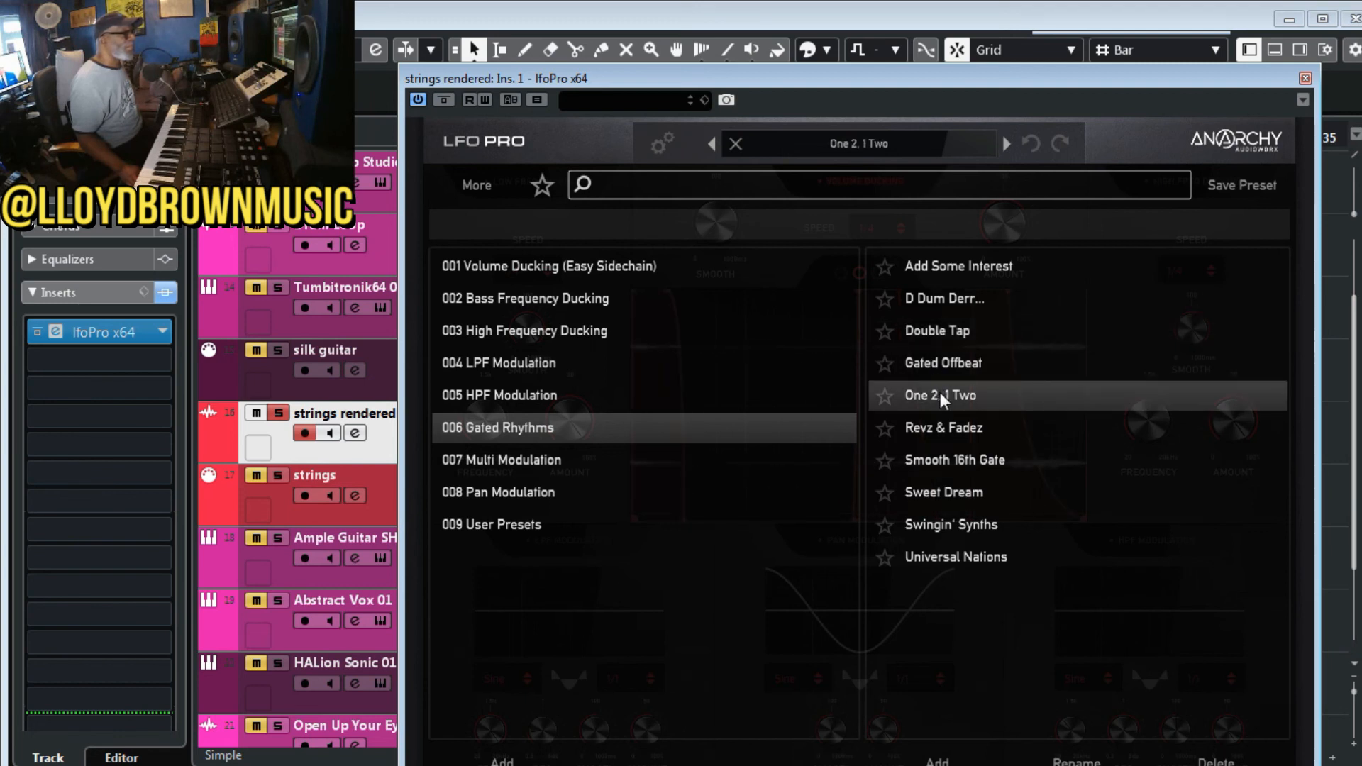
{"action": "left_click", "coordinate": [951, 460]}
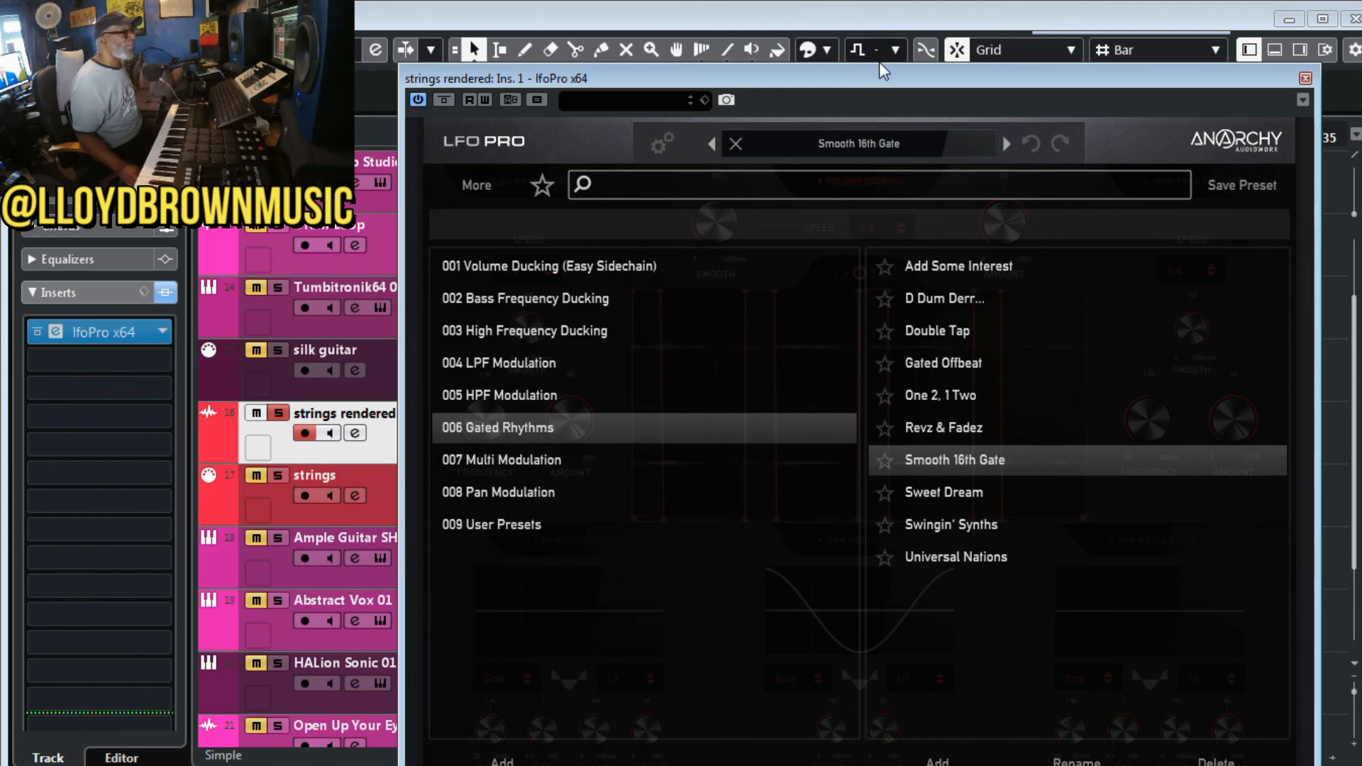
- Reposition the LFO Pro window and audition the Sweet Dream and Swingin' Synths gated rhythm presets
{"action": "left_click_drag", "start_coordinate": [888, 74], "coordinate": [960, 469]}
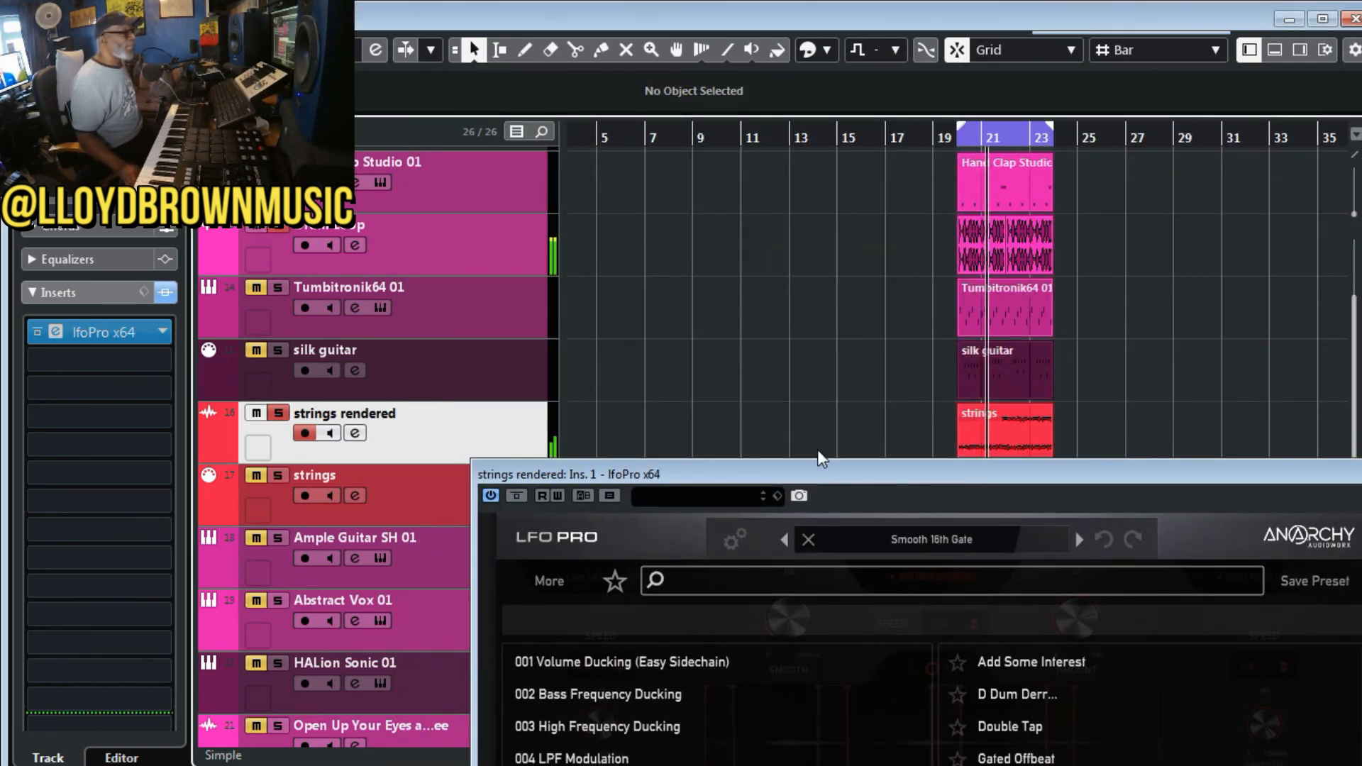
{"action": "left_click_drag", "start_coordinate": [823, 465], "coordinate": [709, 134]}
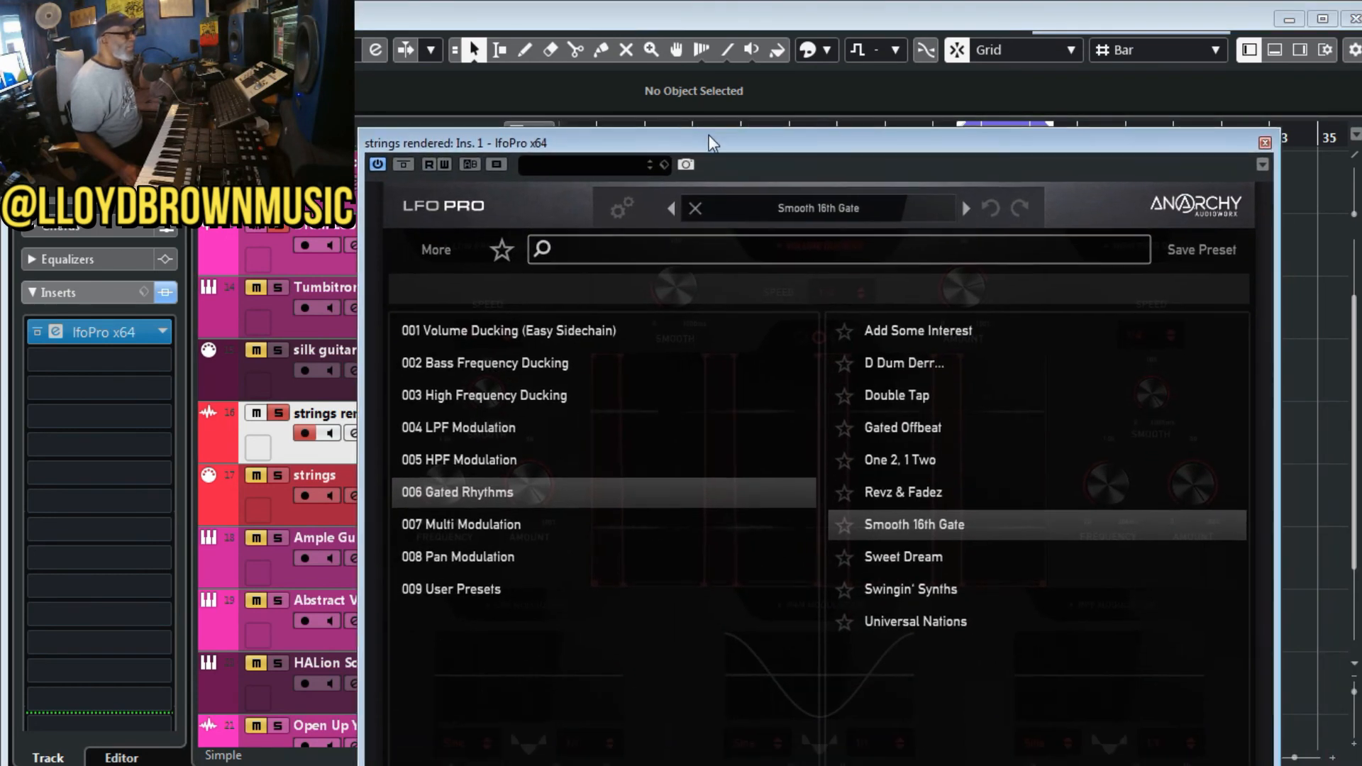
{"action": "left_click", "coordinate": [917, 560]}
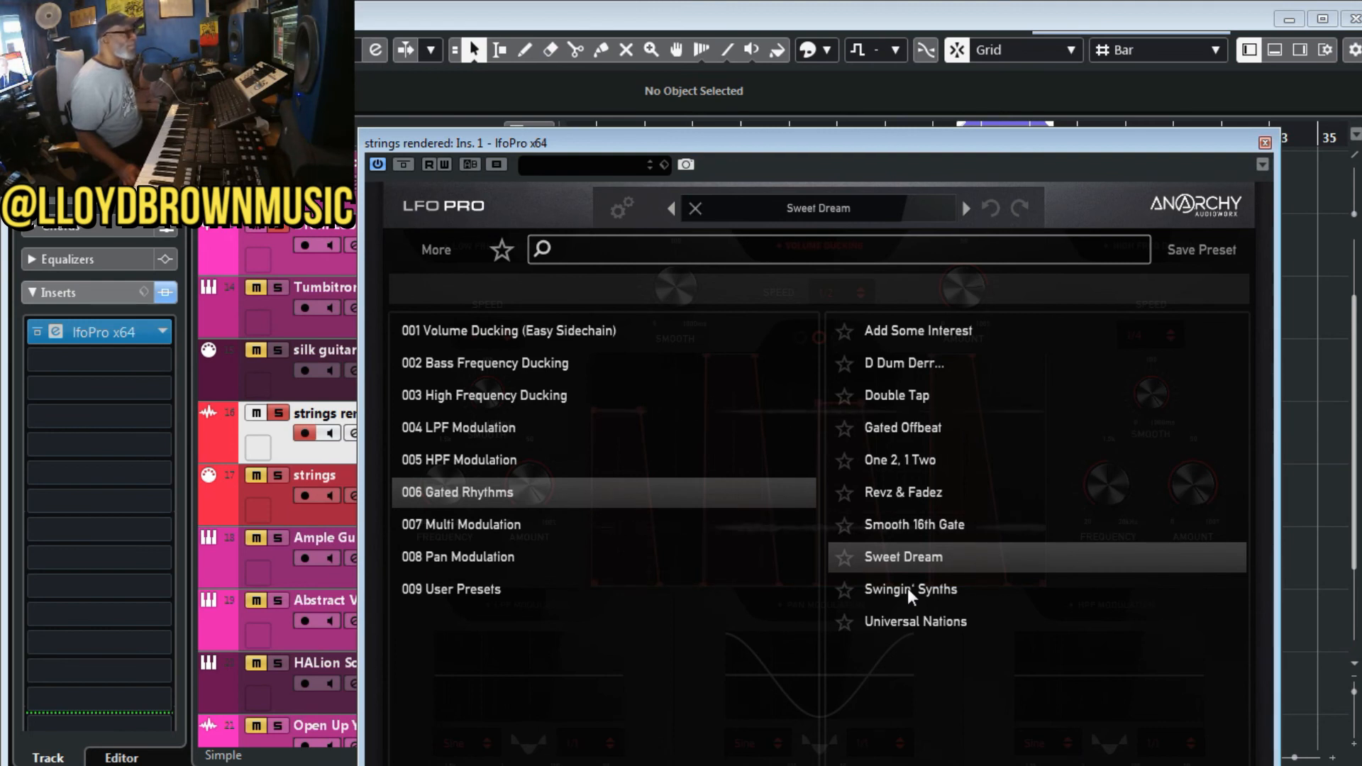
{"action": "left_click", "coordinate": [909, 589]}
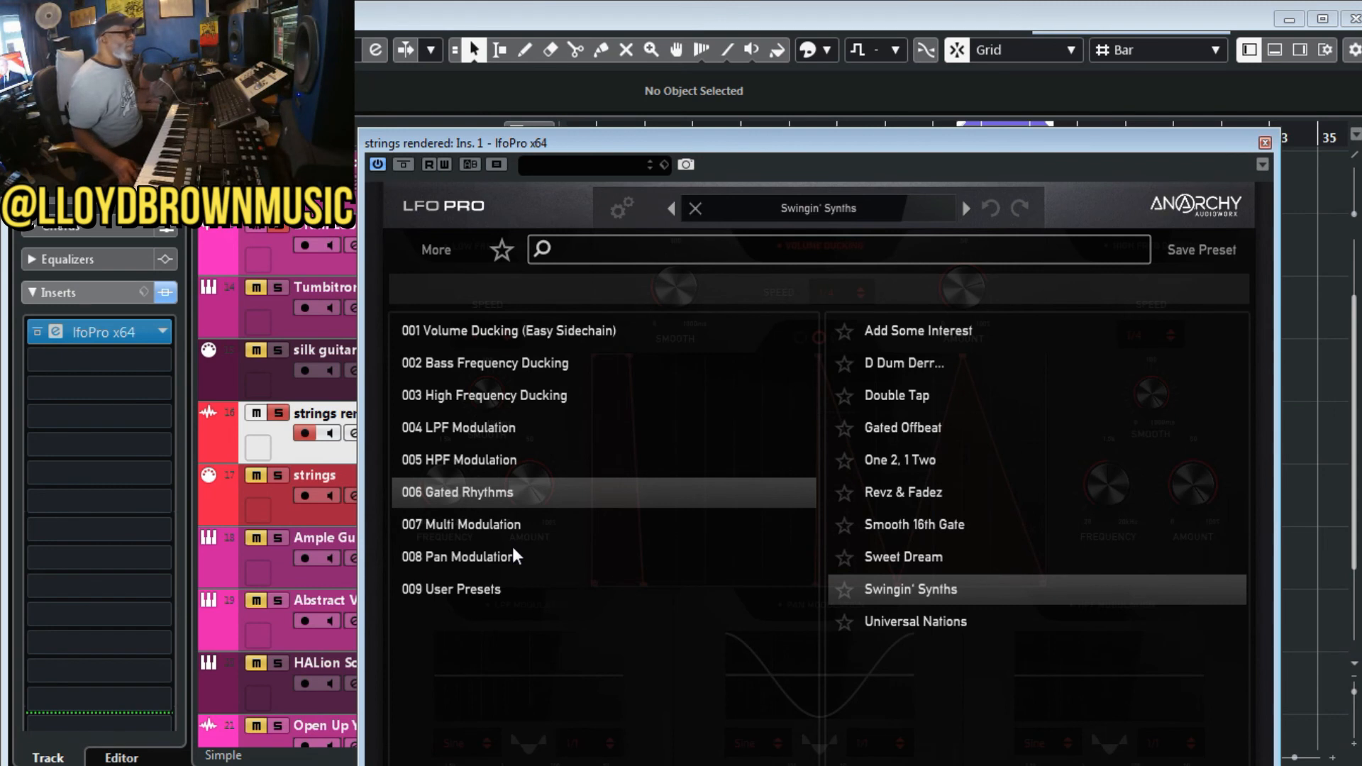
- Audition Back n' Forth and Join The Dots from 008 Pan Modulation, load Making Me Dizzy and view the plug-in's credits
{"action": "left_click", "coordinate": [466, 558]}
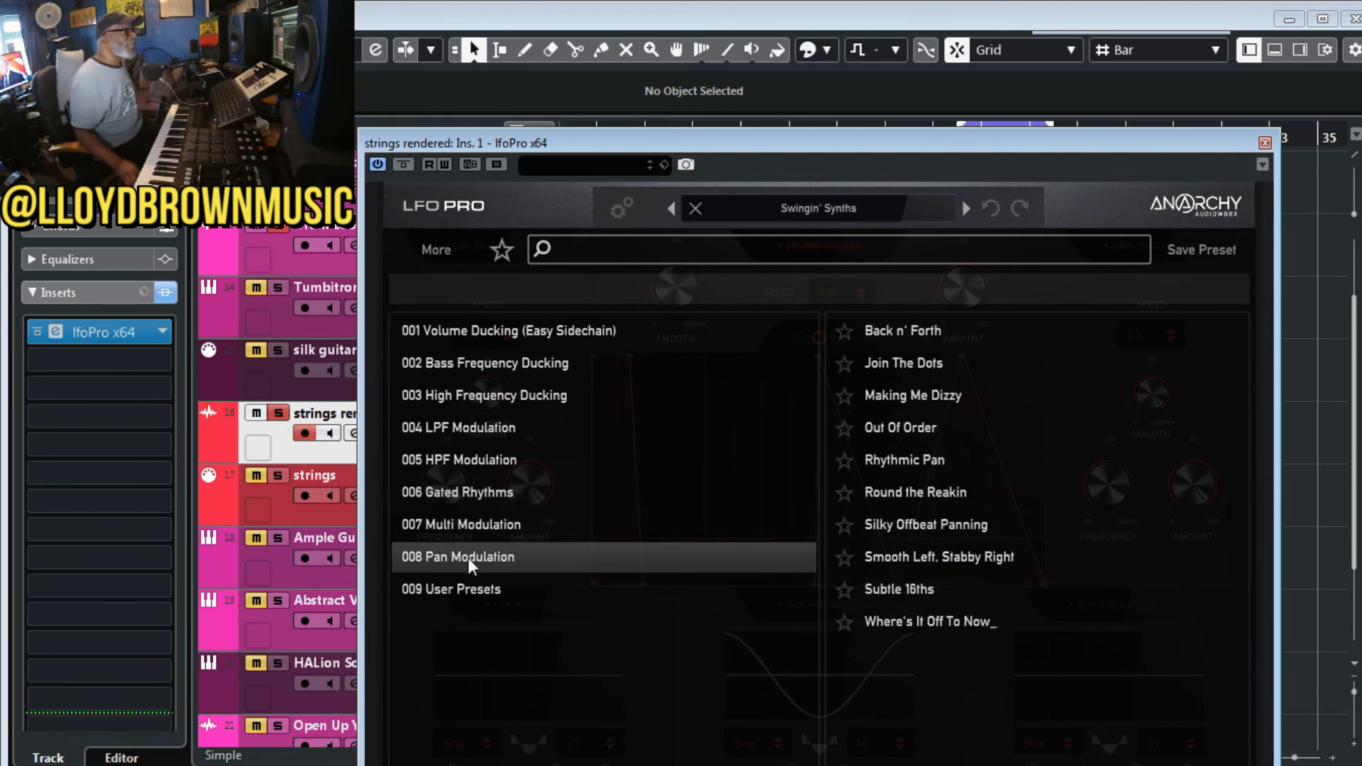
{"action": "left_click", "coordinate": [892, 332]}
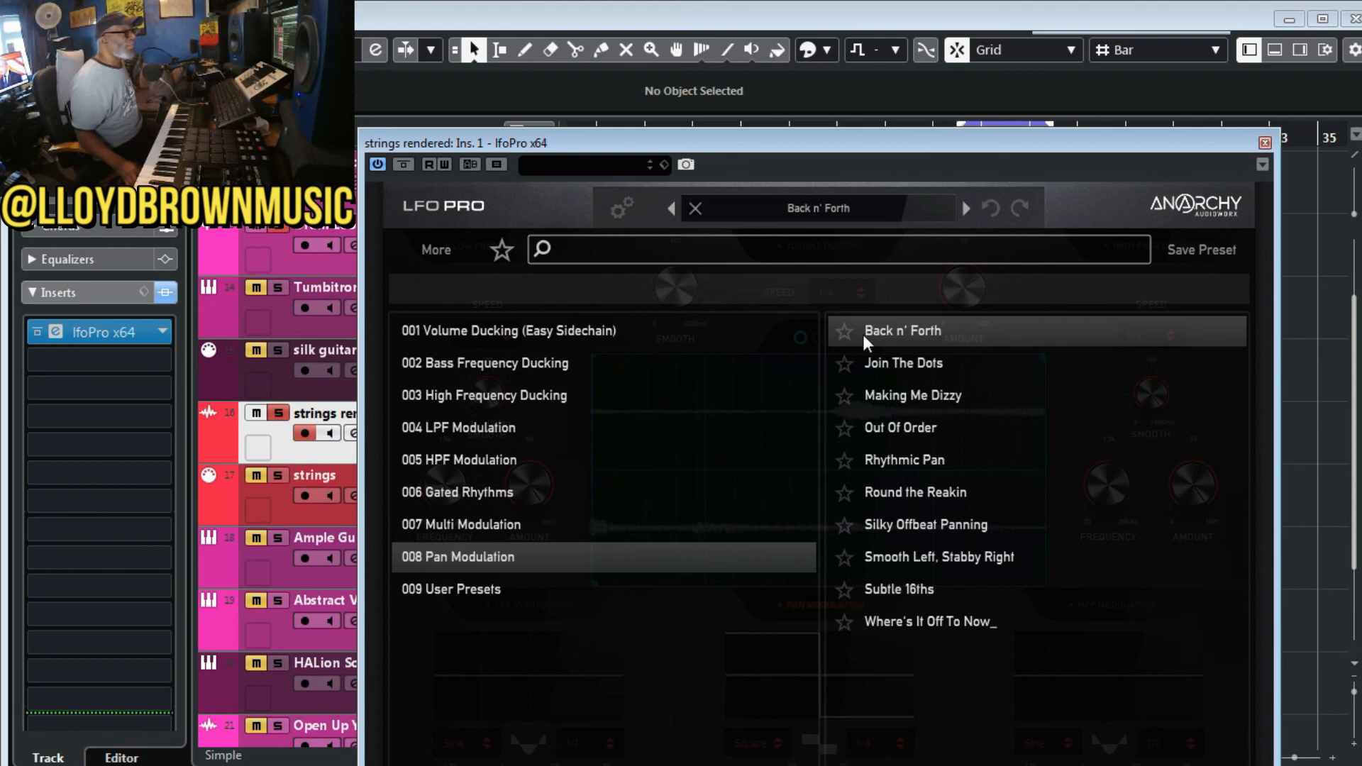
{"action": "left_click", "coordinate": [913, 363]}
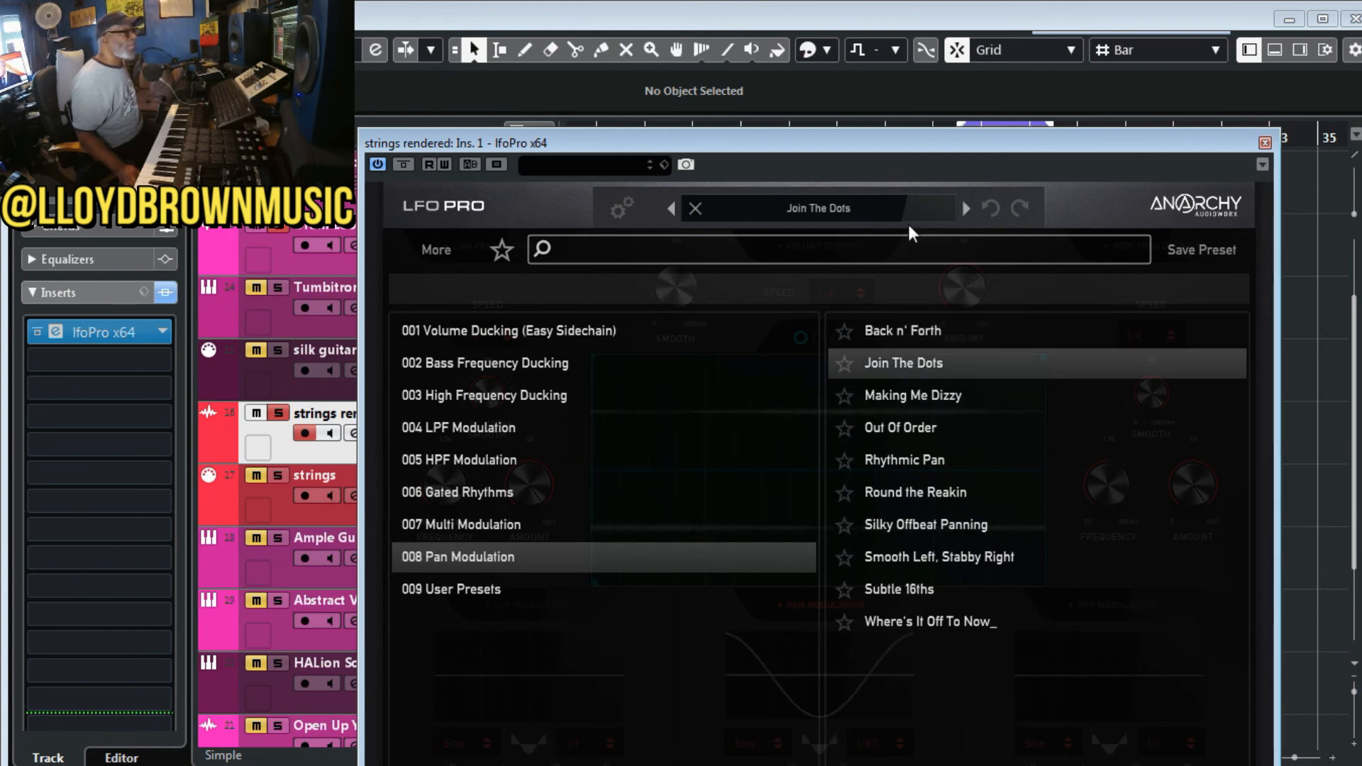
{"action": "left_click", "coordinate": [916, 393]}
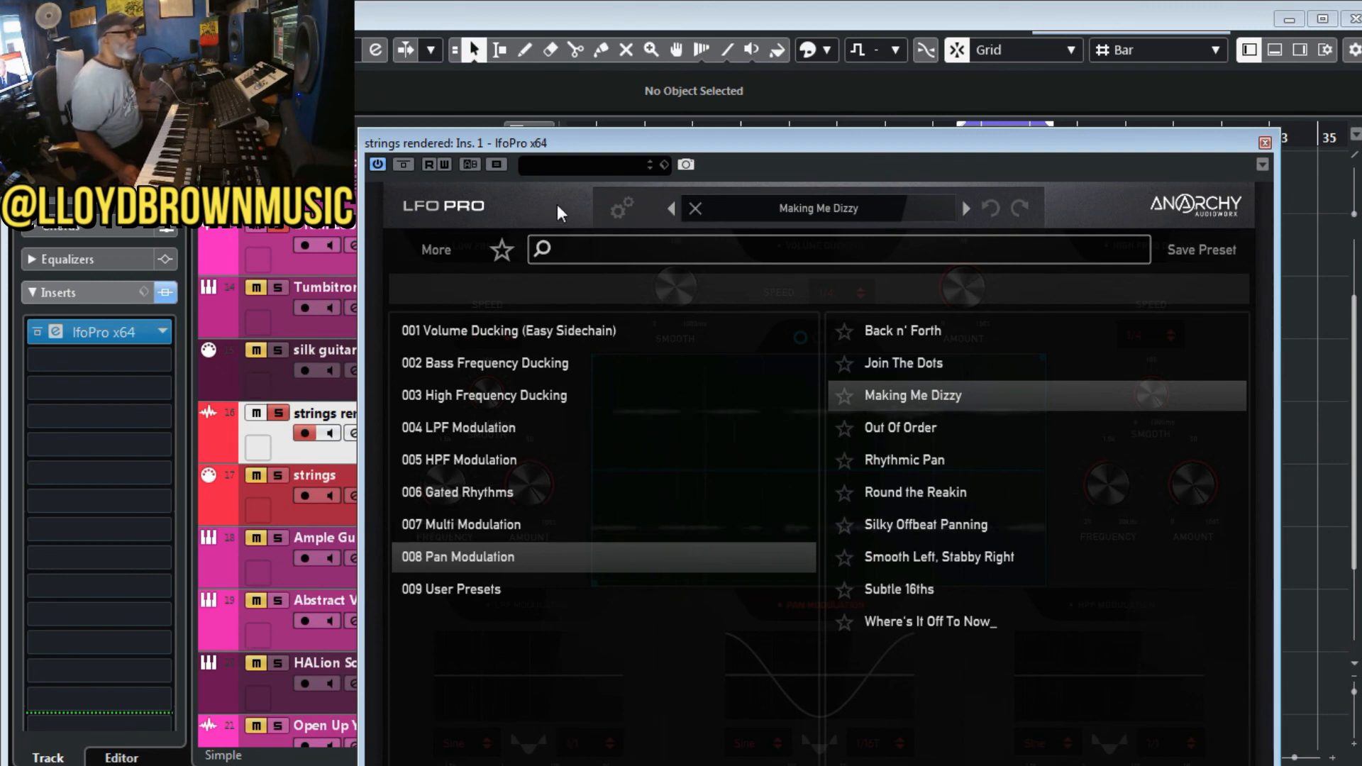
{"action": "left_click", "coordinate": [1132, 221]}
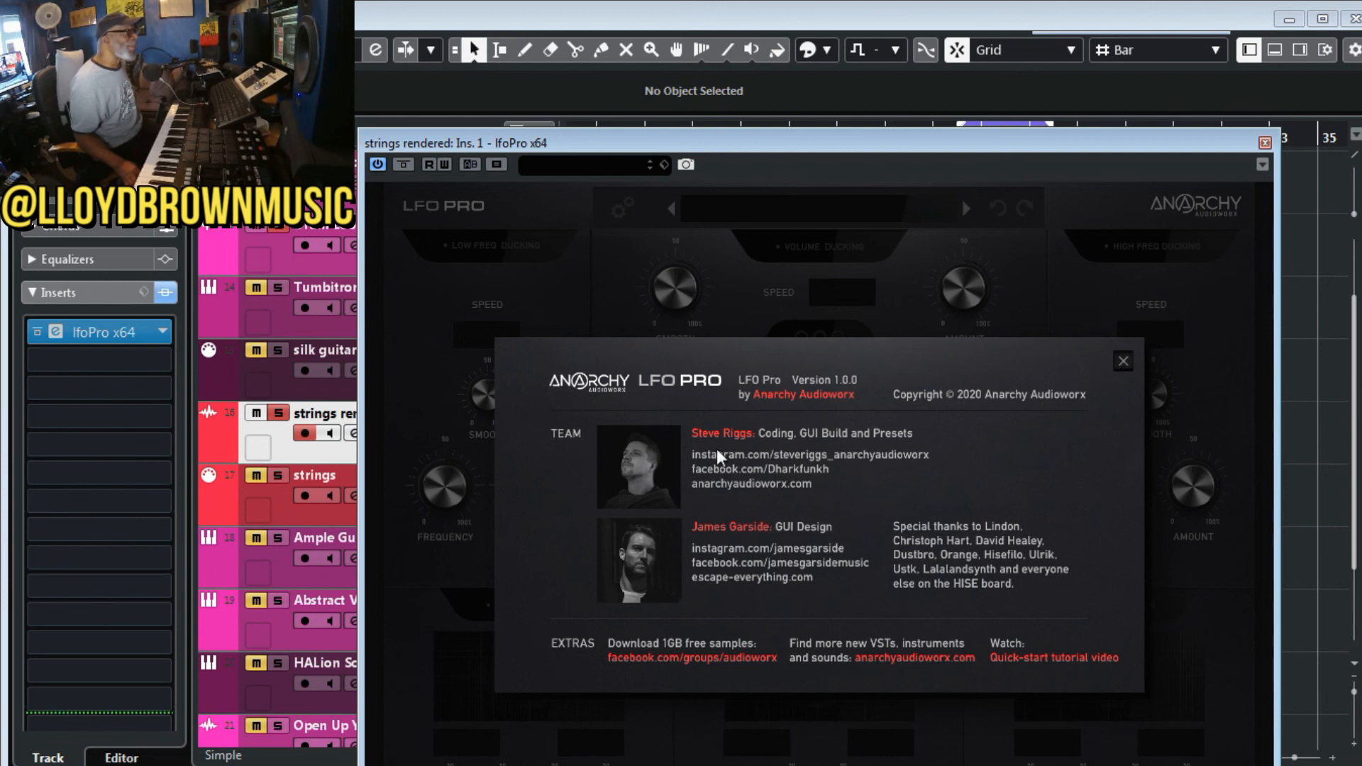
{"action": "left_click", "coordinate": [1125, 363]}
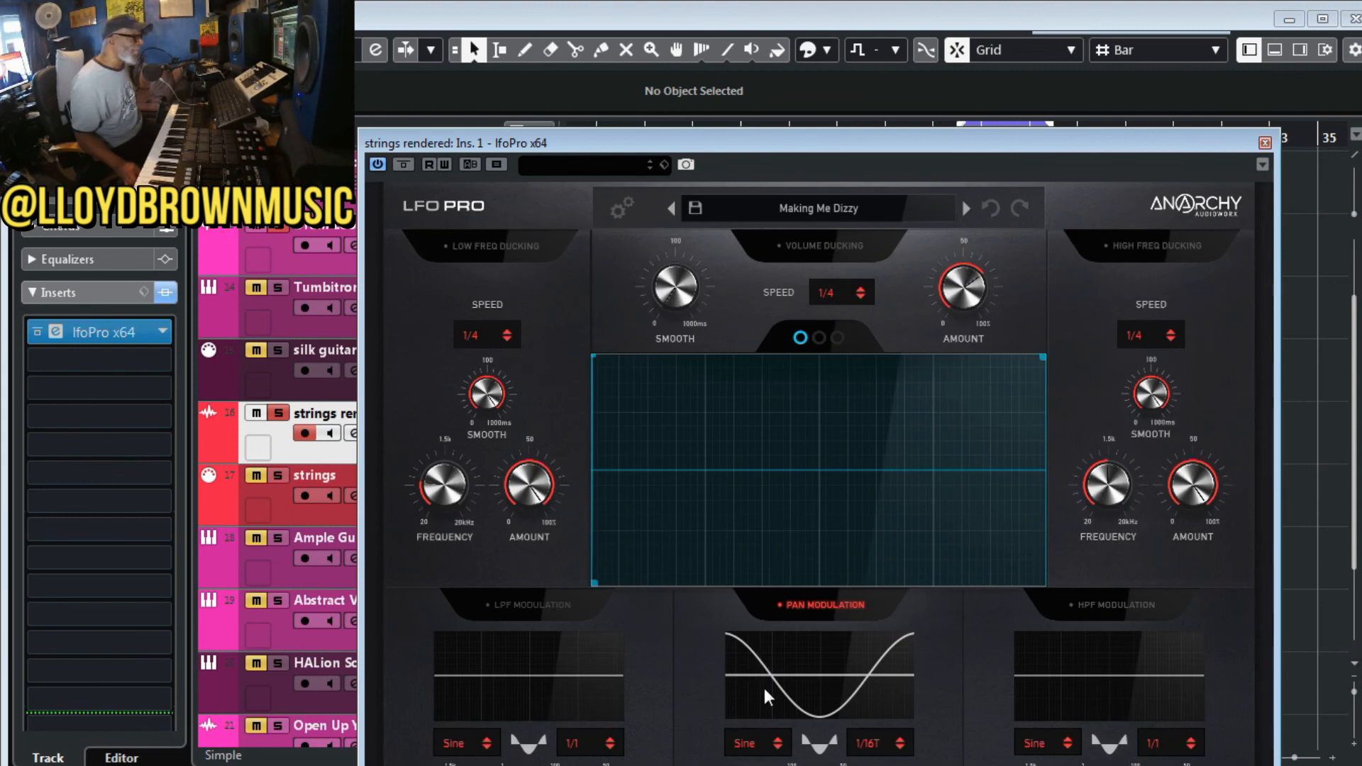
- Draw a custom multi-point pan modulation curve over the sine shape in LFO Pro and play the strings briefly with it
{"action": "left_click", "coordinate": [758, 660]}
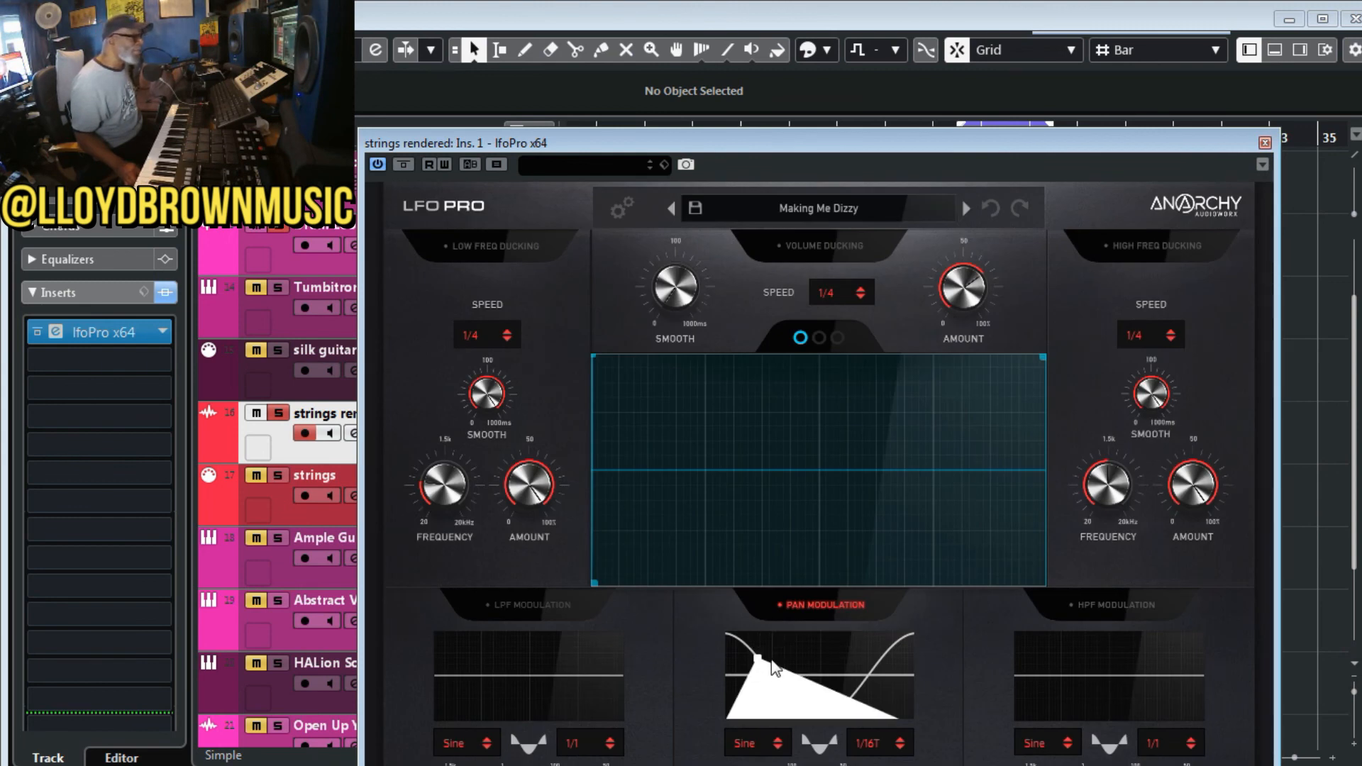
{"action": "left_click", "coordinate": [800, 674]}
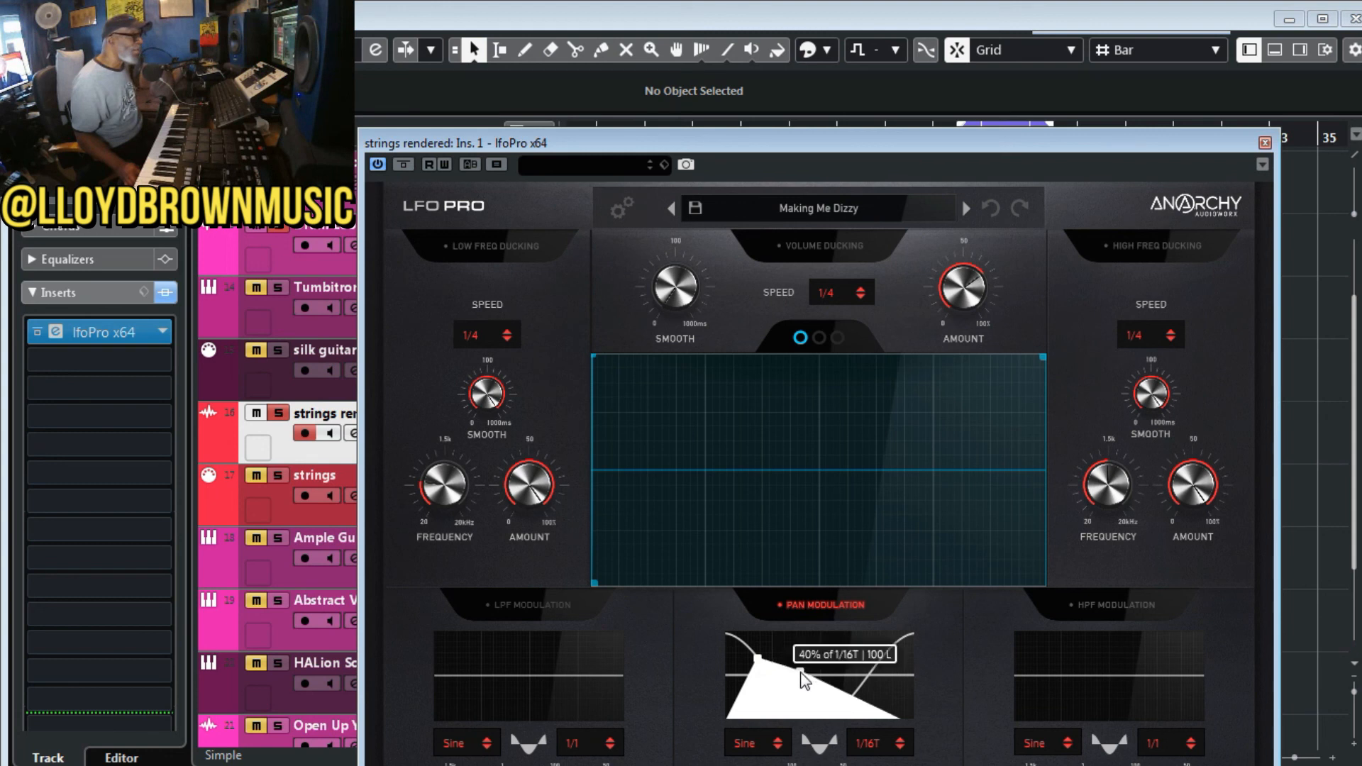
{"action": "left_click_drag", "start_coordinate": [801, 675], "coordinate": [895, 665]}
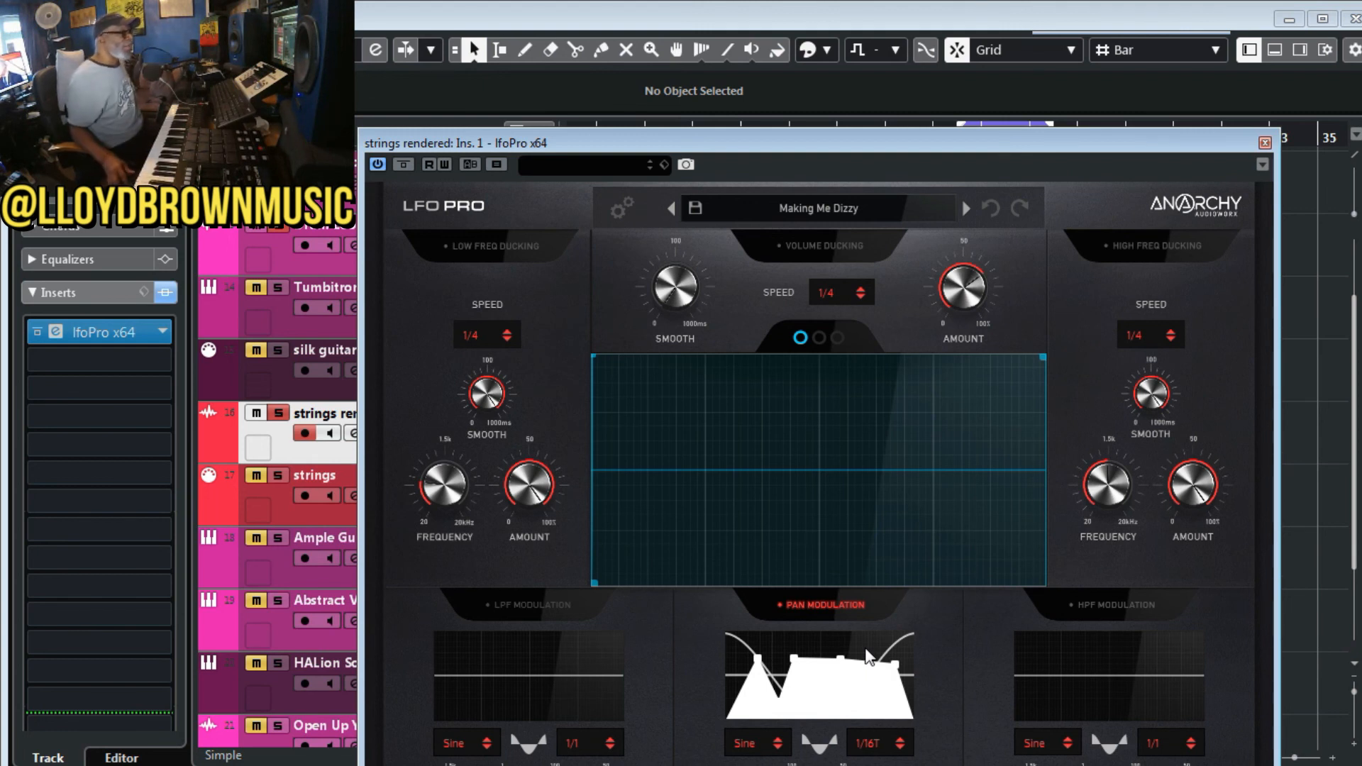
{"action": "key", "text": "space"}
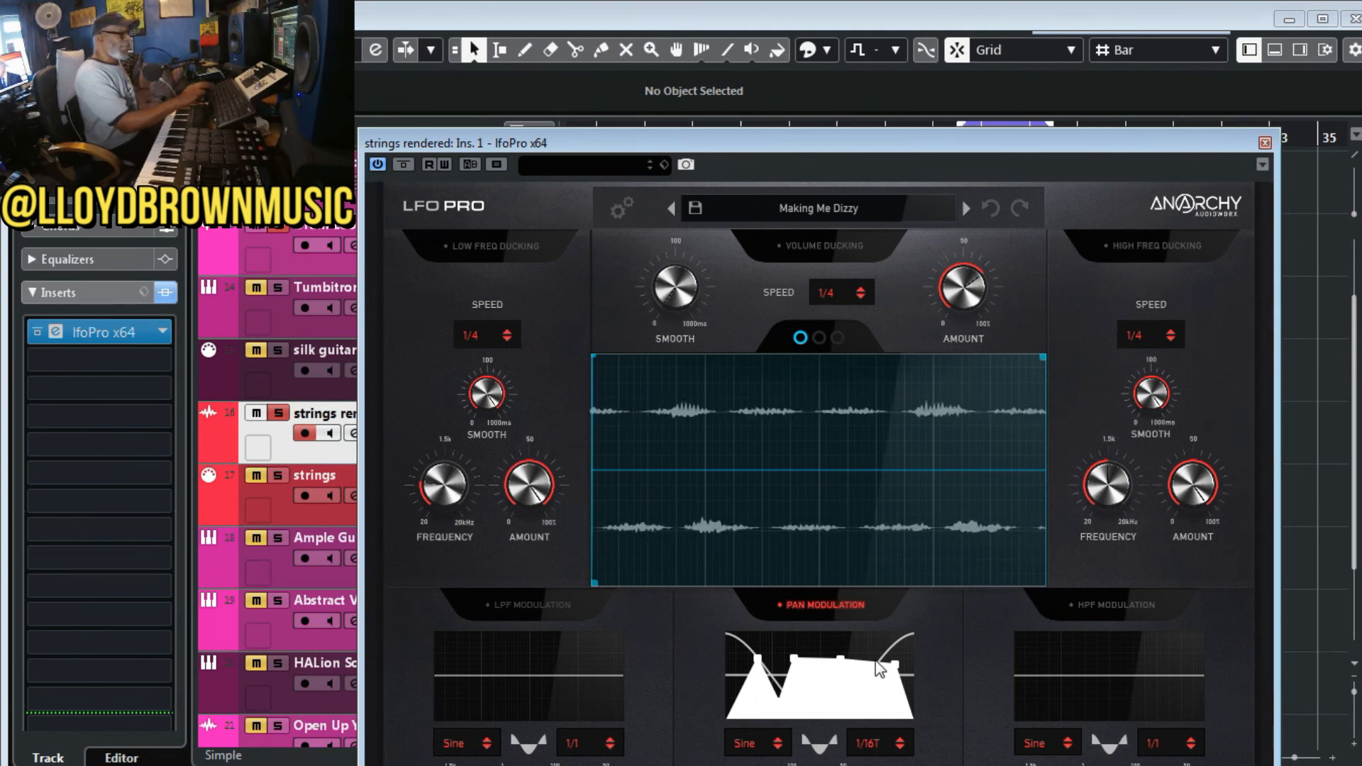
{"action": "key", "text": "space"}
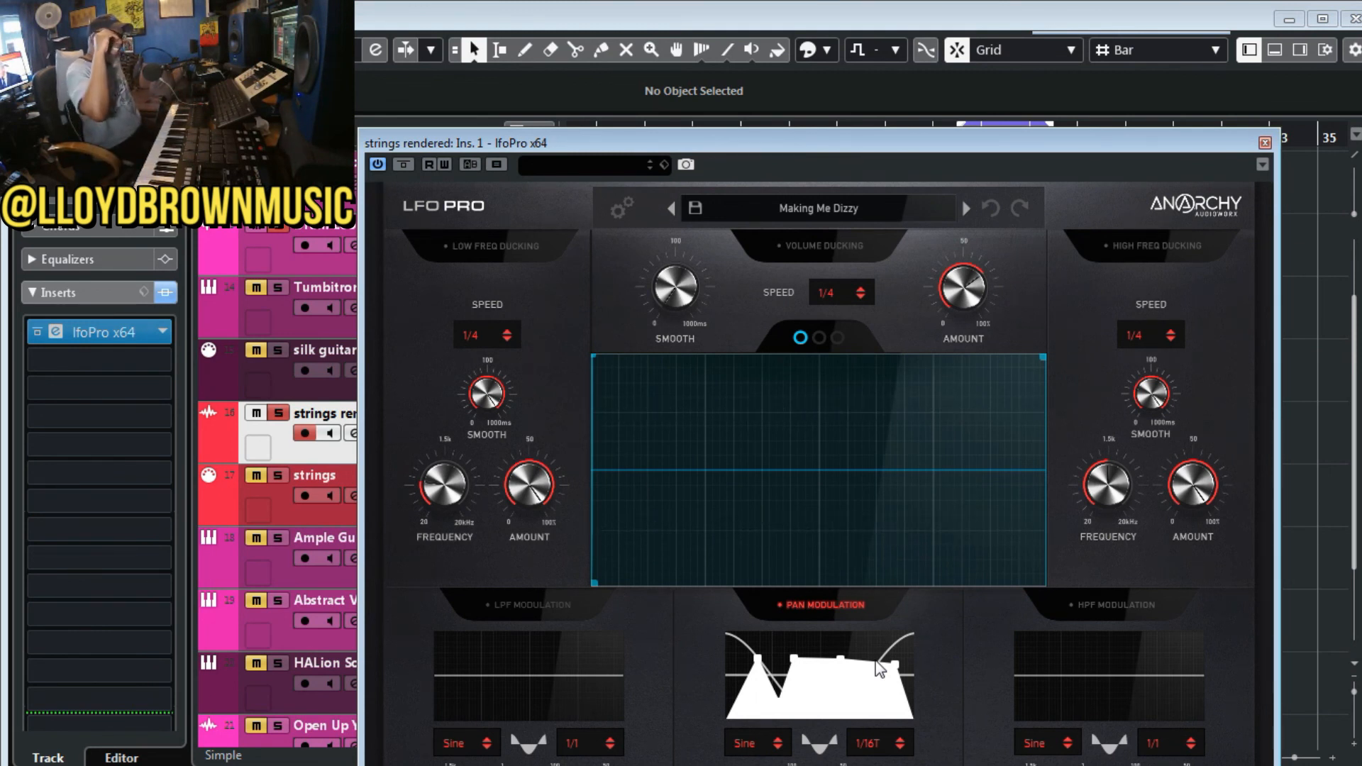